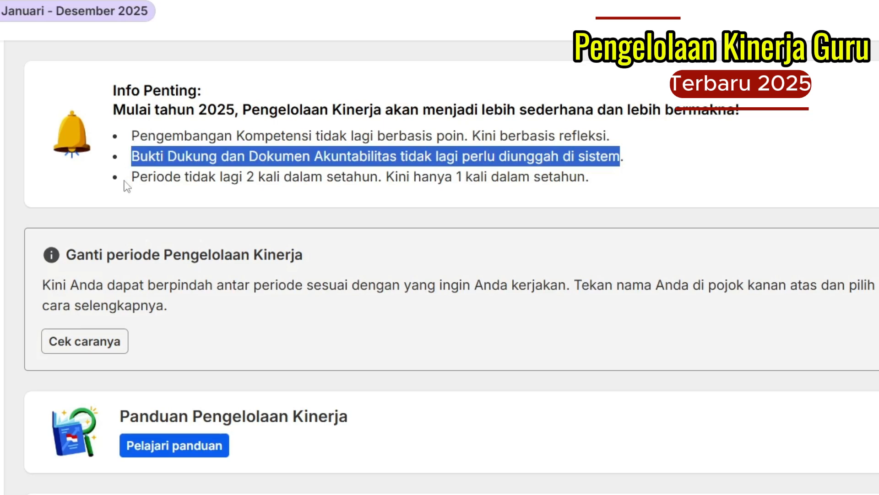
{"action": "left_click_drag", "start_coordinate": [131, 177], "coordinate": [587, 194]}
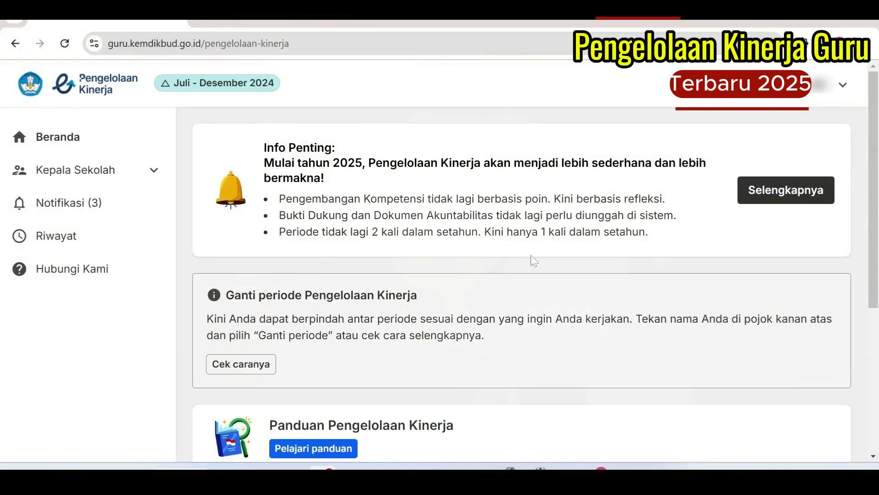
Step: Change the Pengelolaan Kinerja period to Januari - Desember 2025
{"action": "left_click", "coordinate": [825, 87]}
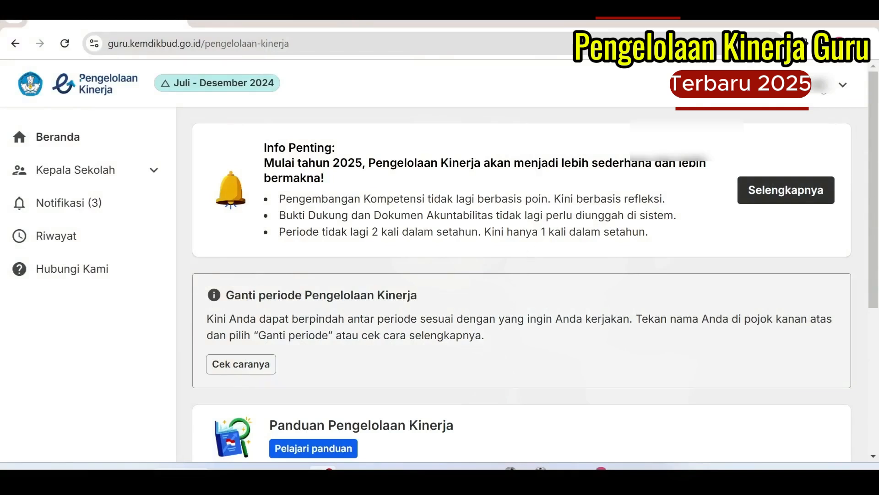
{"action": "left_click", "coordinate": [691, 198]}
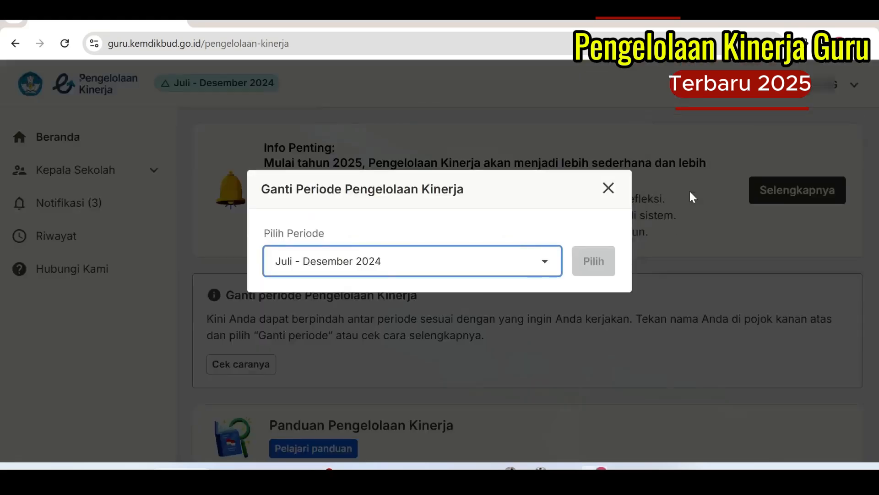
{"action": "left_click", "coordinate": [546, 263]}
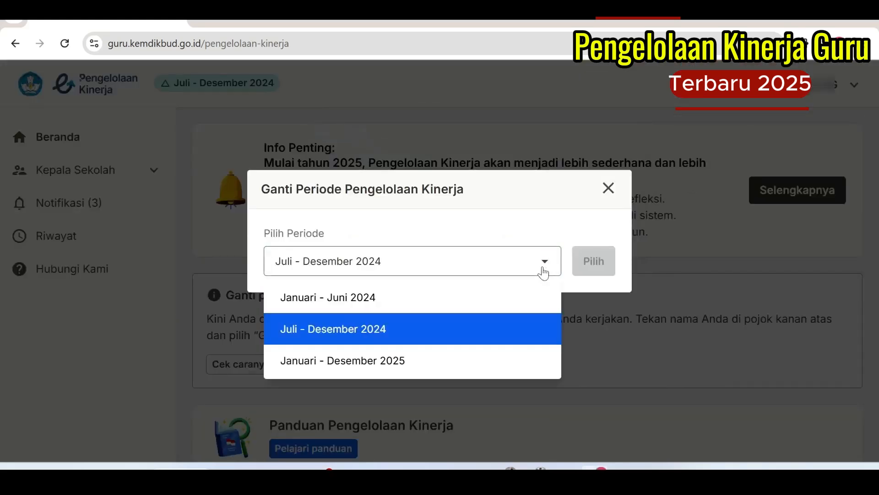
{"action": "left_click", "coordinate": [354, 365]}
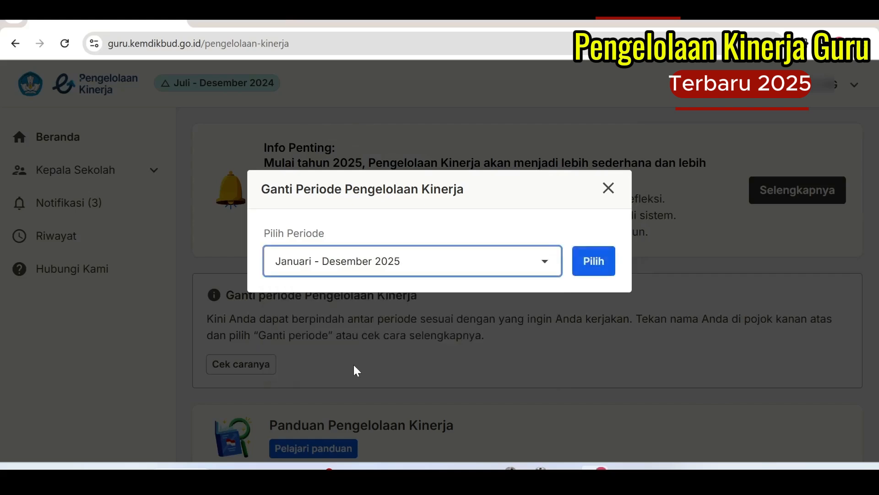
{"action": "left_click", "coordinate": [592, 263]}
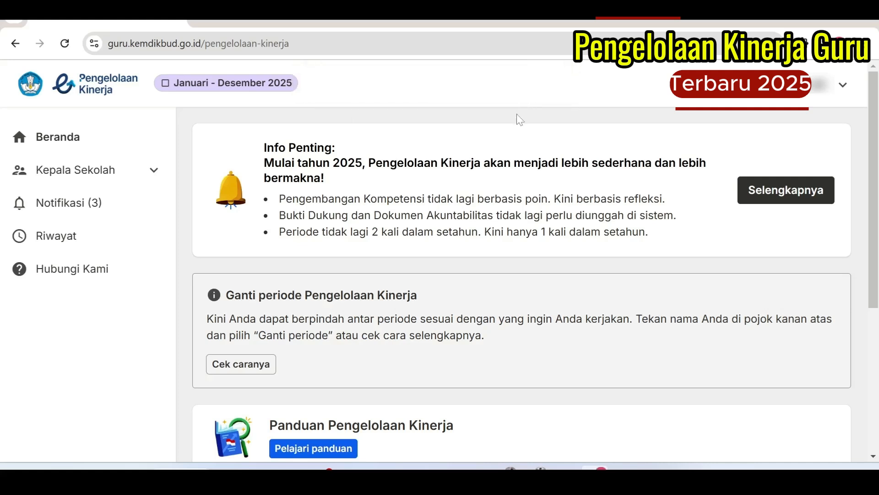
{"action": "left_click_drag", "start_coordinate": [319, 91], "coordinate": [173, 89]}
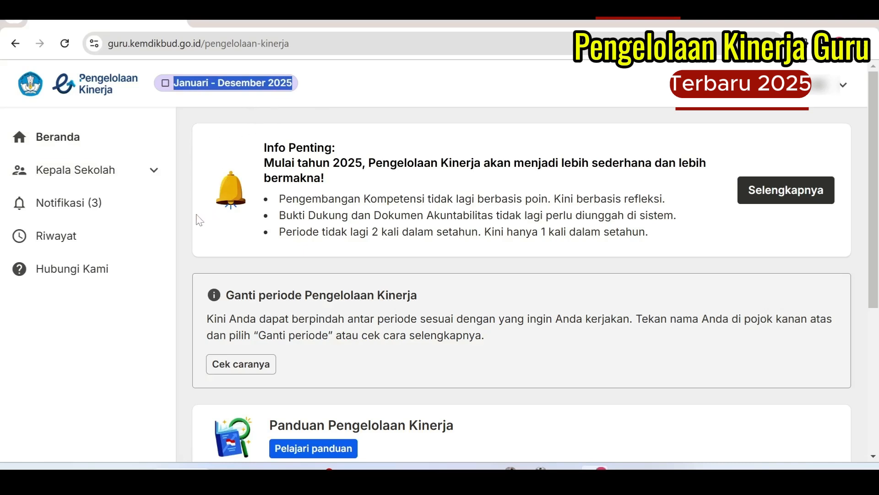
Step: Open the Kepala Sekolah page for the role Sebagai Pejabat Penilai Kinerja and review the notice about starting the 2025 period
{"action": "scroll", "coordinate": [298, 261], "scroll_direction": "down", "scroll_amount": 5}
{"action": "scroll", "coordinate": [300, 259], "scroll_direction": "up", "scroll_amount": 5}
{"action": "left_click", "coordinate": [132, 173]}
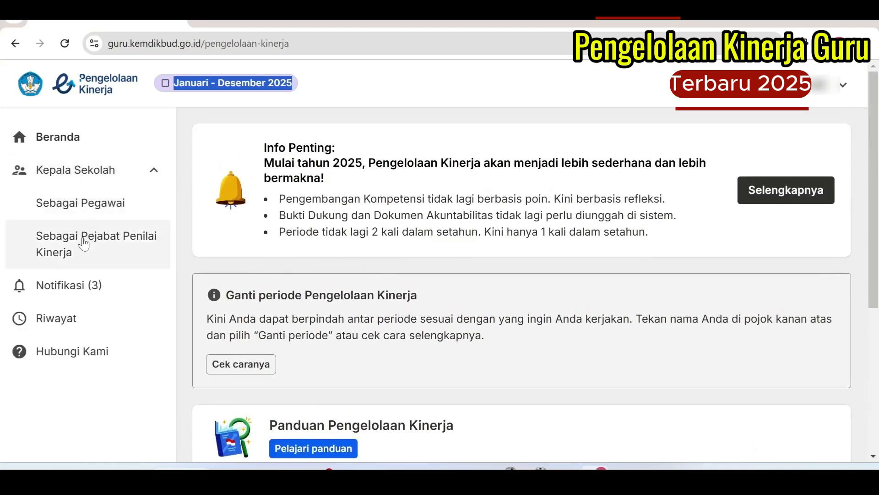
{"action": "left_click", "coordinate": [73, 253]}
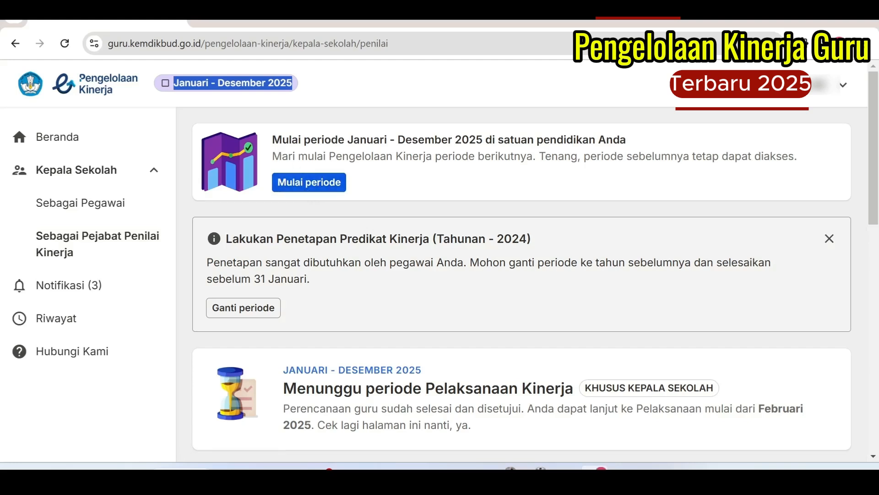
{"action": "left_click_drag", "start_coordinate": [272, 139], "coordinate": [803, 166]}
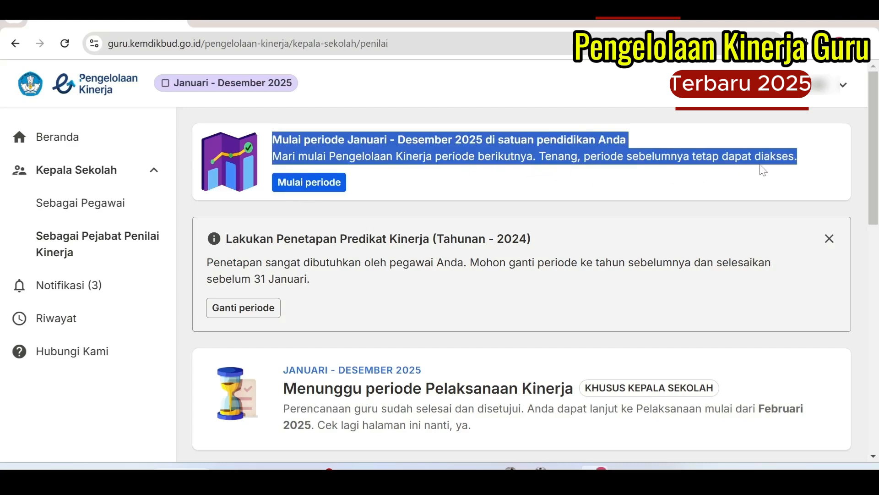
{"action": "left_click", "coordinate": [397, 213]}
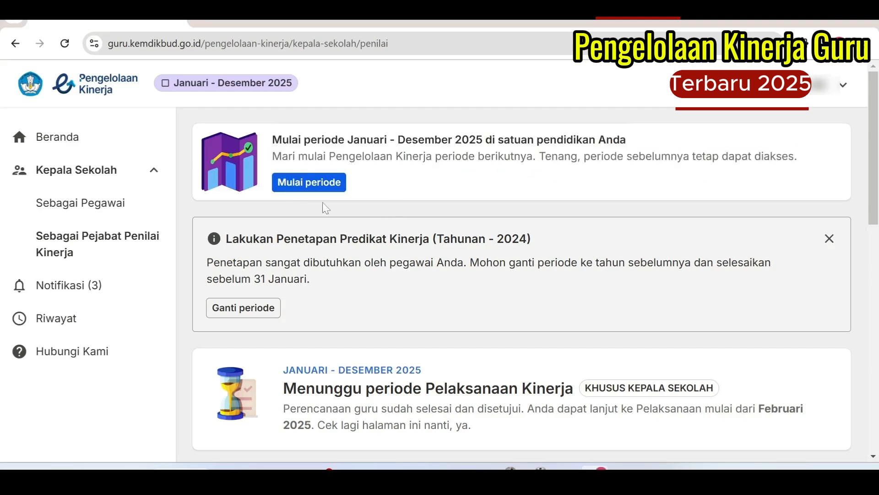
Step: Start the new period and submit the approval sentence "Saya setuju untuk mulai Pengelolaan Kinerja periode januari - desember 2025."
{"action": "left_click", "coordinate": [303, 183]}
{"action": "scroll", "coordinate": [388, 270], "scroll_direction": "down", "scroll_amount": 2}
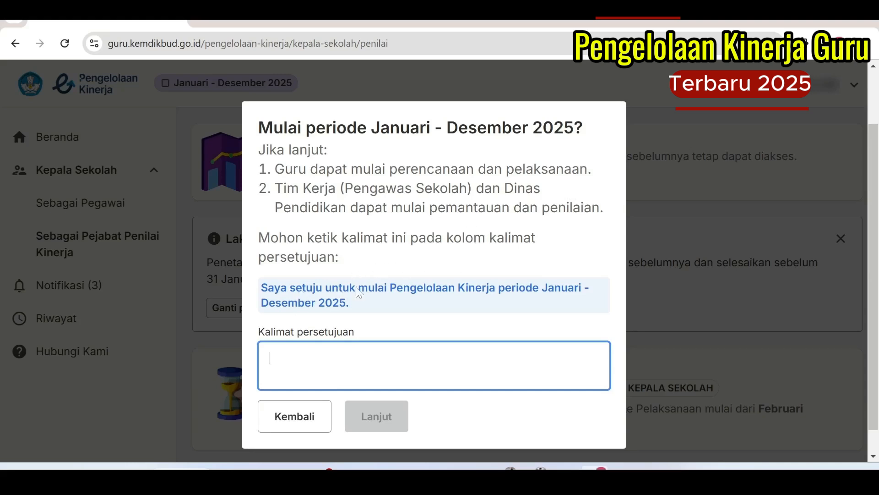
{"action": "type", "text": "S"}
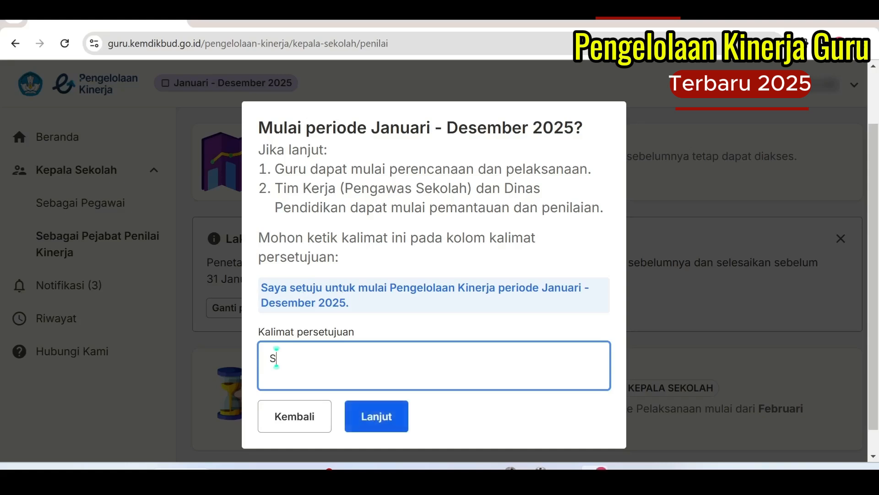
{"action": "type", "text": "aya setuj"}
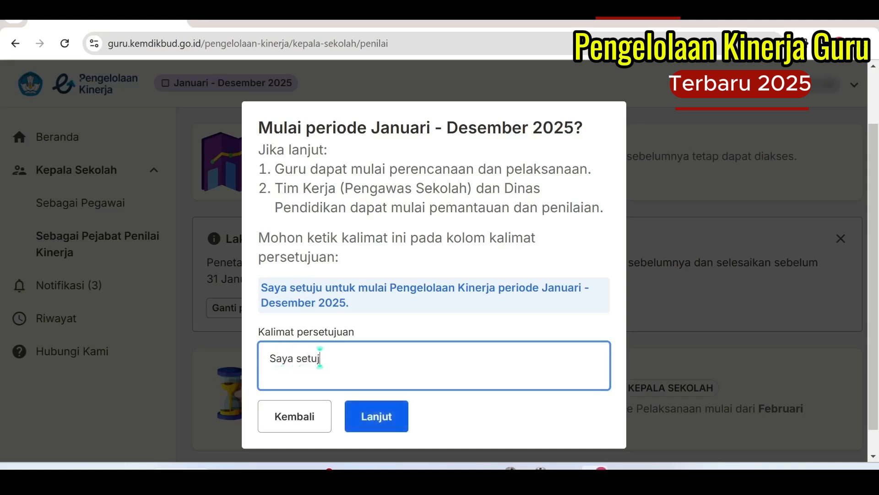
{"action": "type", "text": "u untuk"}
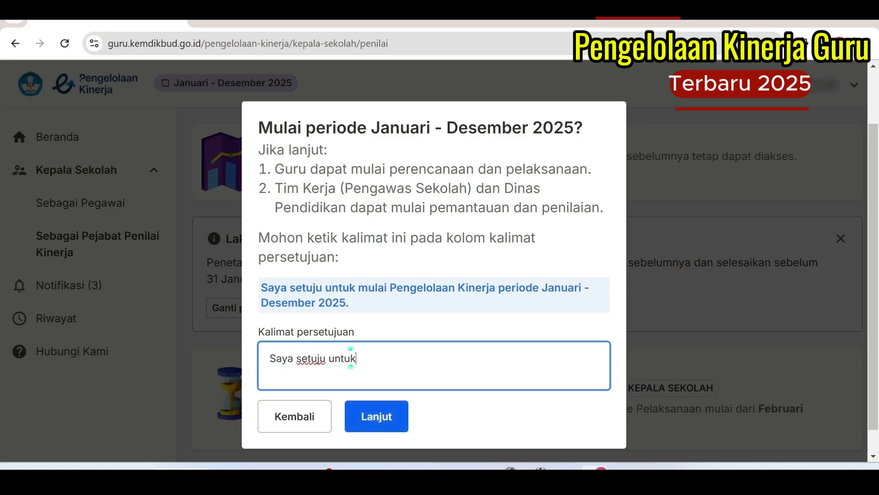
{"action": "type", "text": " mulai "}
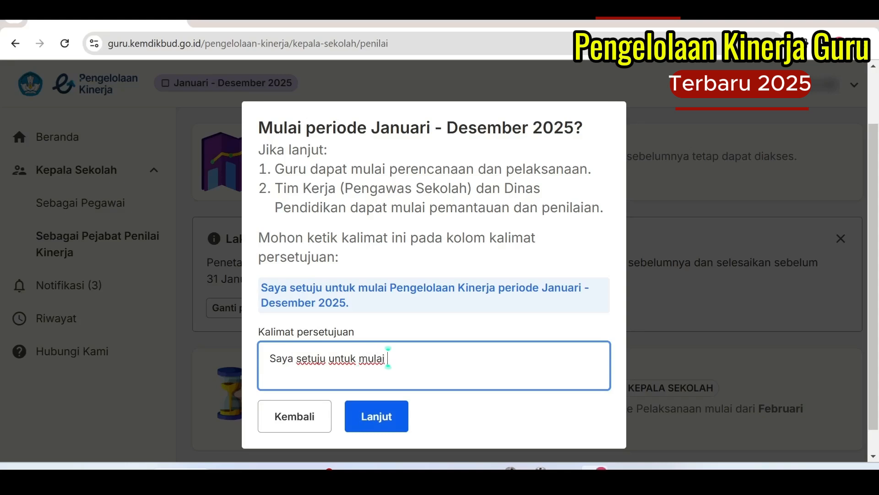
{"action": "type", "text": "Pengelolaan "}
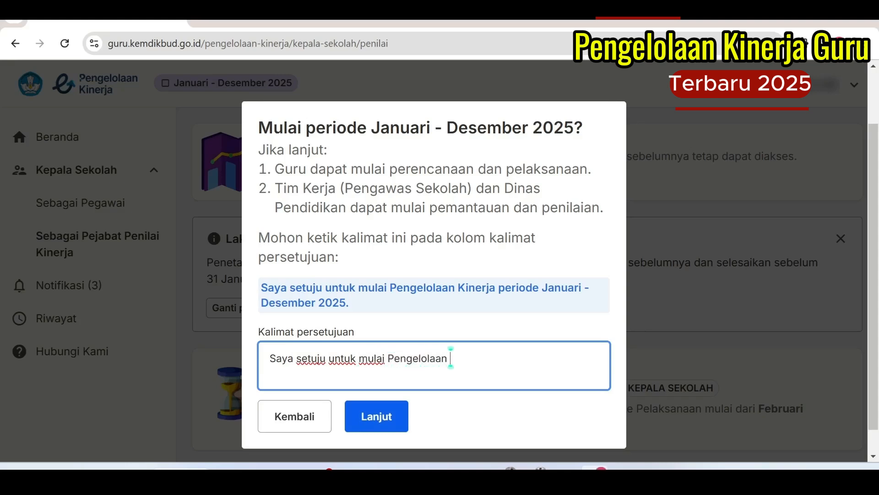
{"action": "type", "text": "Kinerja pe"}
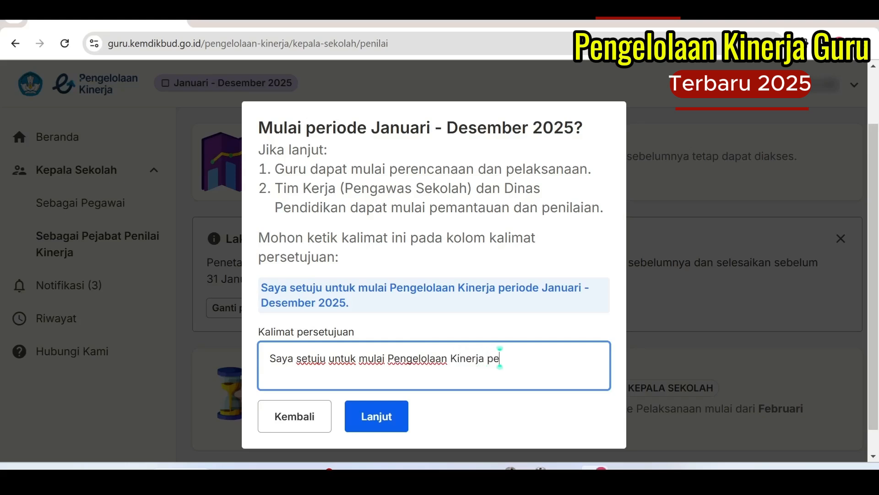
{"action": "type", "text": "riode januari"}
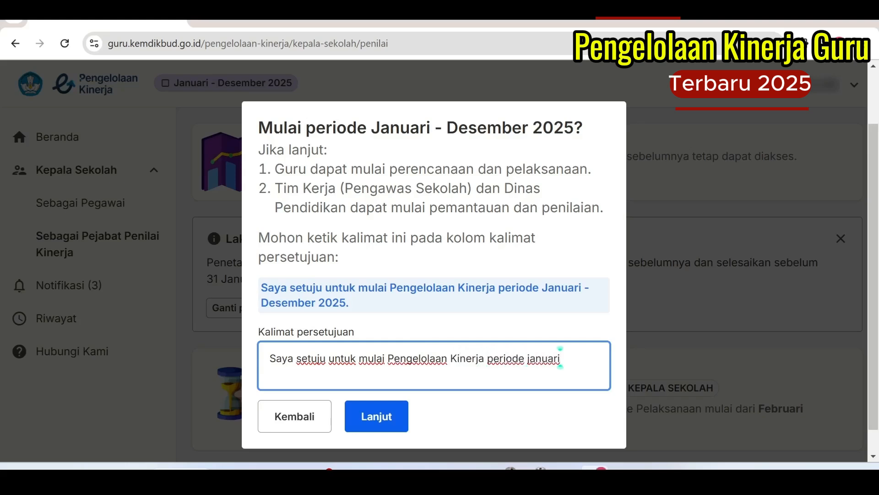
{"action": "type", "text": " - desember 2025."}
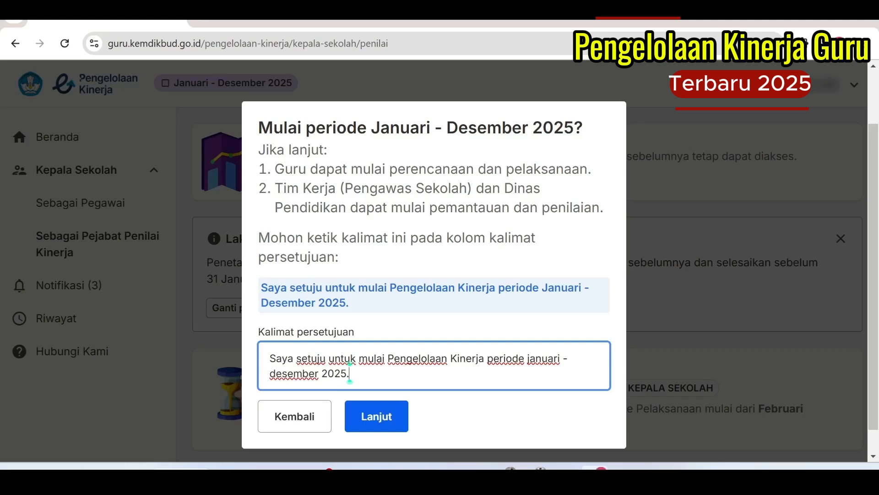
{"action": "left_click", "coordinate": [377, 417]}
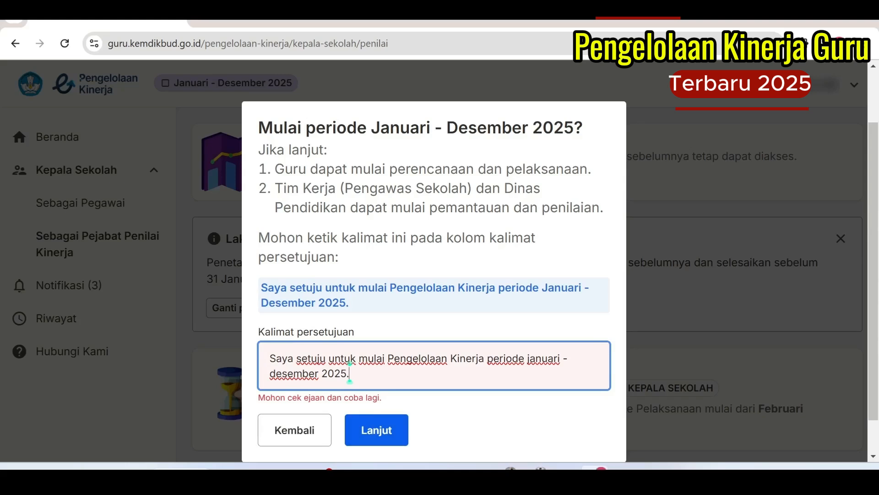
Step: Capitalize the month names as "Januari" and "Desember" in the approval sentence and resubmit it to start the period
{"action": "left_click_drag", "start_coordinate": [279, 373], "coordinate": [270, 373]}
{"action": "type", "text": "D"}
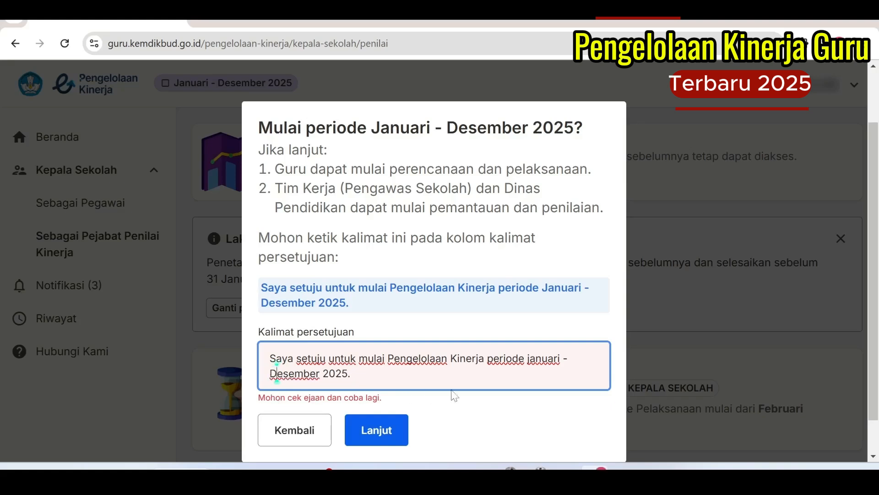
{"action": "left_click", "coordinate": [380, 430]}
{"action": "left_click", "coordinate": [528, 358]}
{"action": "left_click", "coordinate": [532, 357]}
{"action": "key", "text": "BackSpace"}
{"action": "type", "text": "J"}
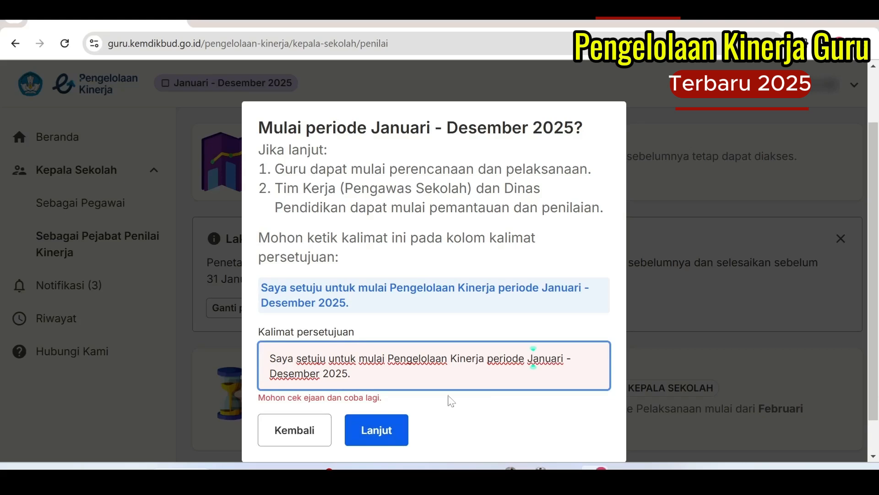
{"action": "scroll", "coordinate": [435, 314], "scroll_direction": "down", "scroll_amount": 1}
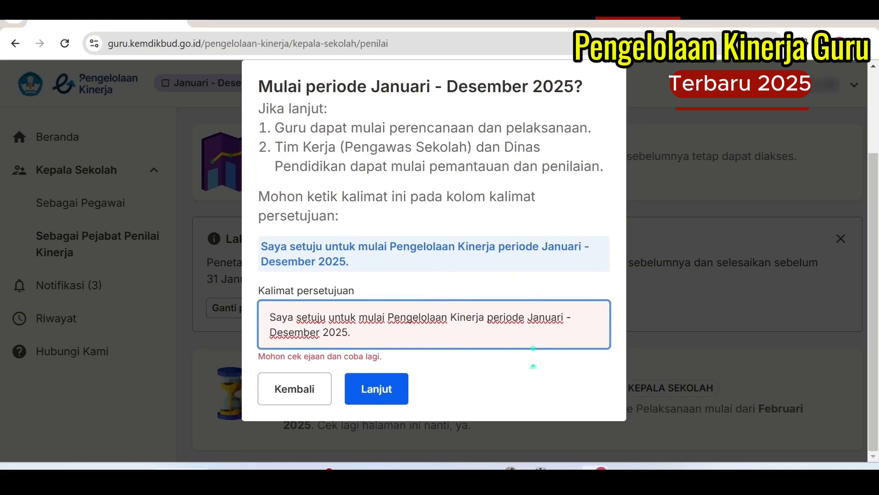
{"action": "scroll", "coordinate": [435, 314], "scroll_direction": "up", "scroll_amount": 1}
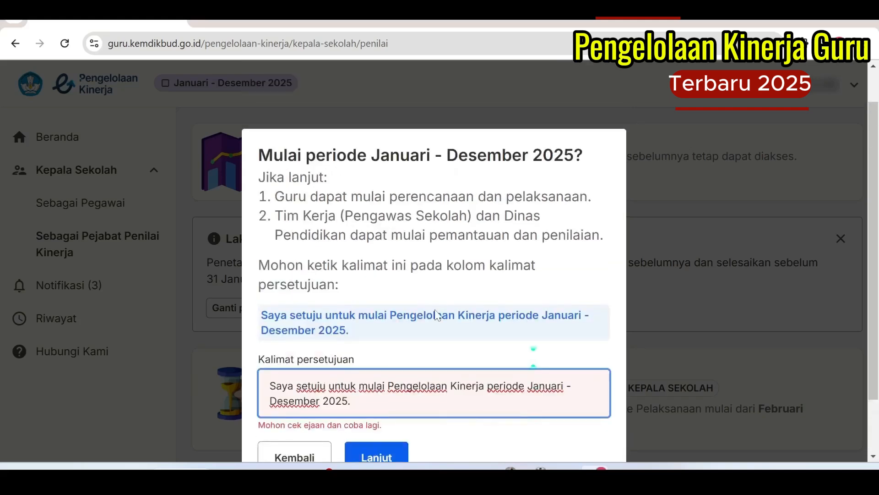
{"action": "scroll", "coordinate": [436, 314], "scroll_direction": "down", "scroll_amount": 1}
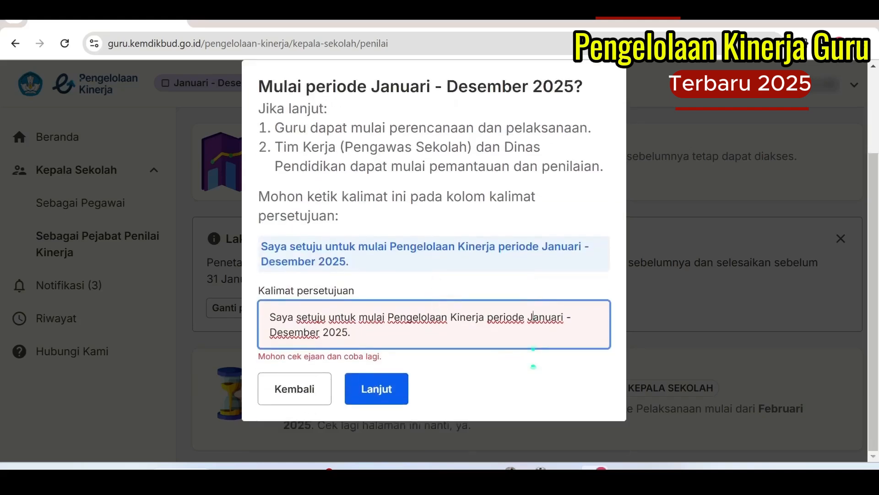
{"action": "left_click", "coordinate": [376, 390]}
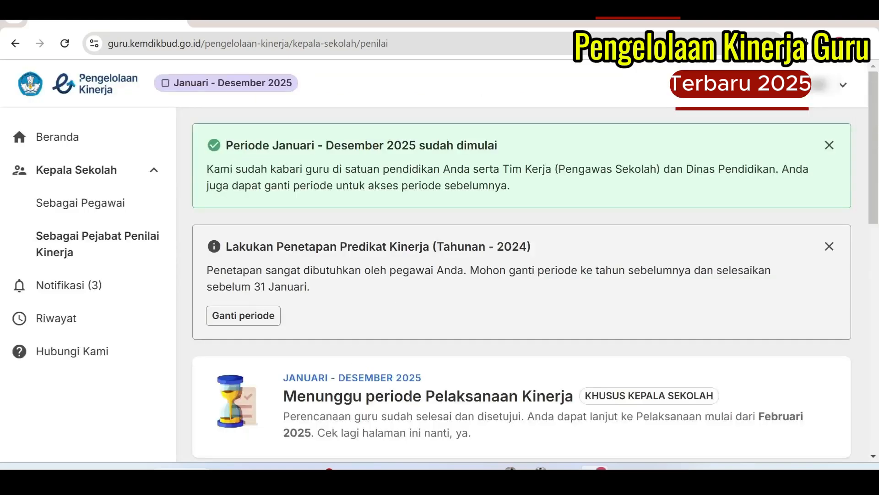
{"action": "left_click_drag", "start_coordinate": [226, 145], "coordinate": [495, 145]}
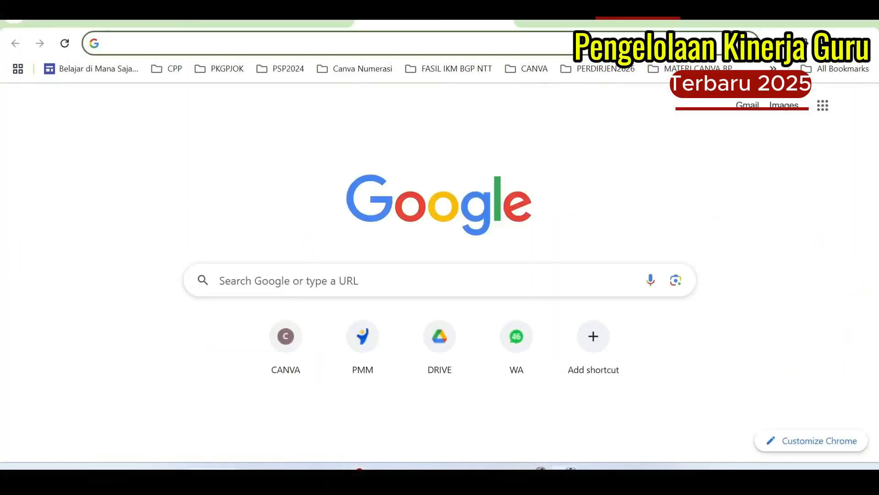
Step: Open the Pengelolaan Kinerja site at guru.kemdikbud.go.id/pengelolaan-kinerja
{"action": "left_click", "coordinate": [220, 44]}
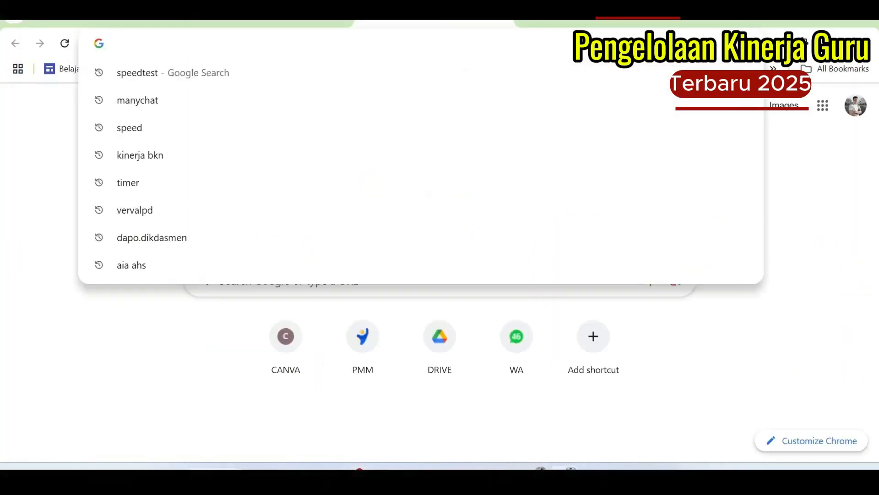
{"action": "type", "text": "guru.kemdikbud.go.id"}
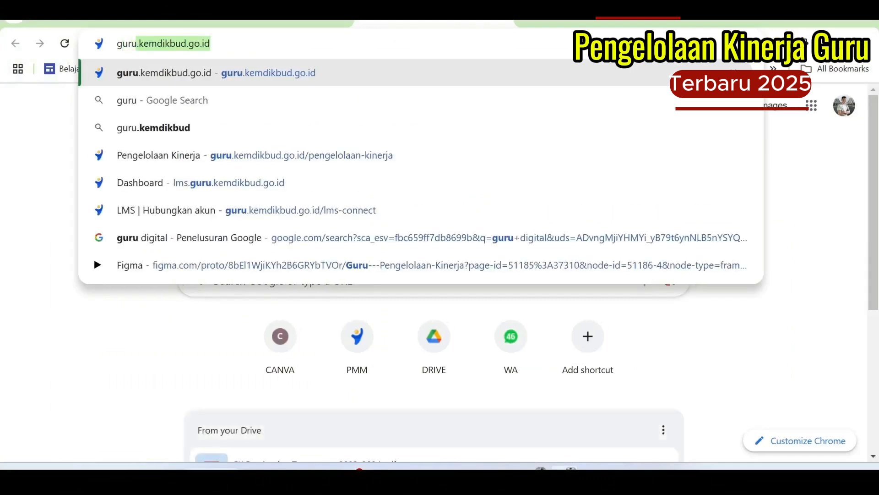
{"action": "key", "text": "Right"}
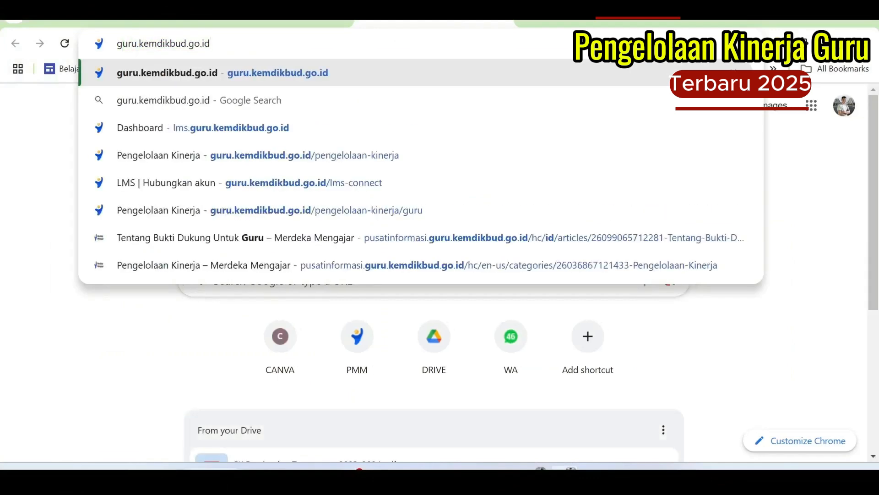
{"action": "type", "text": "/"}
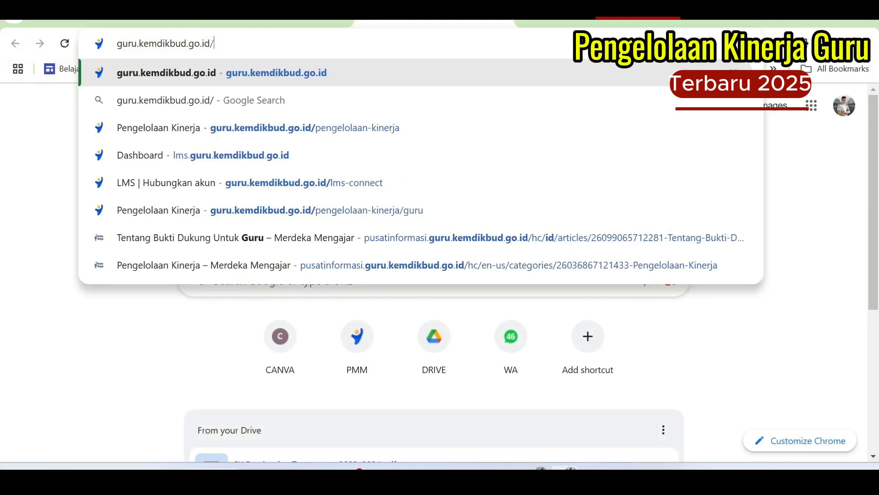
{"action": "type", "text": "pengelolaa"}
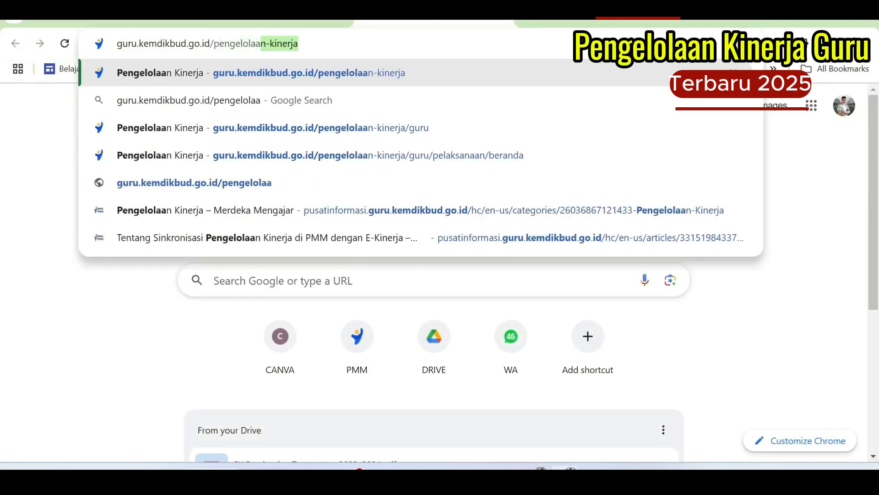
{"action": "type", "text": "n-kiner"}
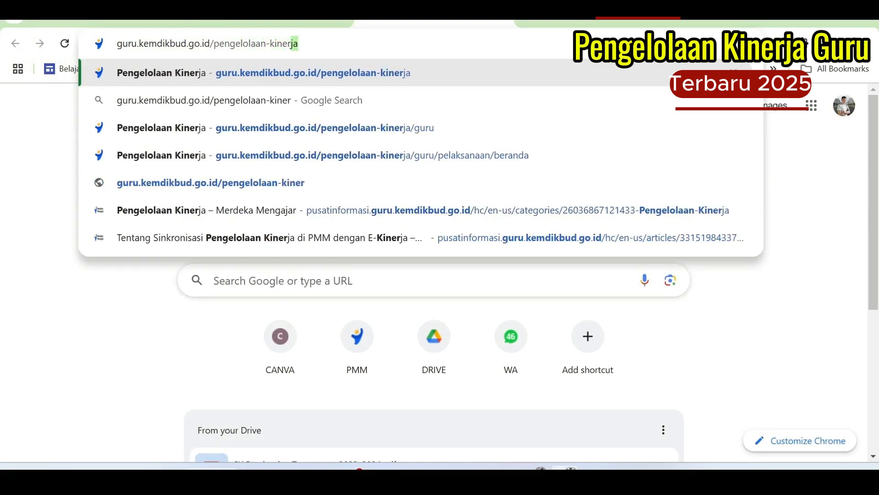
{"action": "type", "text": "ja"}
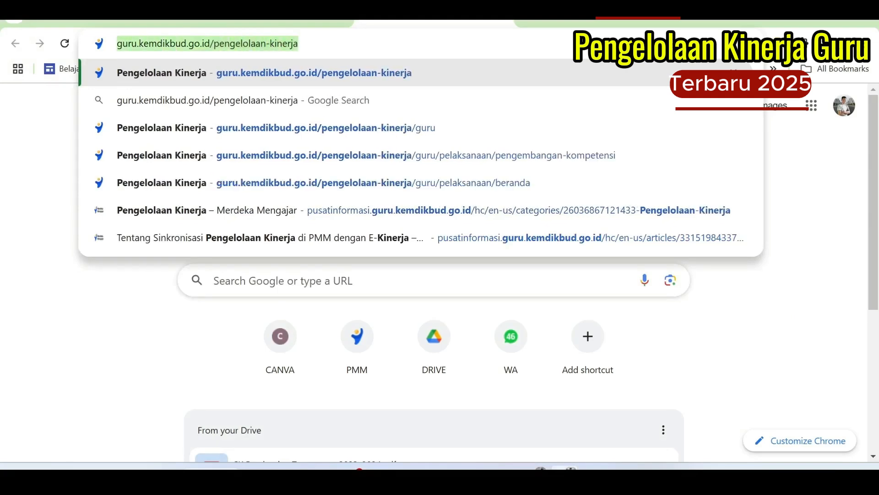
{"action": "key", "text": "Return"}
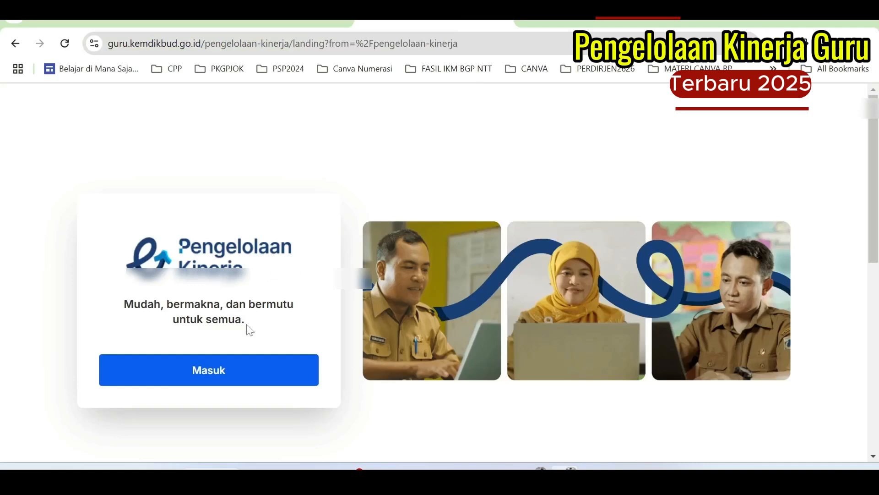
Step: Sign in to Pengelolaan Kinerja with the teacher's belajar.id Google account
{"action": "left_click", "coordinate": [216, 378]}
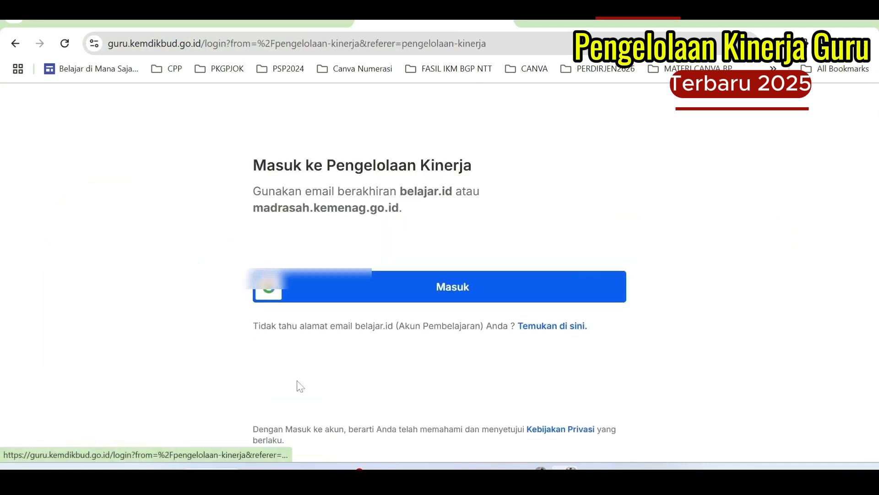
{"action": "left_click", "coordinate": [467, 296]}
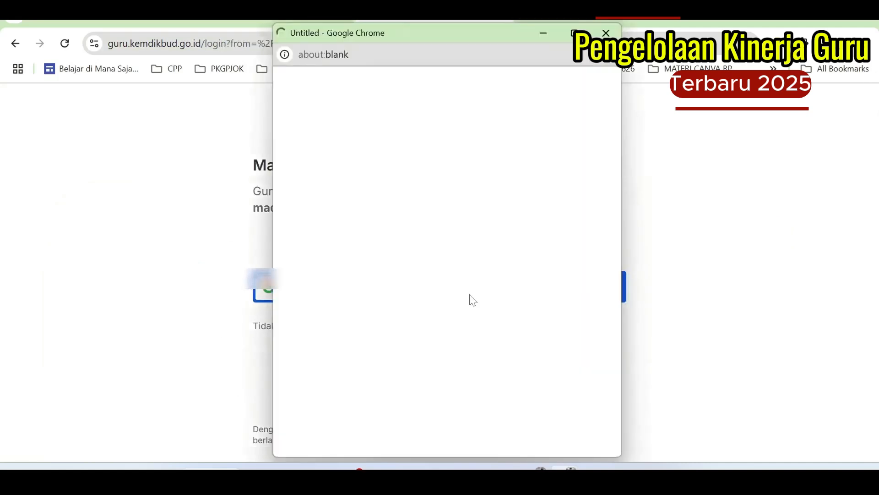
{"action": "left_click", "coordinate": [441, 277]}
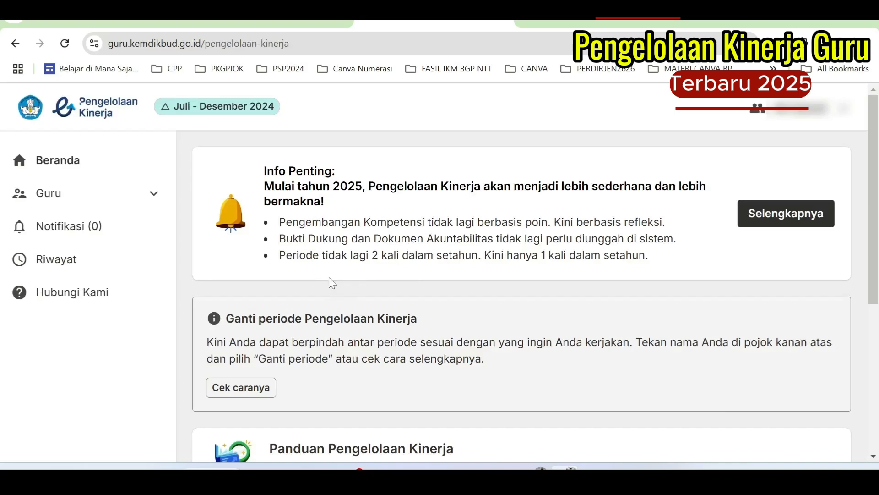
Step: Review the Info Penting notice and workflow timeline on the home page, and open the Guru page for the role Sebagai Pegawai
{"action": "left_click_drag", "start_coordinate": [331, 282], "coordinate": [372, 297]}
{"action": "scroll", "coordinate": [422, 329], "scroll_direction": "down", "scroll_amount": 5}
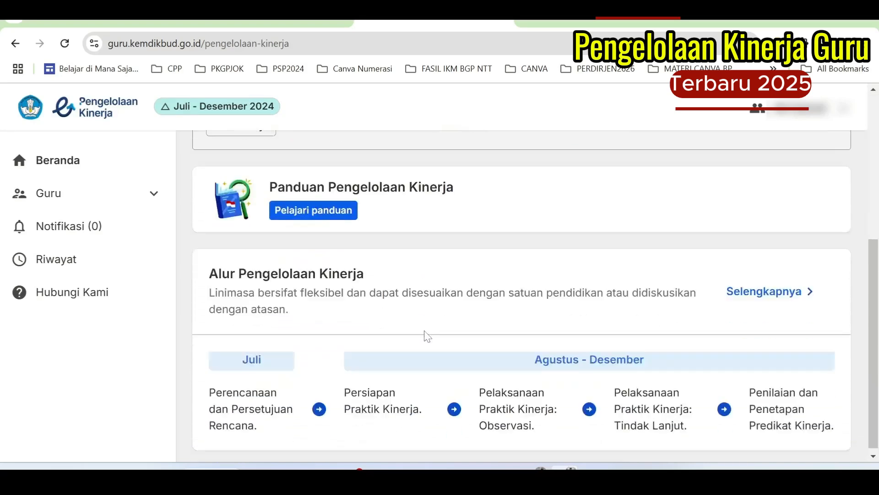
{"action": "scroll", "coordinate": [426, 333], "scroll_direction": "up", "scroll_amount": 5}
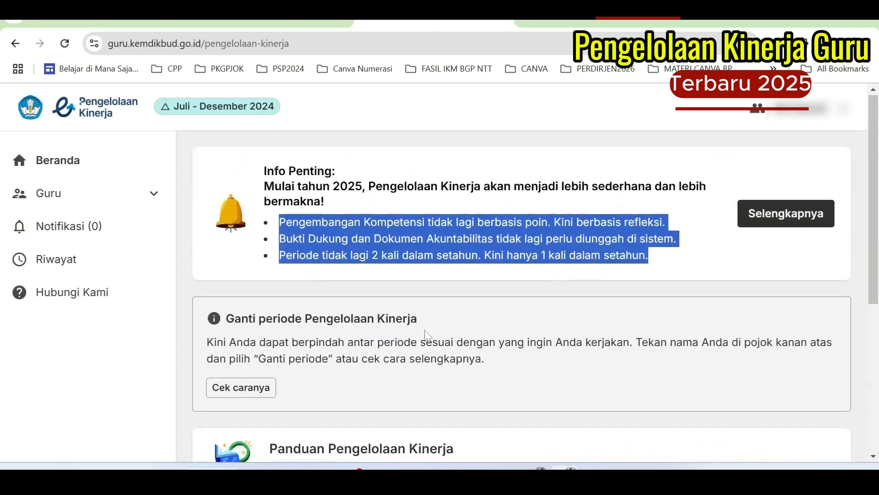
{"action": "scroll", "coordinate": [425, 330], "scroll_direction": "down", "scroll_amount": 5}
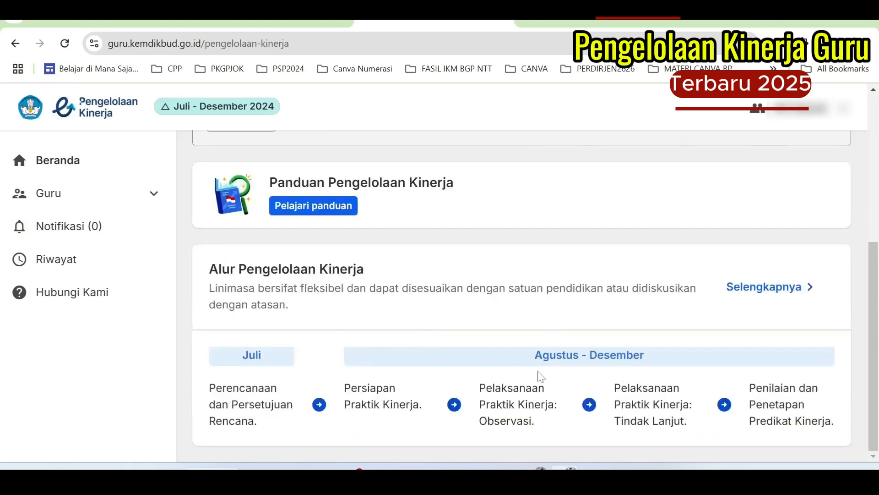
{"action": "scroll", "coordinate": [500, 316], "scroll_direction": "up", "scroll_amount": 5}
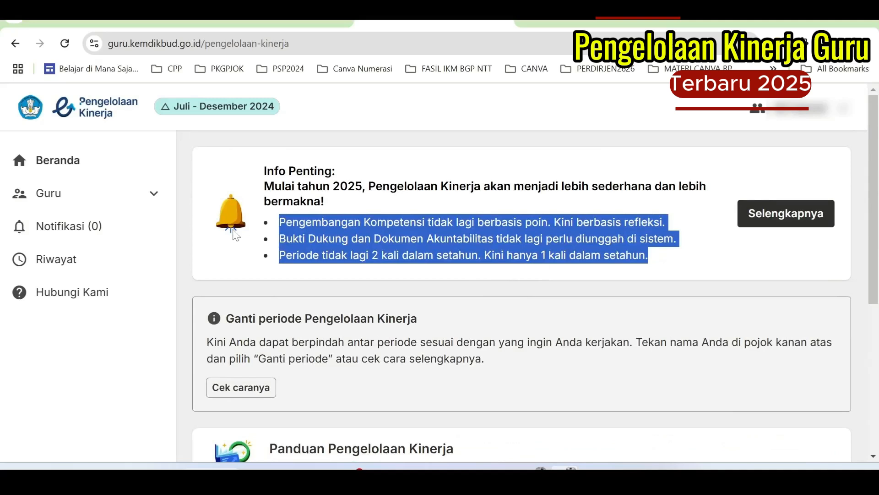
{"action": "left_click", "coordinate": [175, 109]}
{"action": "left_click", "coordinate": [125, 202]}
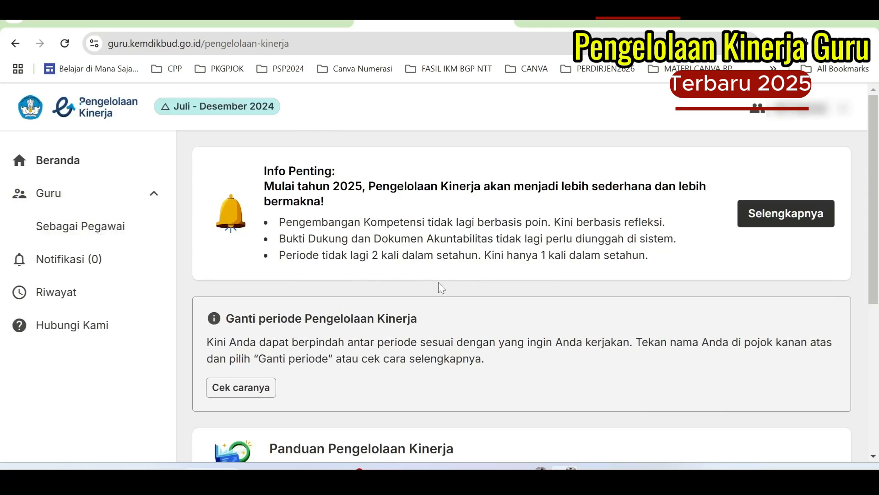
{"action": "scroll", "coordinate": [424, 300], "scroll_direction": "down", "scroll_amount": 5}
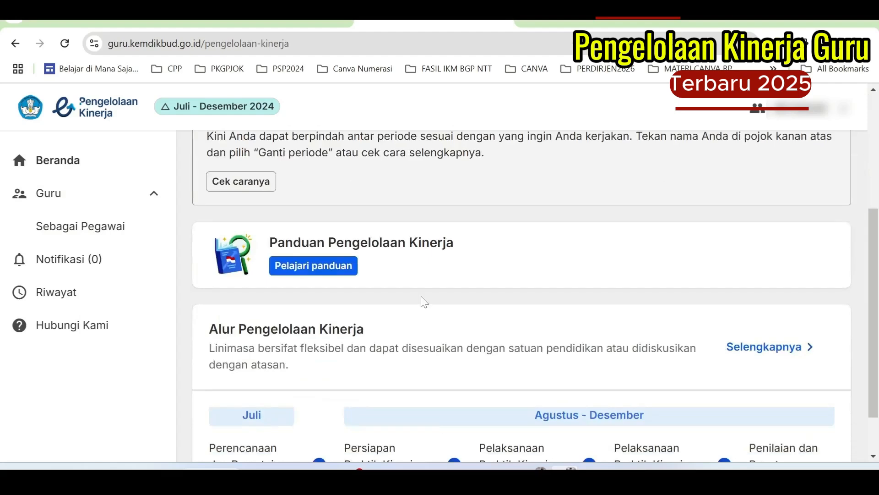
{"action": "scroll", "coordinate": [420, 301], "scroll_direction": "up", "scroll_amount": 4}
{"action": "left_click", "coordinate": [85, 234]}
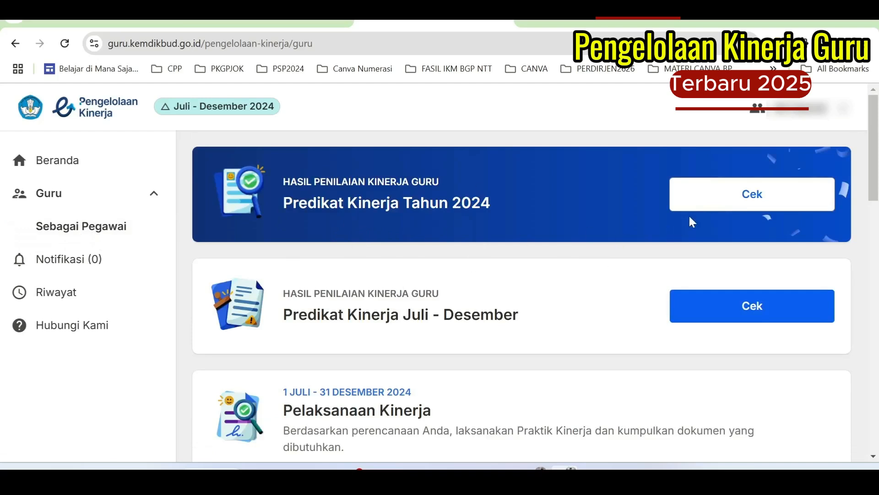
Step: Check the Predikat Kinerja Tahun 2024 assessment document and return to the Guru page
{"action": "left_click", "coordinate": [738, 212]}
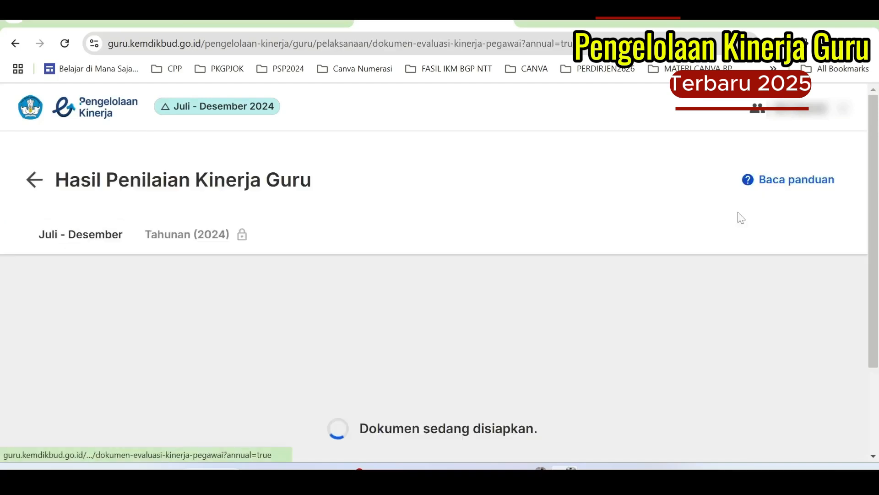
{"action": "scroll", "coordinate": [439, 275], "scroll_direction": "down", "scroll_amount": 10}
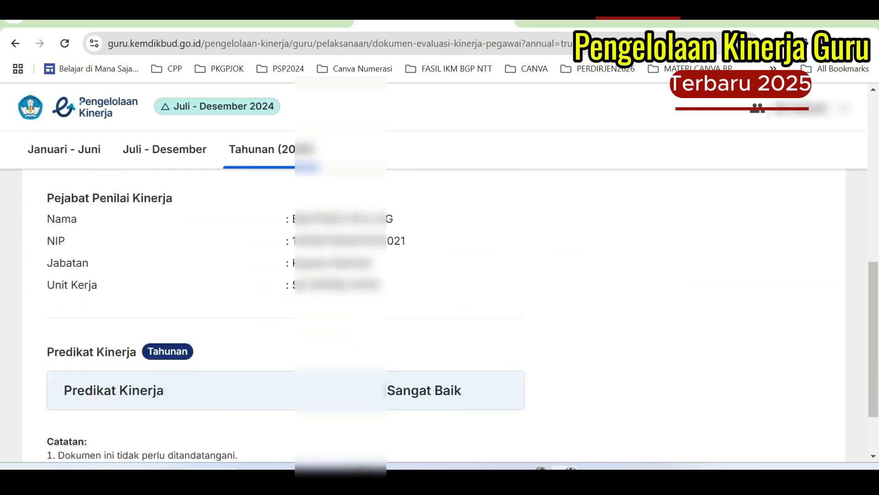
{"action": "scroll", "coordinate": [439, 274], "scroll_direction": "up", "scroll_amount": 8}
{"action": "scroll", "coordinate": [455, 343], "scroll_direction": "up", "scroll_amount": 2}
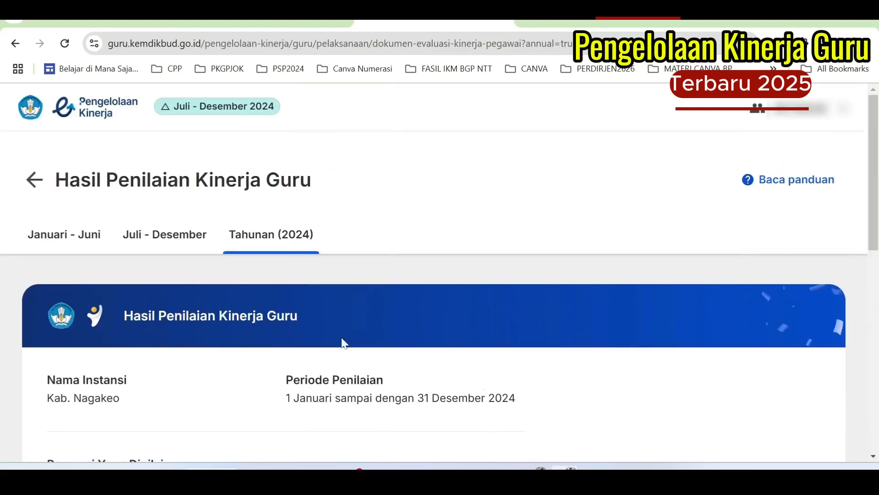
{"action": "left_click", "coordinate": [32, 180]}
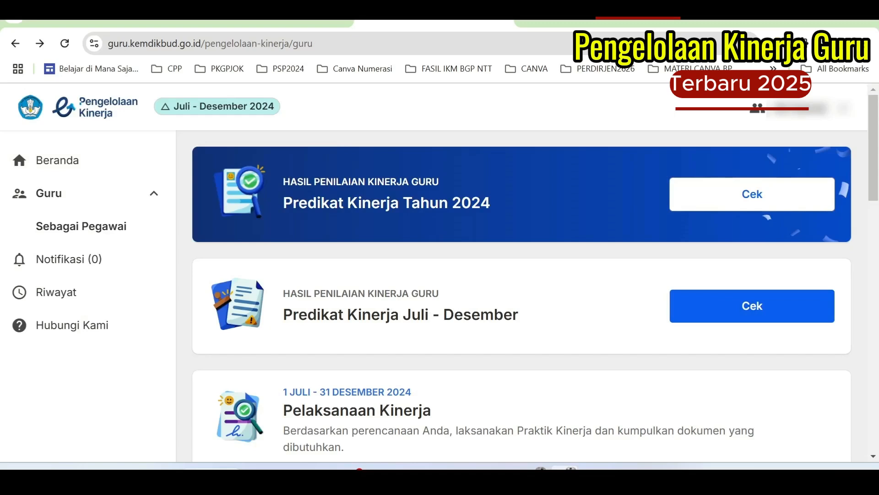
{"action": "left_click", "coordinate": [789, 114]}
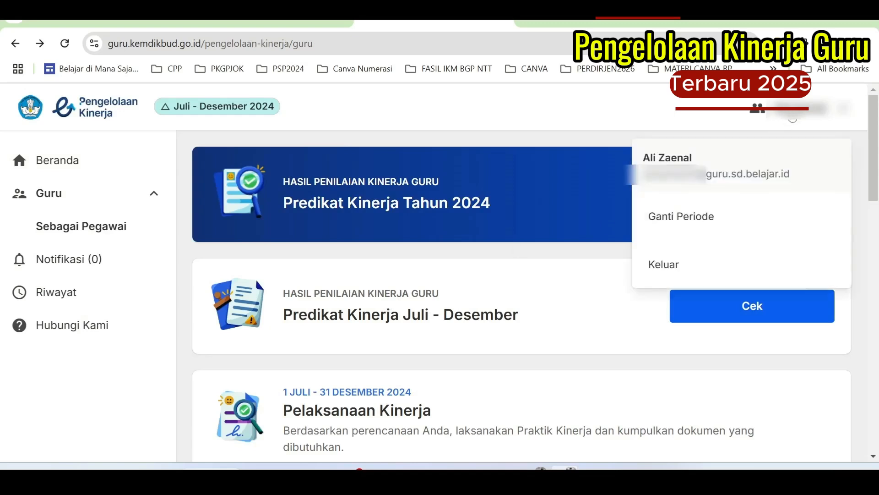
{"action": "left_click", "coordinate": [686, 219]}
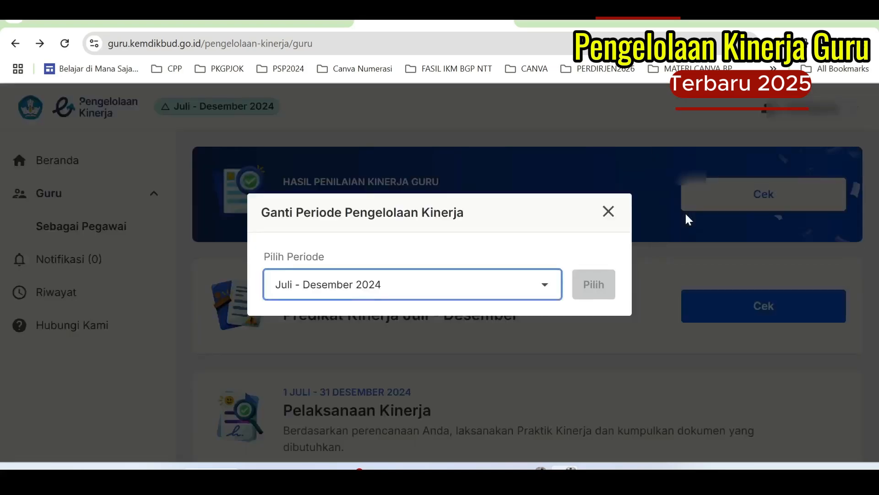
{"action": "left_click", "coordinate": [608, 212]}
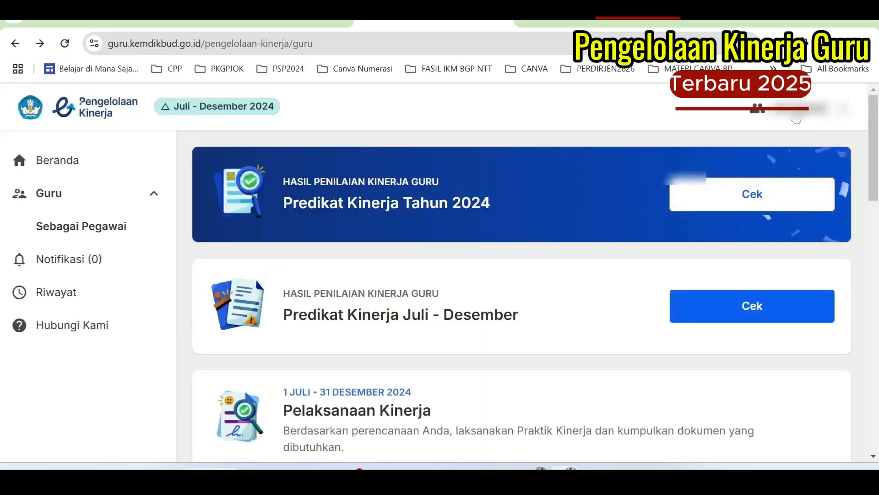
Step: Switch the teacher account's Pengelolaan Kinerja period to Januari - Desember 2025
{"action": "left_click", "coordinate": [805, 113]}
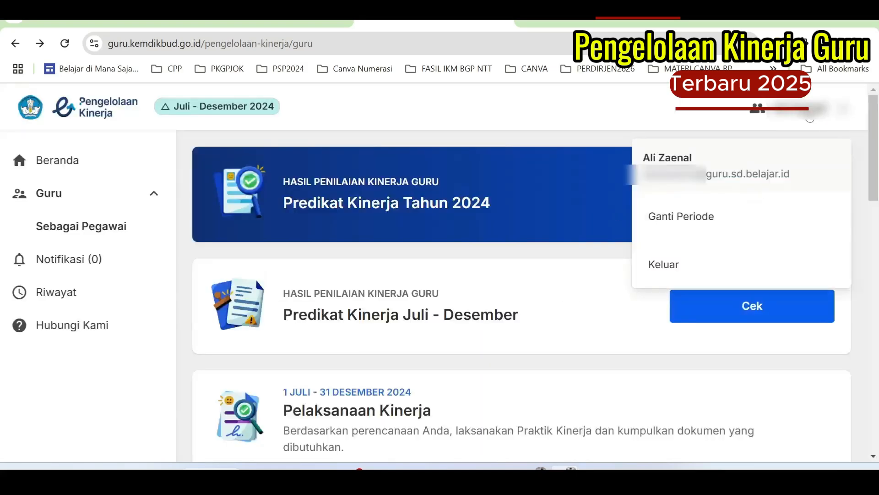
{"action": "left_click", "coordinate": [693, 219]}
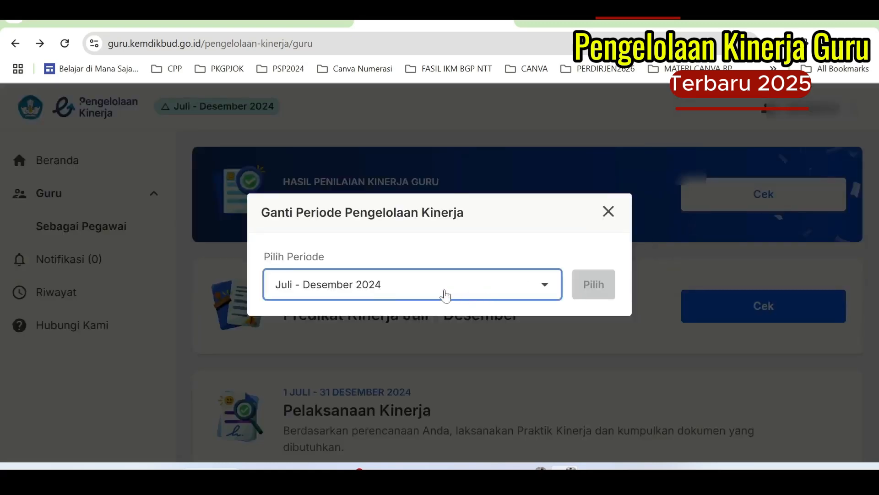
{"action": "left_click", "coordinate": [534, 291]}
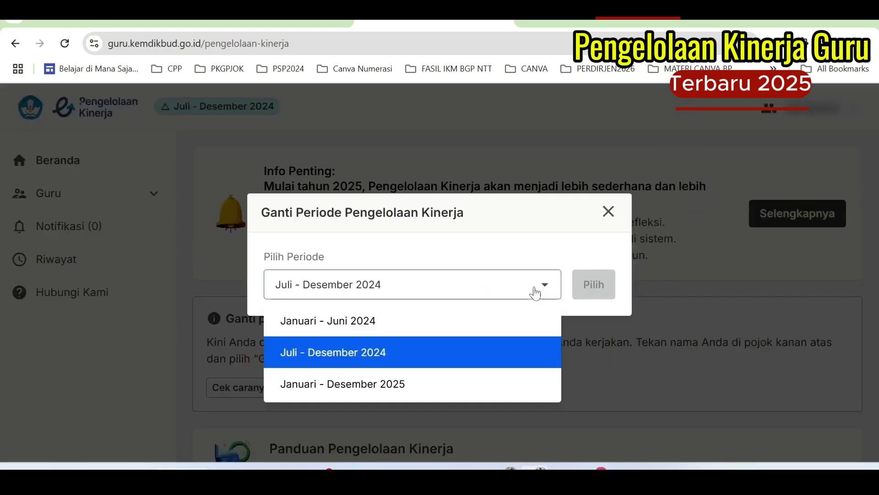
{"action": "left_click", "coordinate": [332, 385]}
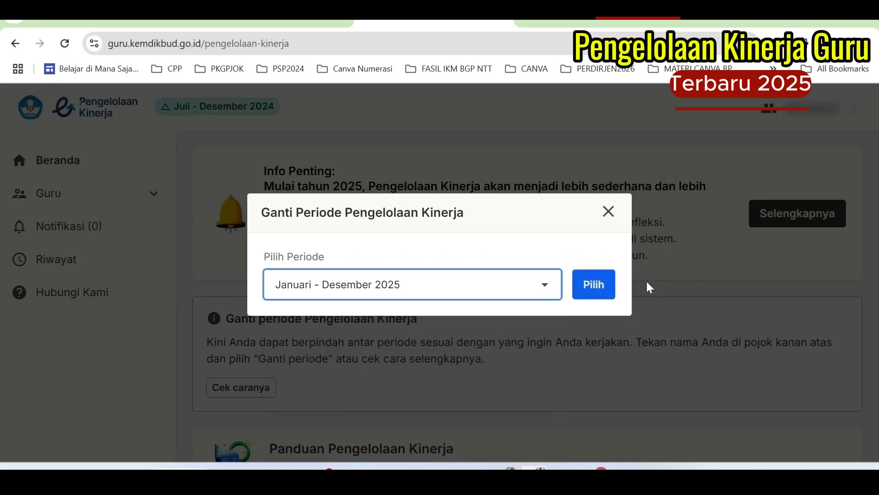
{"action": "left_click", "coordinate": [594, 284]}
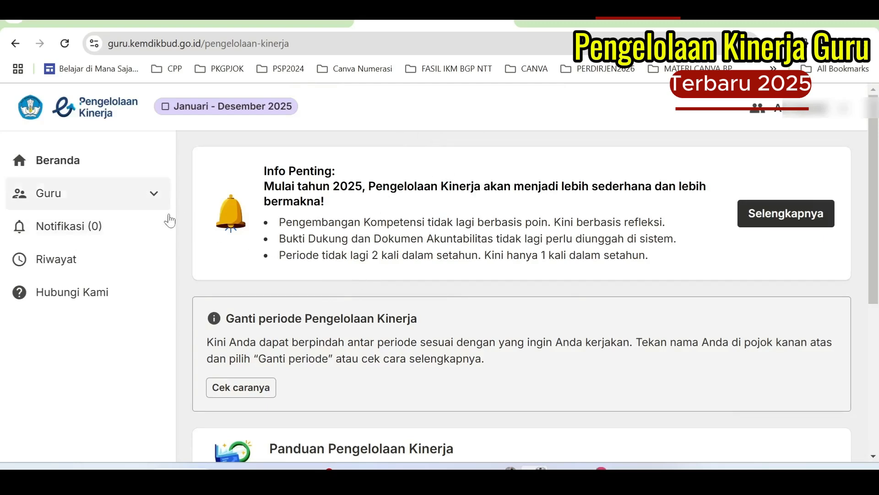
Step: Review the Mulai Perencanaan Kinerja and Alur Pengelolaan Kinerja sections of the Guru page for Sebagai Pegawai, and return to Beranda
{"action": "left_click", "coordinate": [147, 196]}
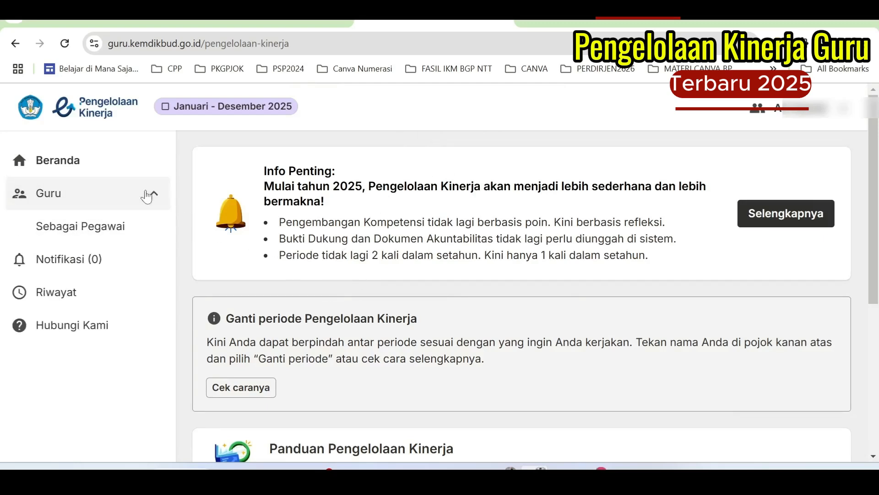
{"action": "left_click", "coordinate": [104, 229]}
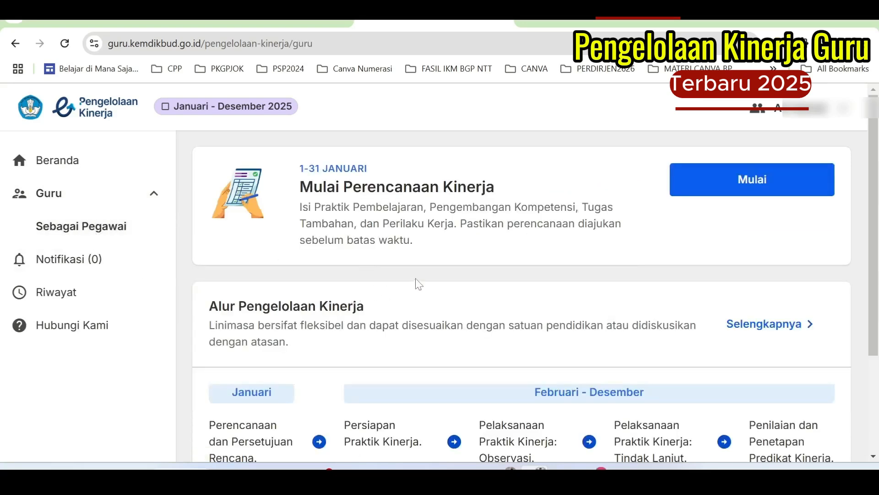
{"action": "scroll", "coordinate": [421, 285], "scroll_direction": "down", "scroll_amount": 3}
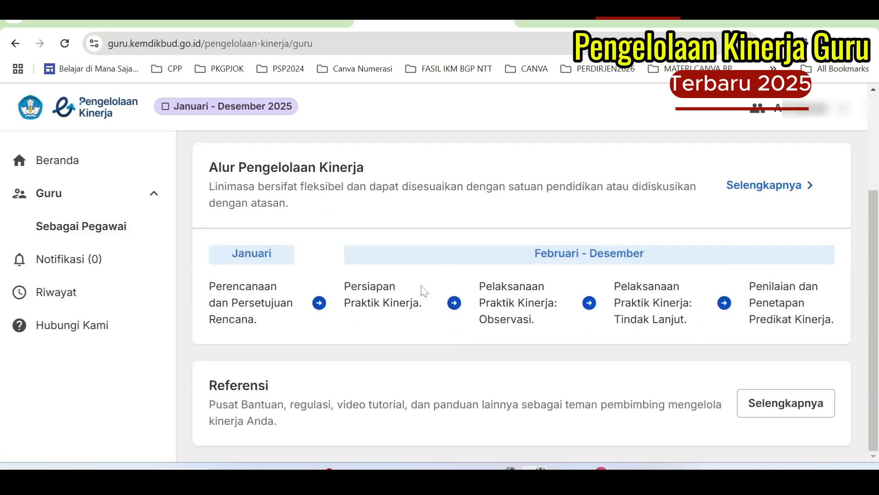
{"action": "scroll", "coordinate": [425, 290], "scroll_direction": "up", "scroll_amount": 3}
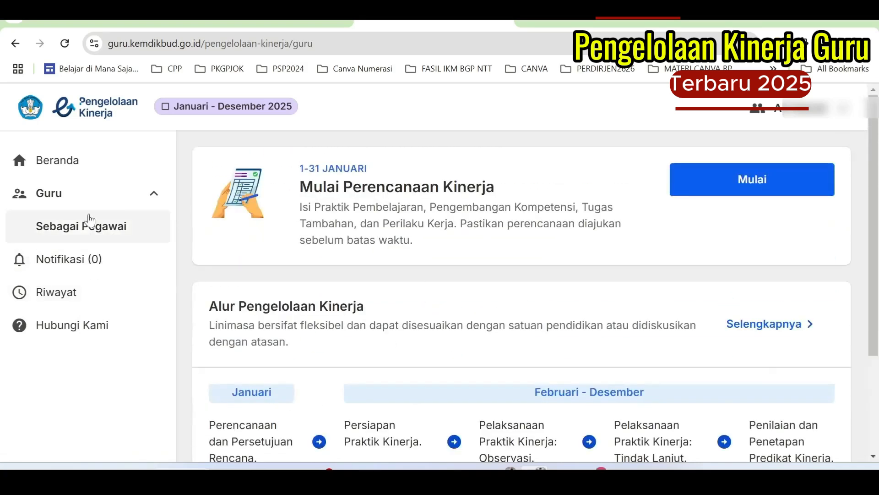
{"action": "left_click", "coordinate": [89, 171]}
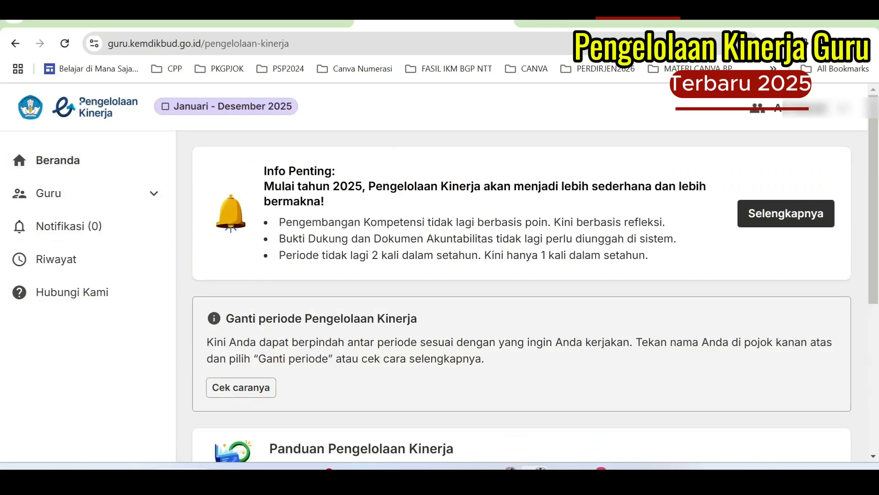
Step: Read the three Info Penting points about the 2025 changes, and open the Guru page for the role Sebagai Pegawai
{"action": "left_click_drag", "start_coordinate": [279, 221], "coordinate": [656, 262]}
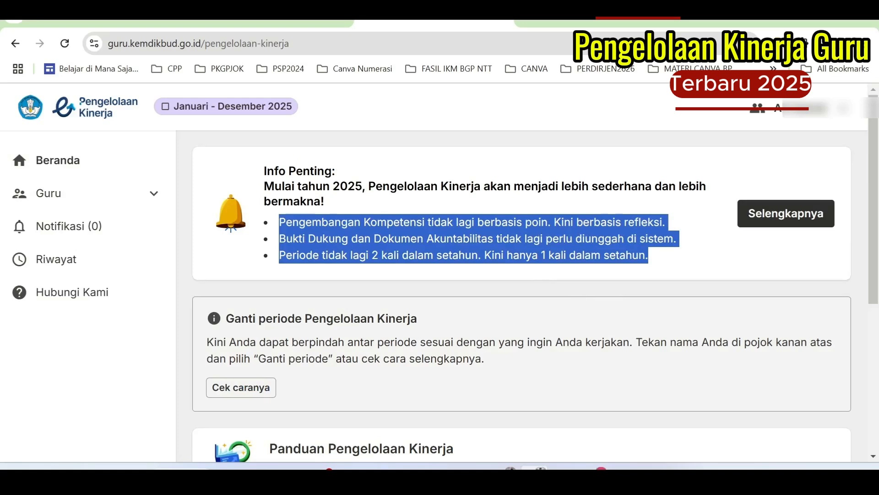
{"action": "left_click", "coordinate": [655, 262]}
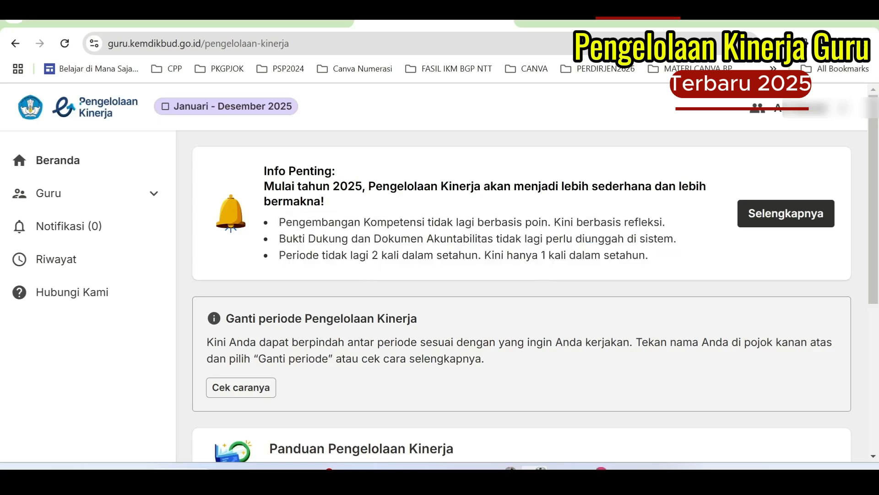
{"action": "left_click_drag", "start_coordinate": [276, 242], "coordinate": [687, 245]}
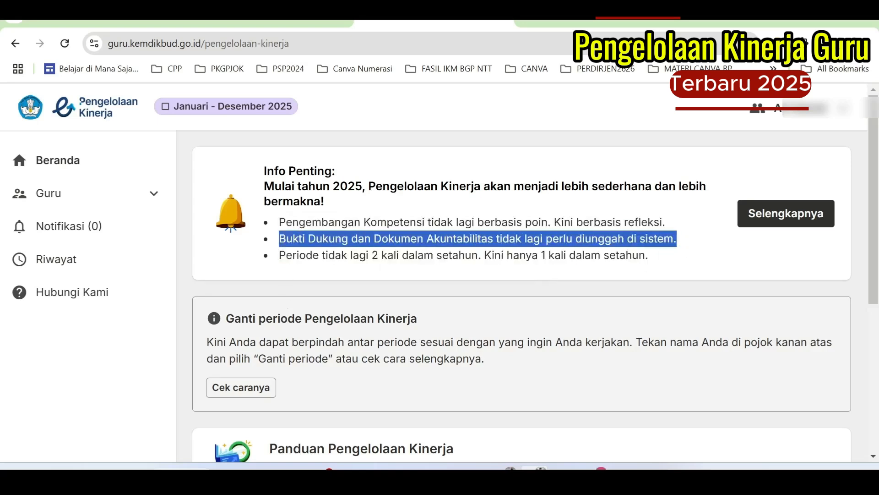
{"action": "mouse_move", "coordinate": [285, 255]}
{"action": "left_mouse_down"}
{"action": "mouse_move", "coordinate": [620, 255]}
{"action": "mouse_move", "coordinate": [638, 238]}
{"action": "mouse_move", "coordinate": [656, 264]}
{"action": "mouse_move", "coordinate": [275, 265]}
{"action": "left_mouse_up"}
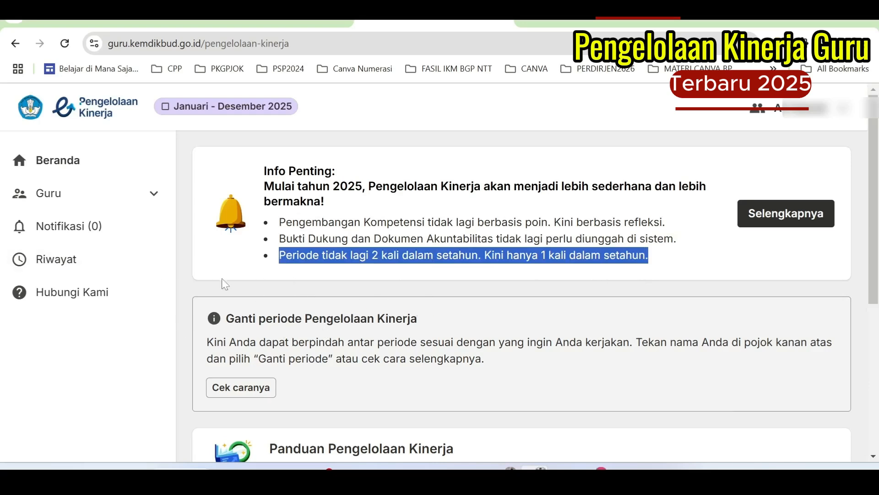
{"action": "left_click", "coordinate": [154, 200]}
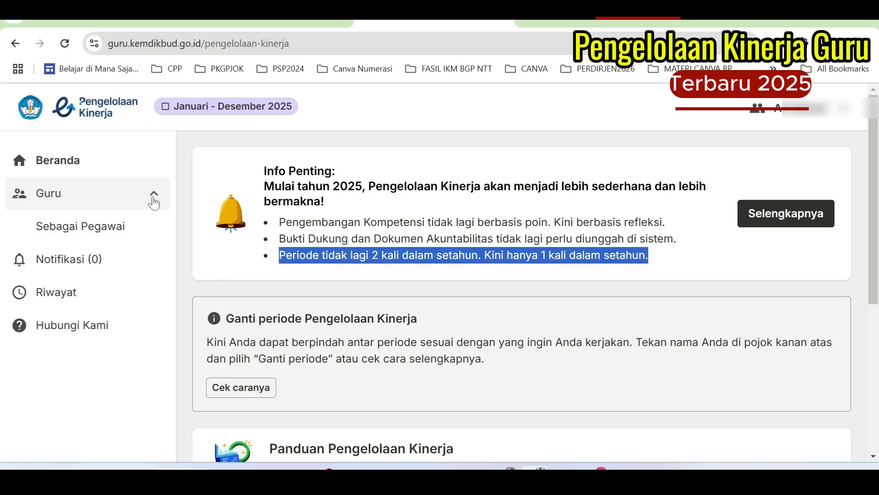
{"action": "left_click", "coordinate": [87, 229]}
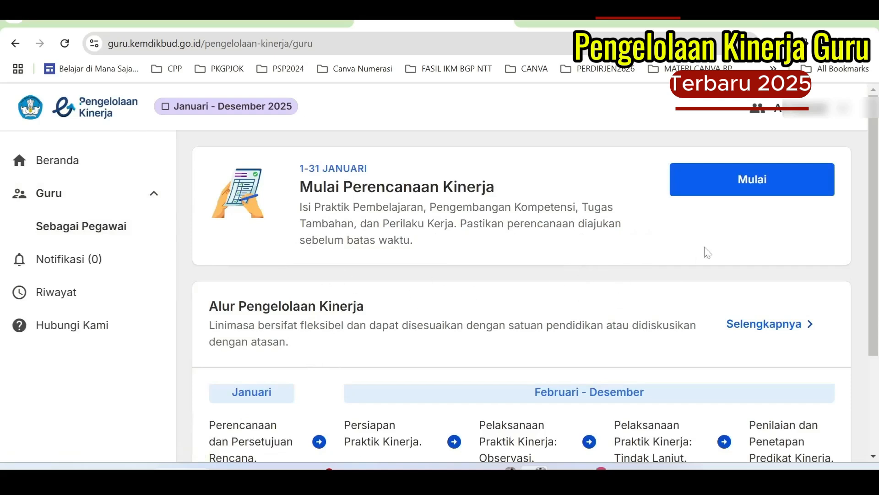
Step: Examine each stage of the Alur Pengelolaan Kinerja timeline, from Perencanaan dan Persetujuan Rencana through Penilaian dan Penetapan Predikat Kinerja
{"action": "scroll", "coordinate": [466, 249], "scroll_direction": "down", "scroll_amount": 3}
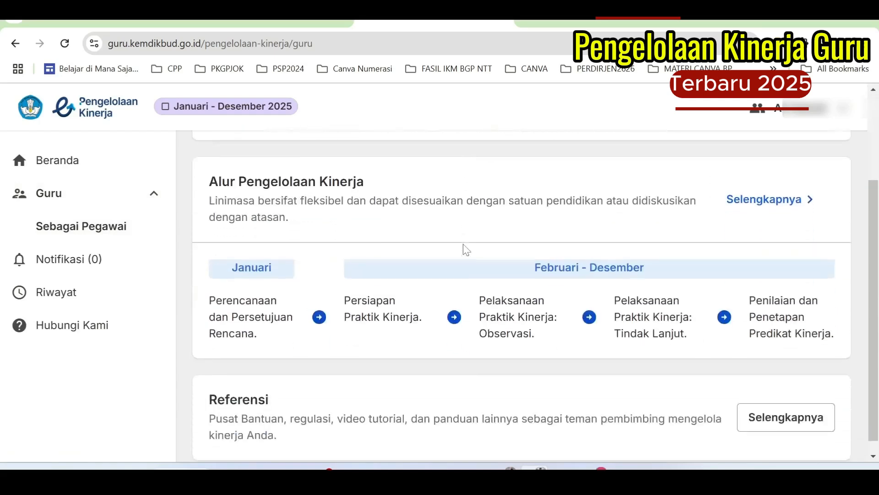
{"action": "scroll", "coordinate": [465, 247], "scroll_direction": "up", "scroll_amount": 2}
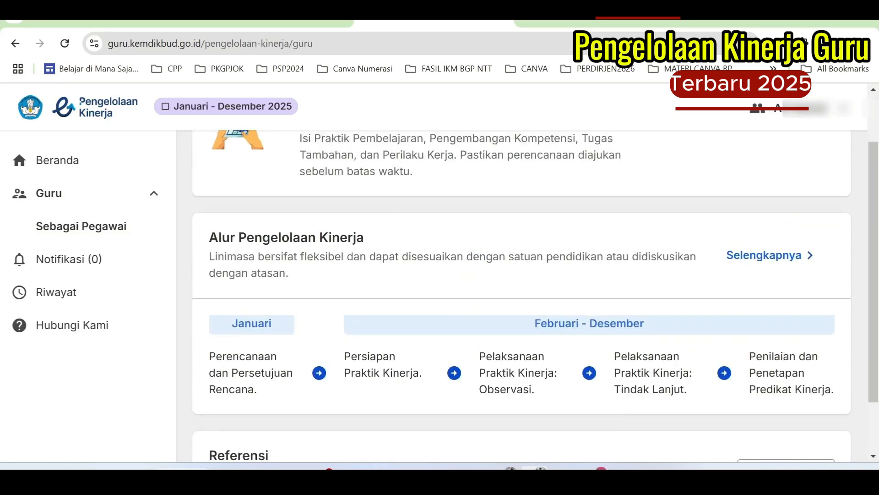
{"action": "left_click_drag", "start_coordinate": [210, 356], "coordinate": [267, 401]}
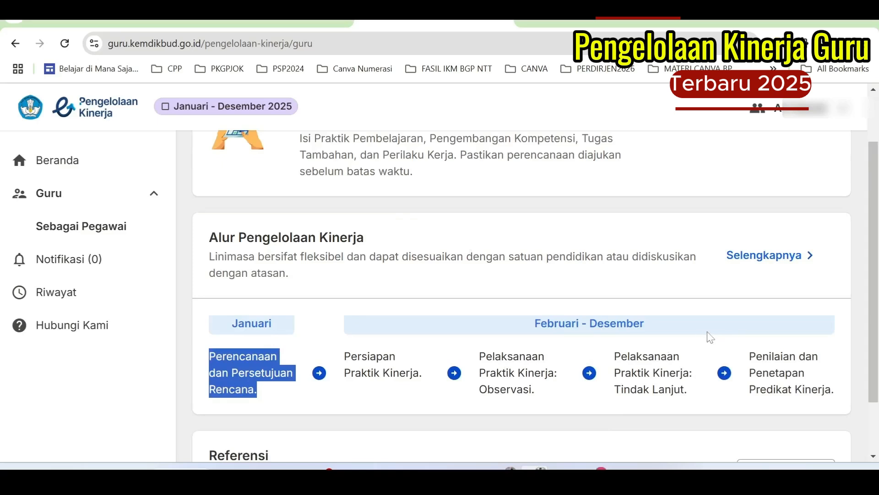
{"action": "left_click_drag", "start_coordinate": [345, 356], "coordinate": [419, 373]}
{"action": "left_click_drag", "start_coordinate": [479, 356], "coordinate": [578, 391]}
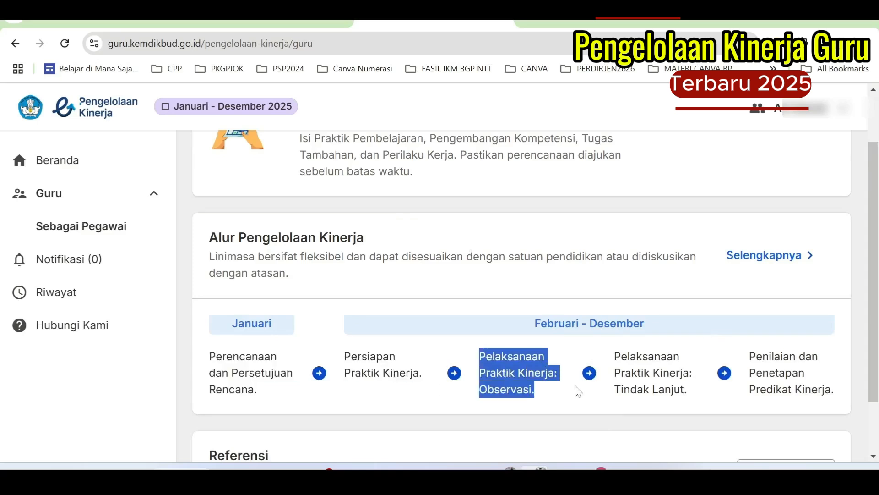
{"action": "left_click_drag", "start_coordinate": [613, 355], "coordinate": [712, 387]}
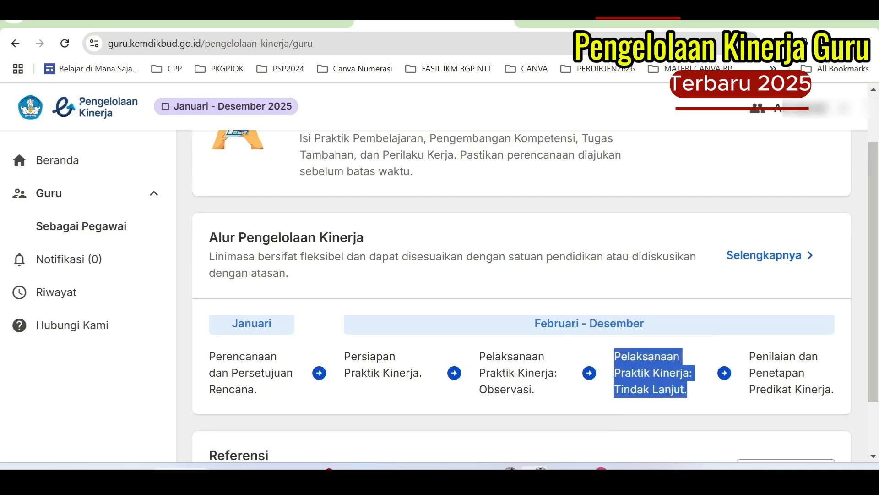
{"action": "left_click_drag", "start_coordinate": [749, 358], "coordinate": [844, 396]}
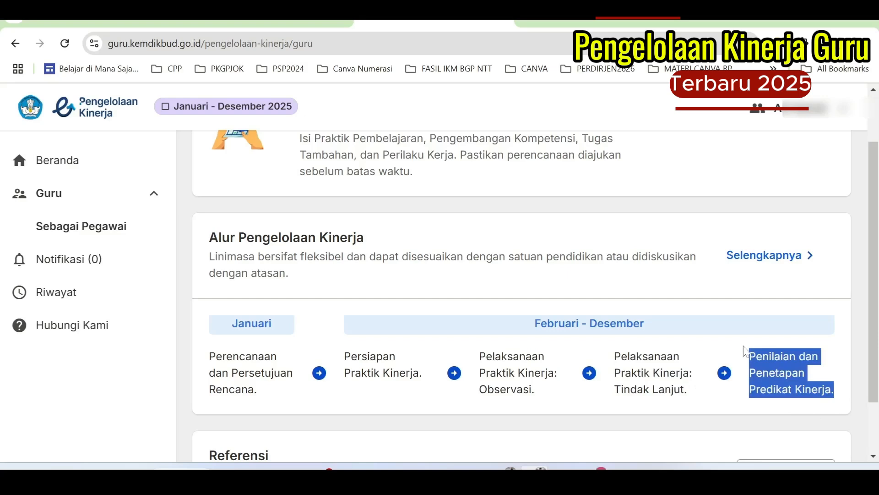
{"action": "scroll", "coordinate": [746, 351], "scroll_direction": "down", "scroll_amount": 1}
{"action": "scroll", "coordinate": [757, 338], "scroll_direction": "up", "scroll_amount": 3}
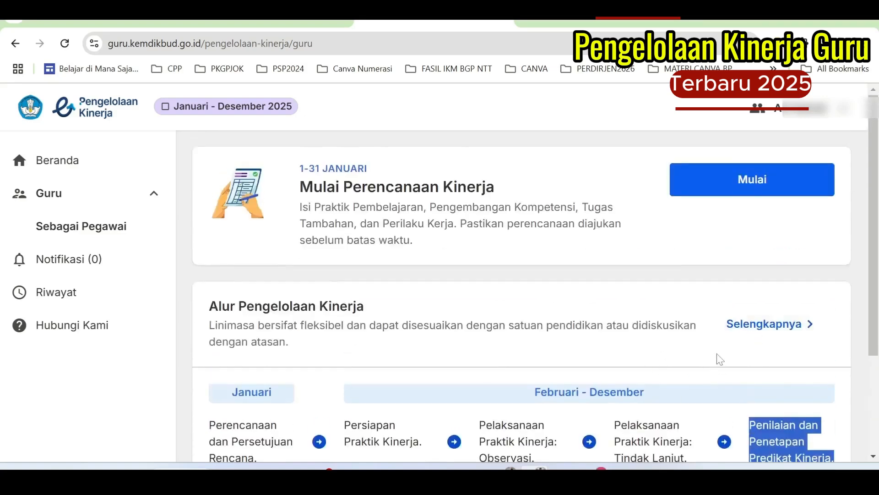
{"action": "left_click", "coordinate": [765, 337]}
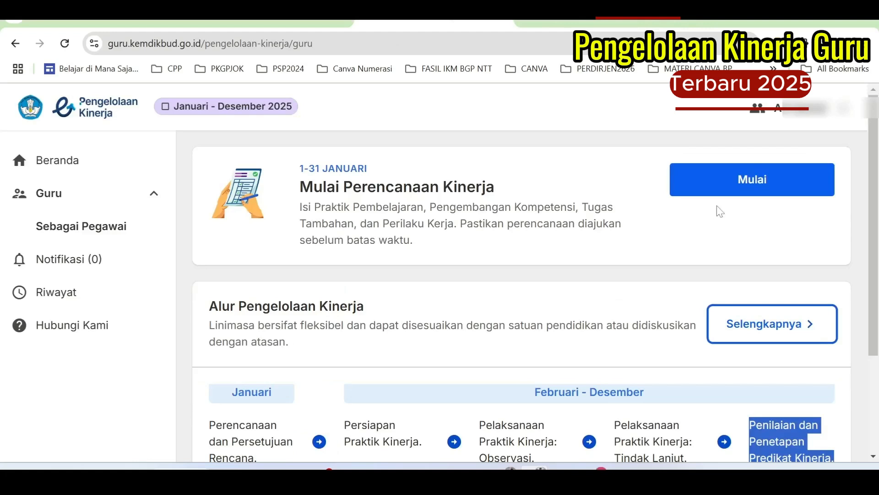
Step: Start Perencanaan Kinerja and check the personal data and the one-time editing notice under Cek data diri Anda
{"action": "left_click", "coordinate": [740, 182]}
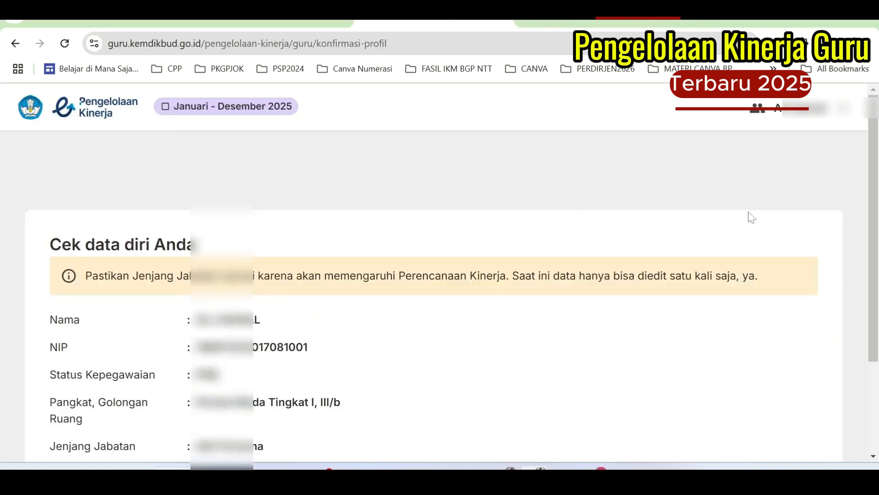
{"action": "scroll", "coordinate": [440, 281], "scroll_direction": "down", "scroll_amount": 2}
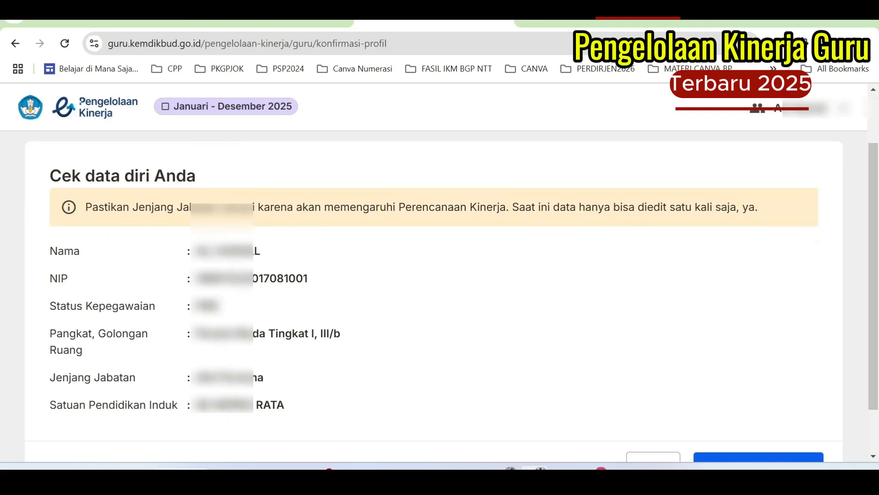
{"action": "left_click_drag", "start_coordinate": [614, 207], "coordinate": [775, 215]}
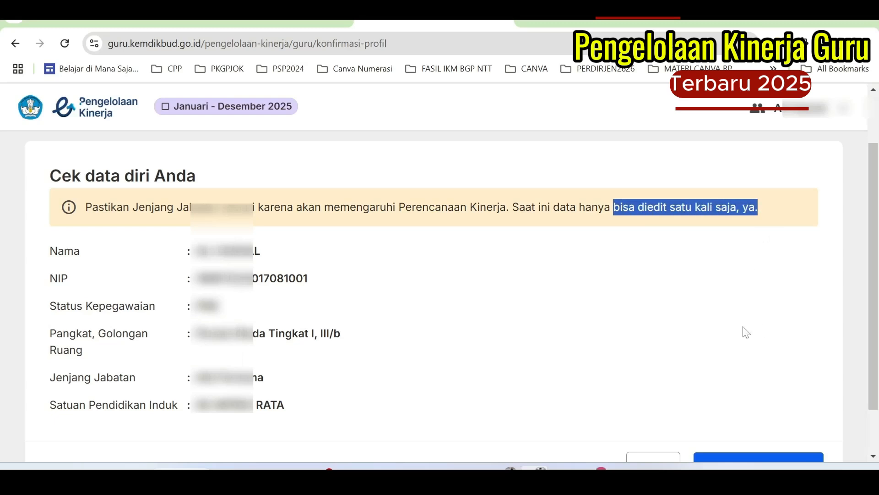
{"action": "scroll", "coordinate": [747, 332], "scroll_direction": "down", "scroll_amount": 2}
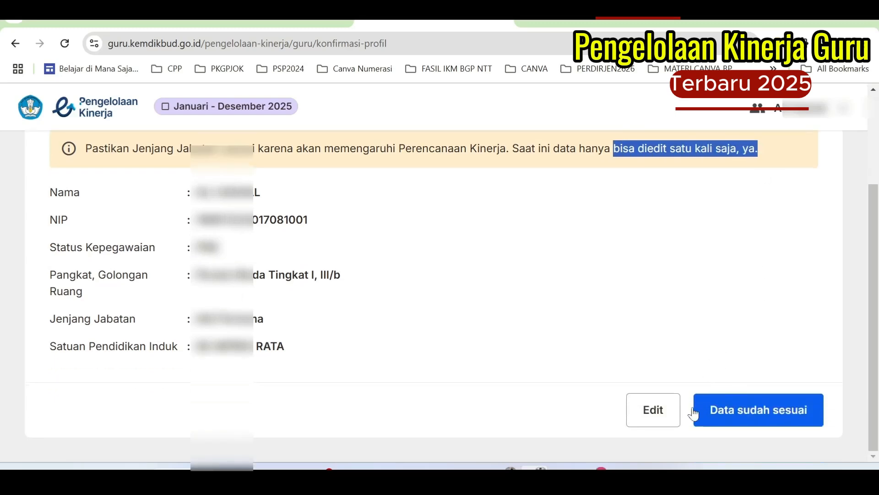
Step: Open Edit Profil to review its Catatan notes and the editable rank and position fields, and leave it without saving
{"action": "left_click", "coordinate": [640, 411]}
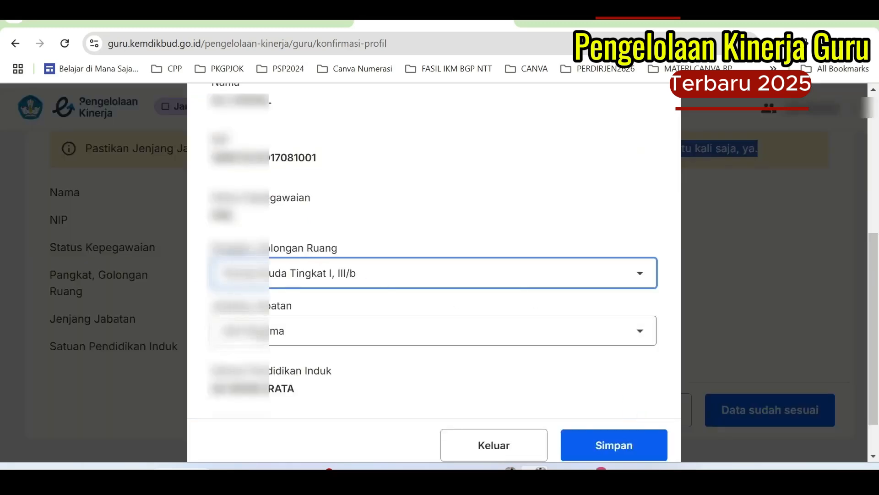
{"action": "scroll", "coordinate": [390, 256], "scroll_direction": "up", "scroll_amount": 3}
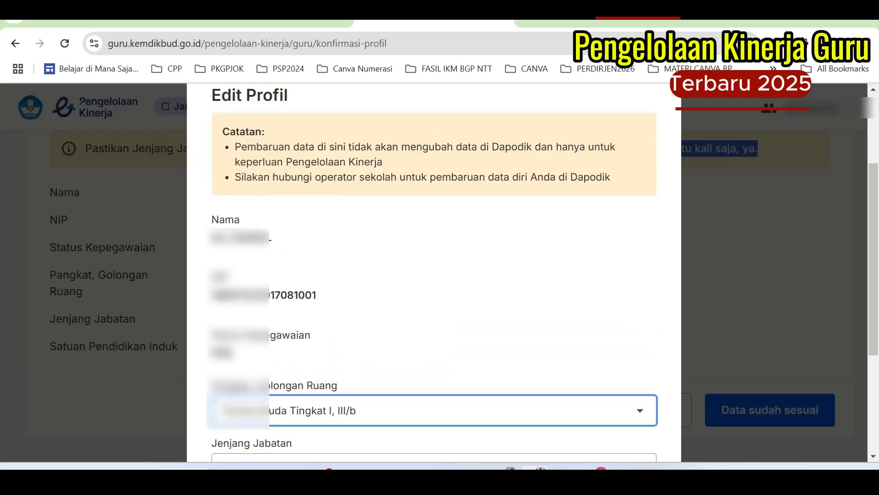
{"action": "left_click_drag", "start_coordinate": [273, 177], "coordinate": [618, 183]}
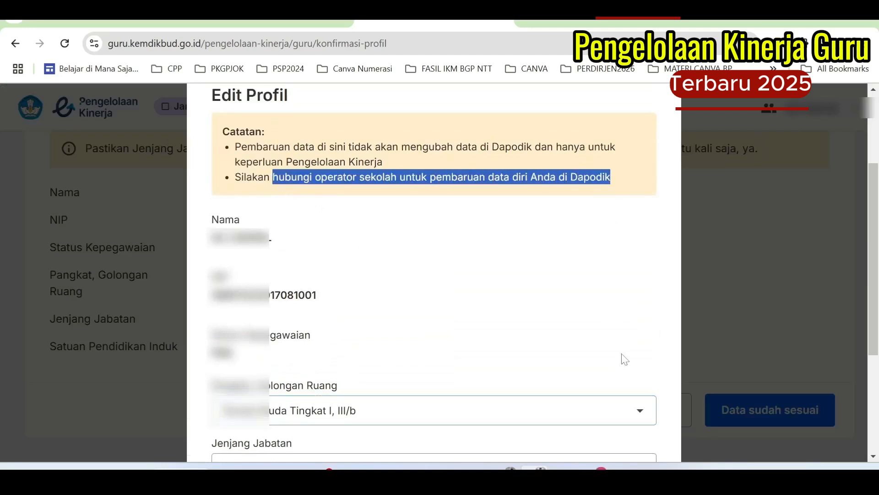
{"action": "left_click", "coordinate": [314, 404]}
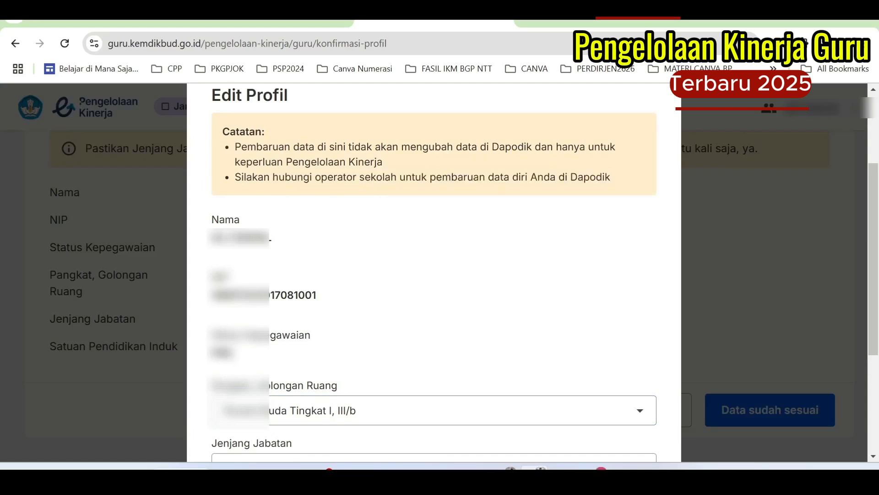
{"action": "left_click_drag", "start_coordinate": [384, 163], "coordinate": [232, 168]}
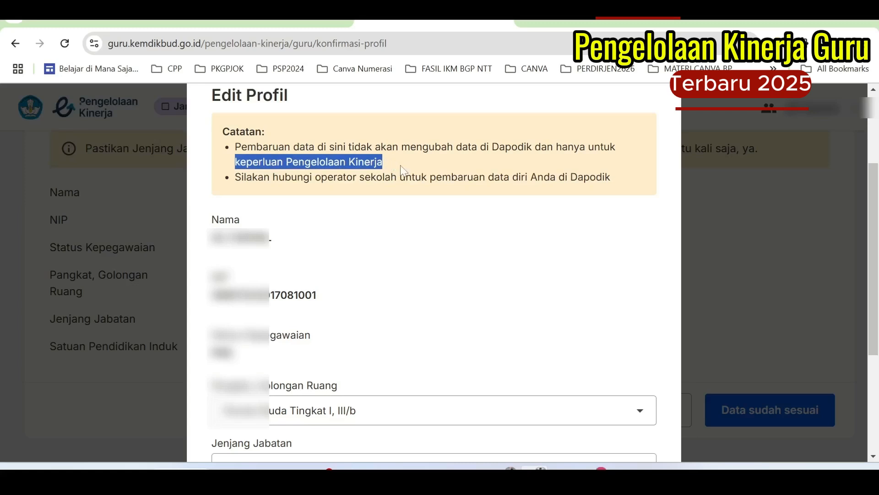
{"action": "scroll", "coordinate": [542, 330], "scroll_direction": "down", "scroll_amount": 3}
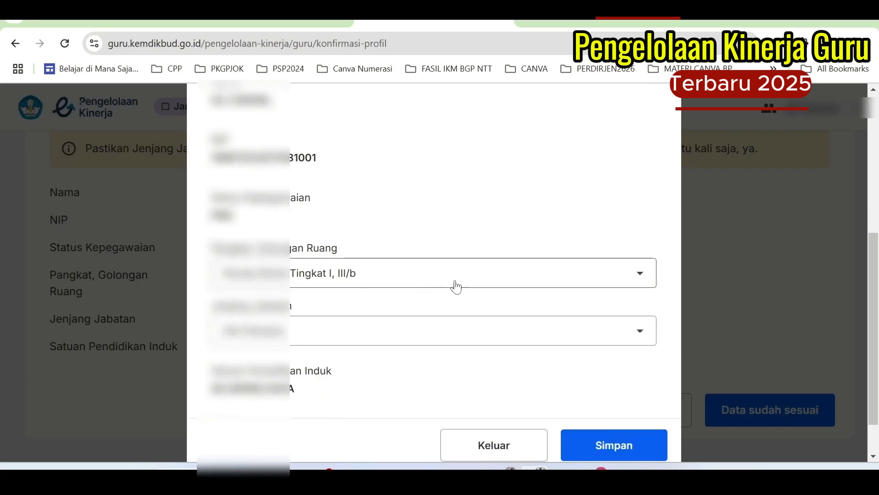
{"action": "left_click", "coordinate": [495, 446]}
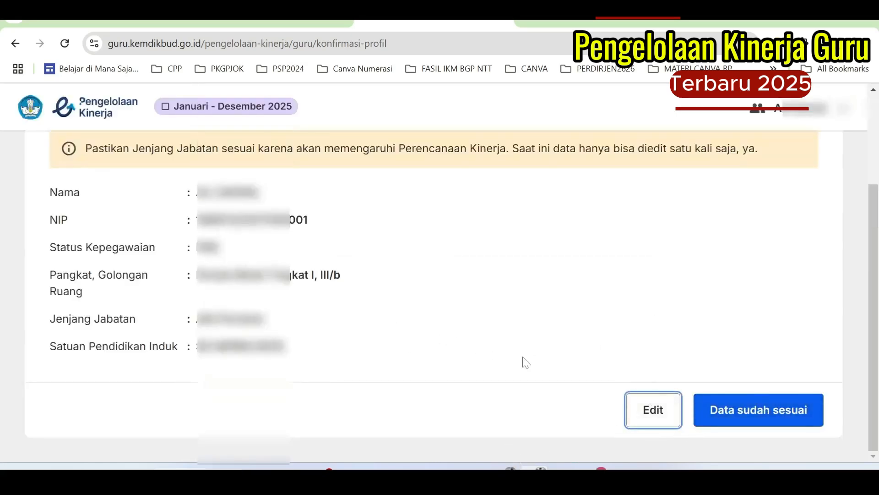
Step: Confirm that the teacher's personal data is correct to enter the Perencanaan Kinerja form
{"action": "left_click", "coordinate": [756, 424]}
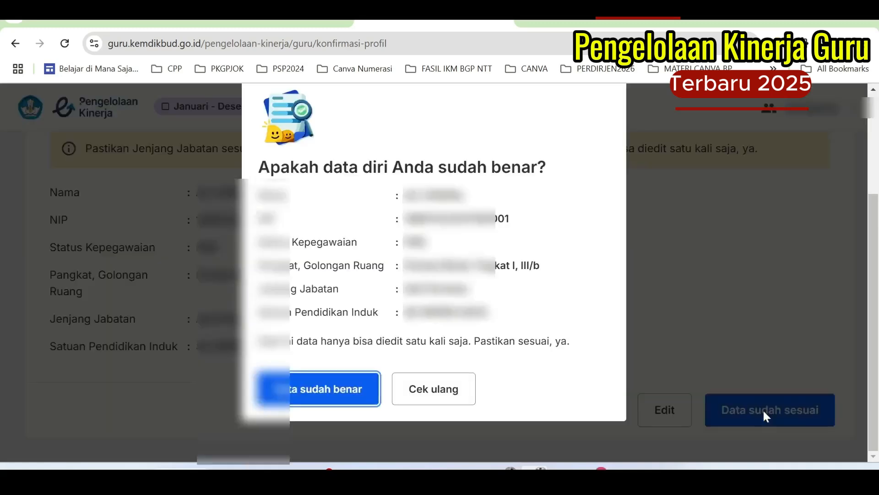
{"action": "left_click", "coordinate": [330, 395]}
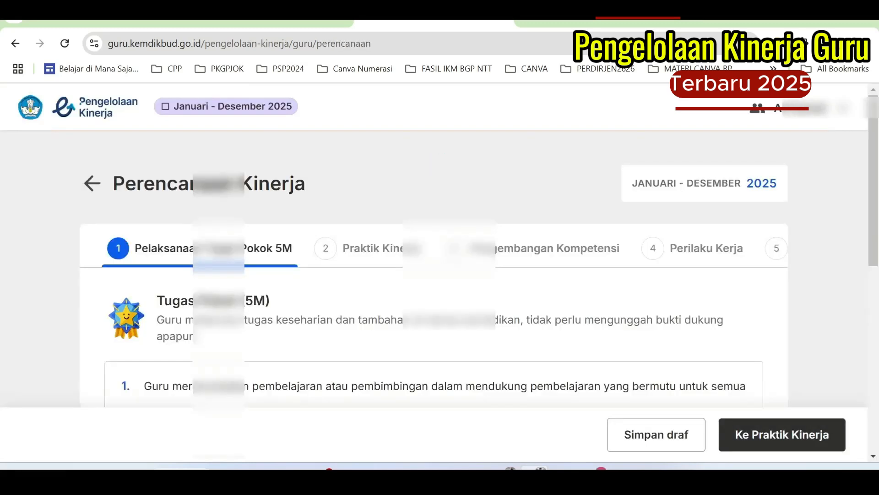
Step: Review the Tugas Pokok (5M) items under Pelaksanaan Tugas Pokok 5M, down to the optional additional task in item 5.1
{"action": "scroll", "coordinate": [197, 200], "scroll_direction": "down", "scroll_amount": 2}
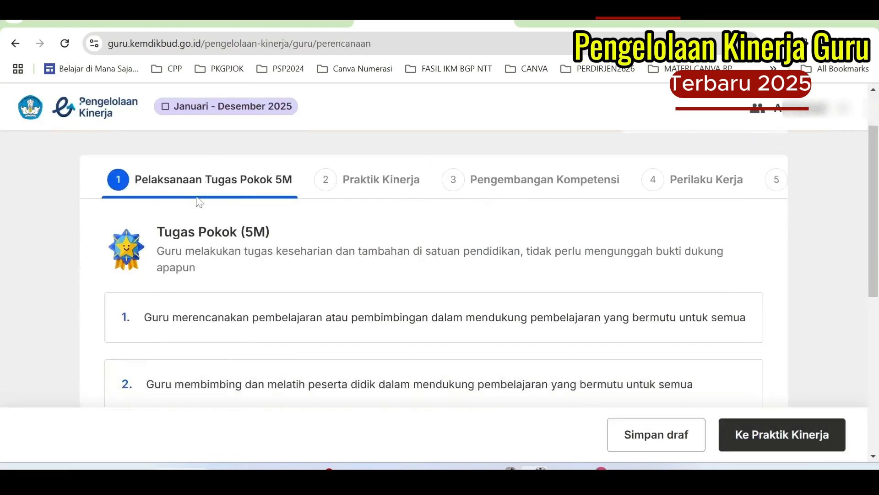
{"action": "scroll", "coordinate": [197, 200], "scroll_direction": "up", "scroll_amount": 2}
{"action": "scroll", "coordinate": [201, 206], "scroll_direction": "down", "scroll_amount": 2}
{"action": "scroll", "coordinate": [246, 210], "scroll_direction": "up", "scroll_amount": 2}
{"action": "scroll", "coordinate": [243, 216], "scroll_direction": "down", "scroll_amount": 2}
{"action": "scroll", "coordinate": [430, 270], "scroll_direction": "down", "scroll_amount": 2}
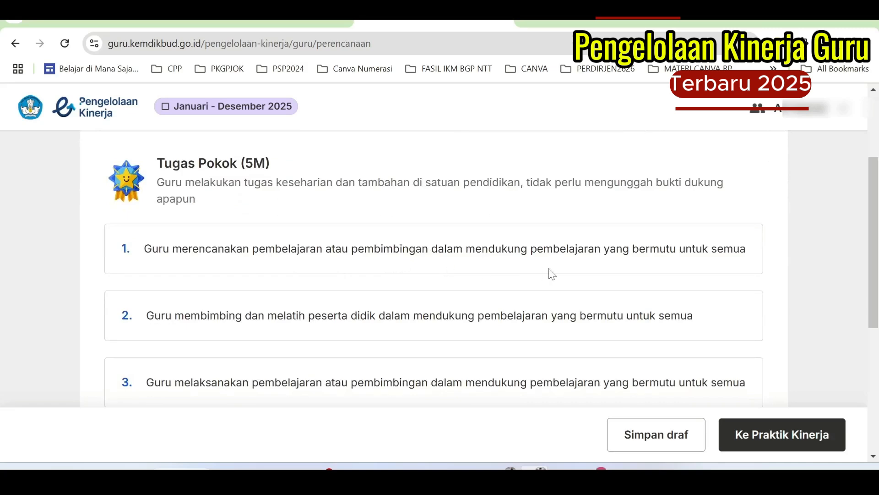
{"action": "scroll", "coordinate": [609, 280], "scroll_direction": "down", "scroll_amount": 2}
{"action": "scroll", "coordinate": [422, 261], "scroll_direction": "down", "scroll_amount": 4}
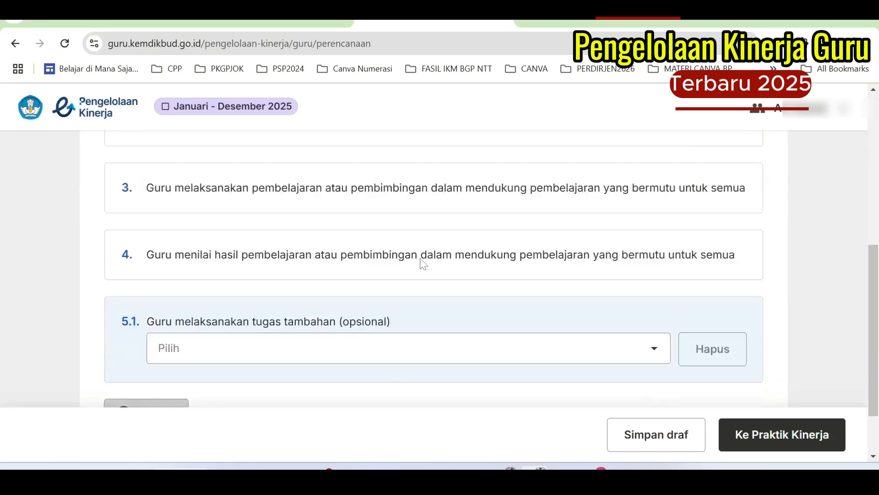
{"action": "scroll", "coordinate": [351, 263], "scroll_direction": "up", "scroll_amount": 2}
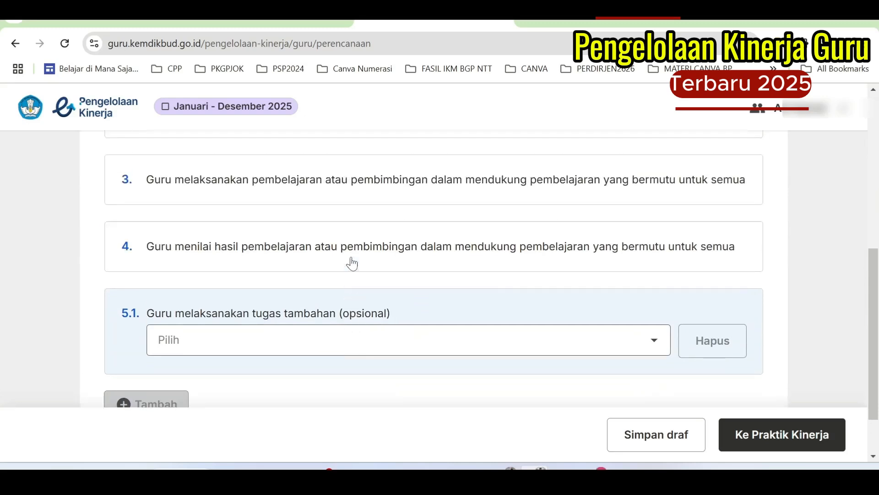
{"action": "scroll", "coordinate": [241, 308], "scroll_direction": "down", "scroll_amount": 2}
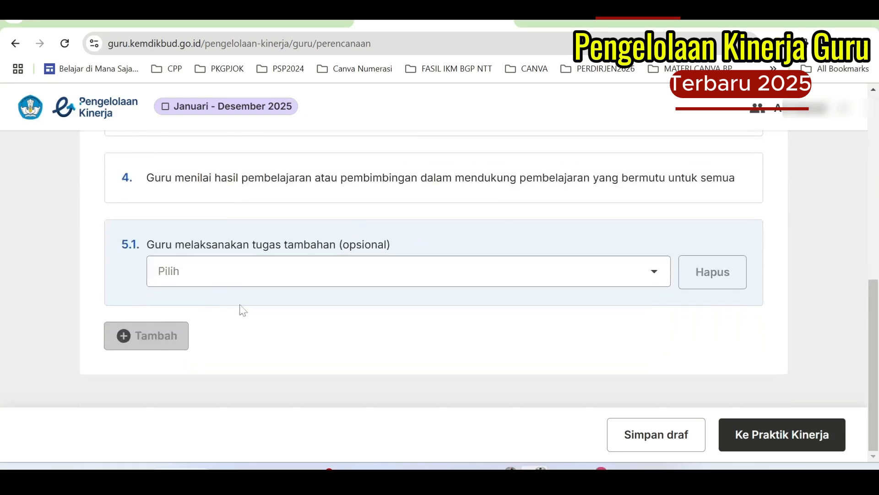
Step: Set additional task 5.1 to the Semua jenjang option for Operator Data Pokok Pendidikan (Dapodik)
{"action": "left_click", "coordinate": [655, 274]}
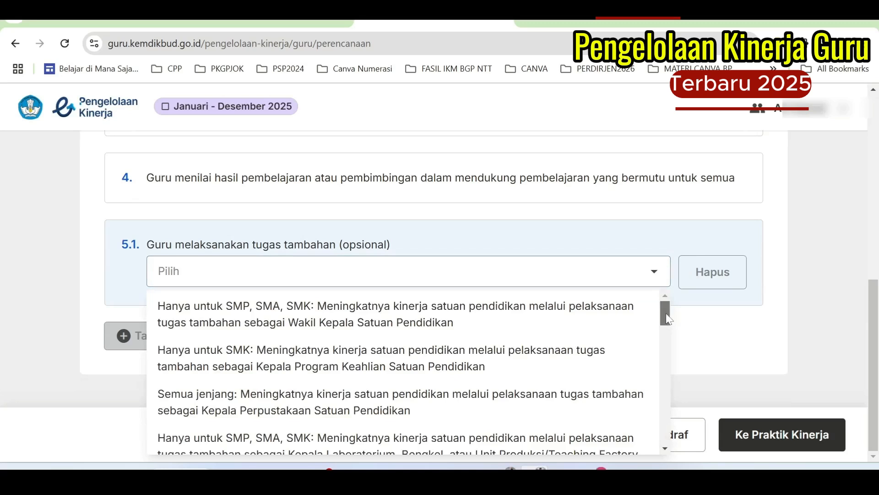
{"action": "left_click_drag", "start_coordinate": [664, 312], "coordinate": [660, 348]}
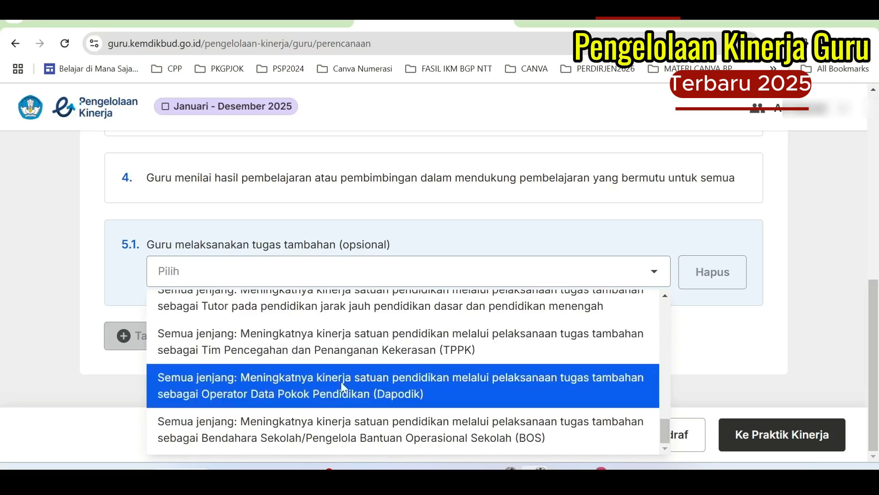
{"action": "left_click", "coordinate": [399, 392]}
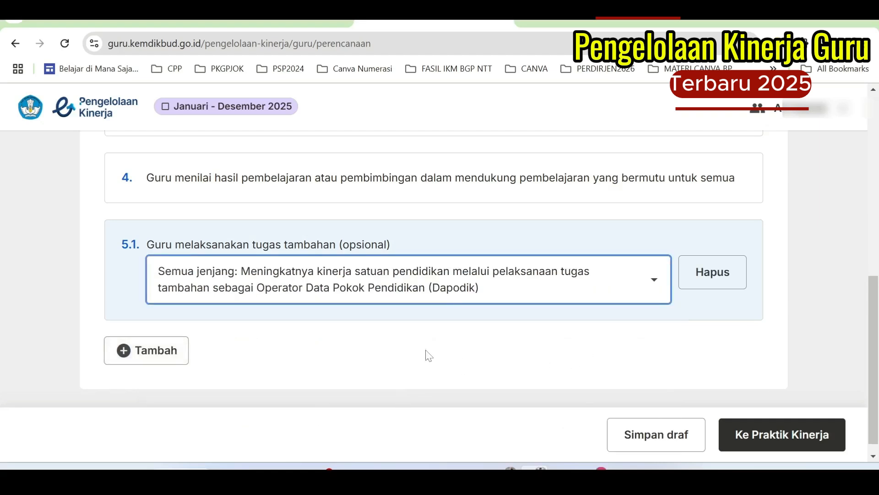
Step: Add a second additional task, 5.2, and set it to the Semua jenjang option for Pembina Ekstrakurikuler
{"action": "left_click", "coordinate": [148, 362]}
{"action": "scroll", "coordinate": [554, 369], "scroll_direction": "down", "scroll_amount": 3}
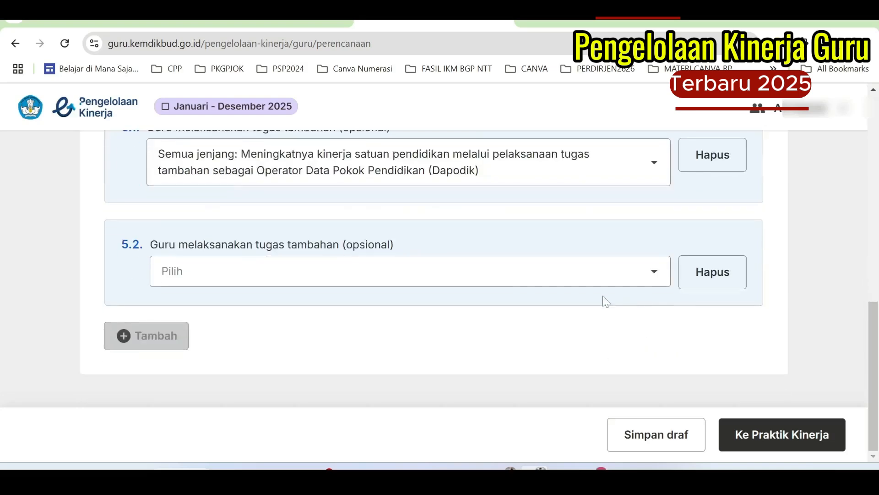
{"action": "left_click", "coordinate": [655, 274]}
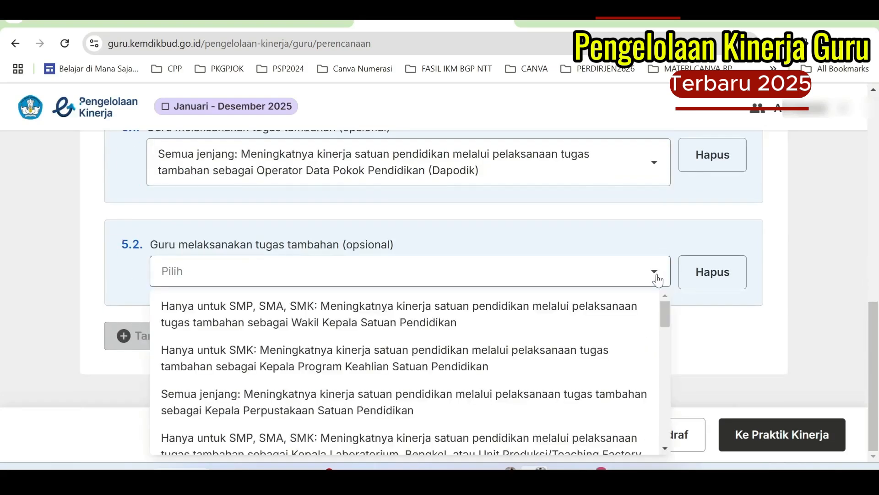
{"action": "scroll", "coordinate": [419, 377], "scroll_direction": "down", "scroll_amount": 2}
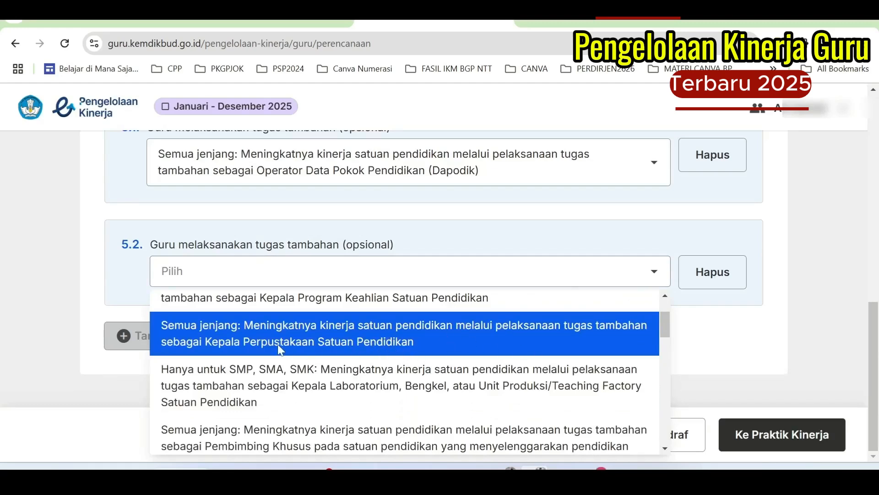
{"action": "scroll", "coordinate": [342, 348], "scroll_direction": "up", "scroll_amount": 2}
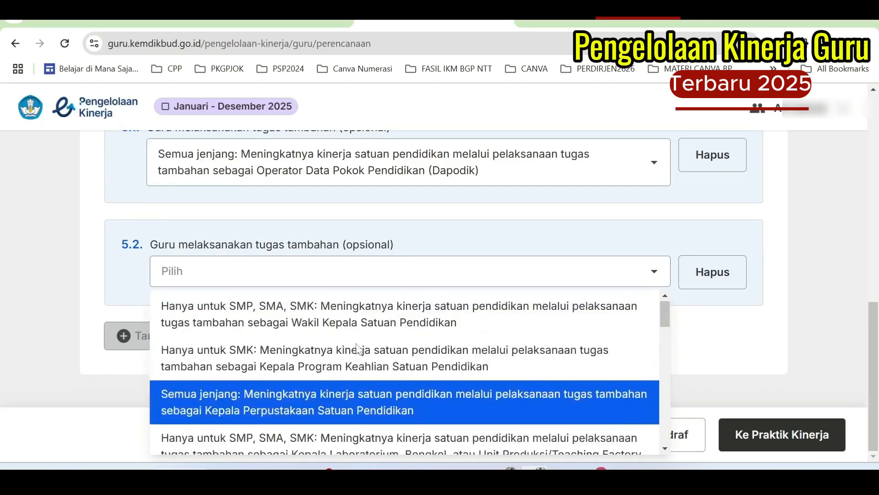
{"action": "scroll", "coordinate": [367, 365], "scroll_direction": "up", "scroll_amount": 2}
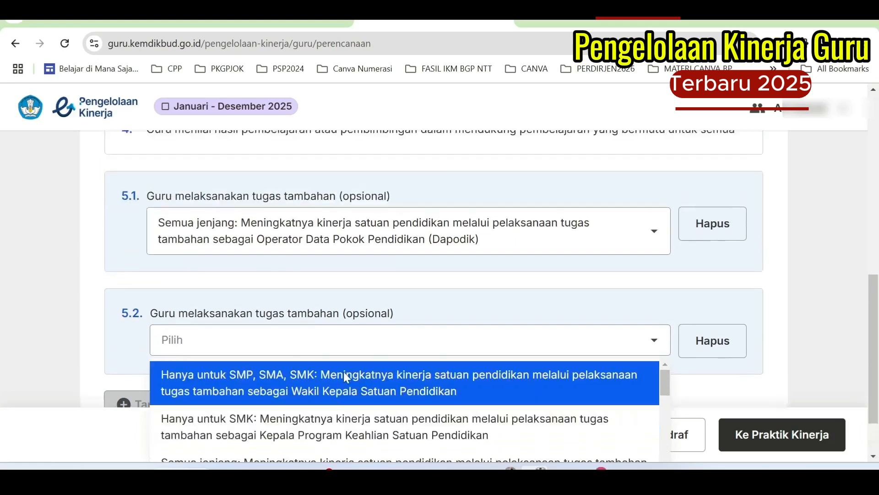
{"action": "scroll", "coordinate": [402, 392], "scroll_direction": "down", "scroll_amount": 3}
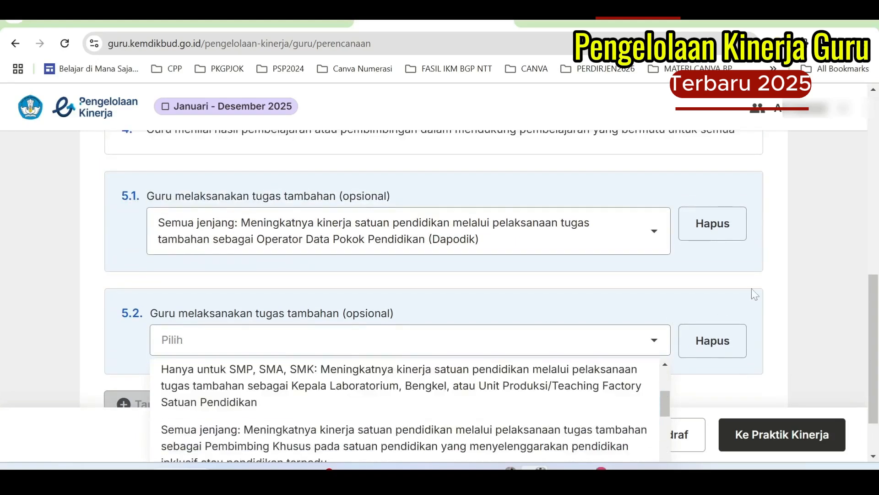
{"action": "scroll", "coordinate": [752, 287], "scroll_direction": "down", "scroll_amount": 2}
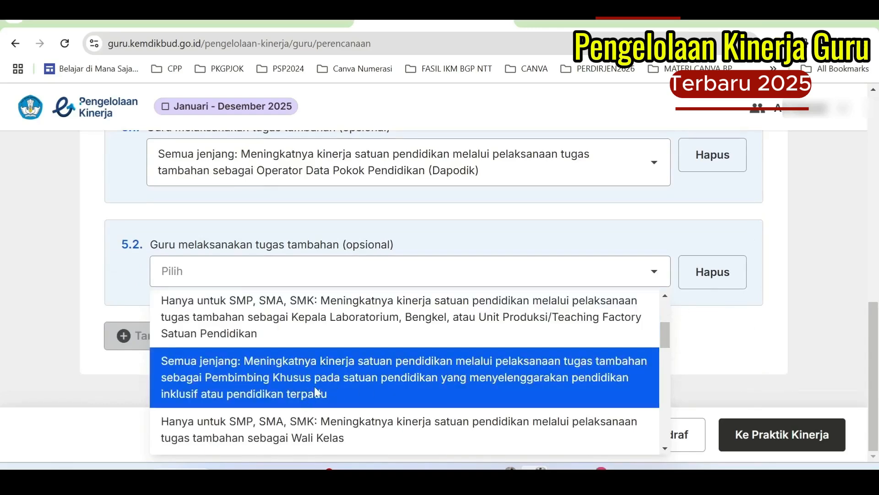
{"action": "scroll", "coordinate": [351, 392], "scroll_direction": "down", "scroll_amount": 2}
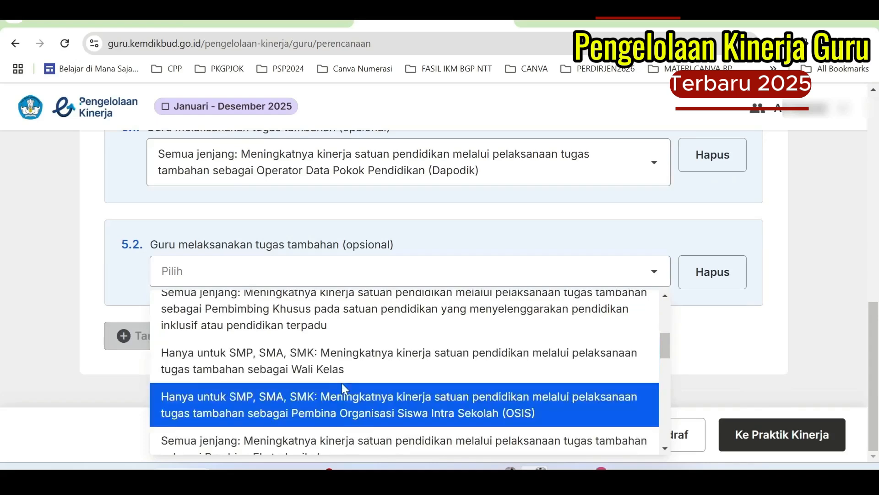
{"action": "scroll", "coordinate": [401, 396], "scroll_direction": "down", "scroll_amount": 2}
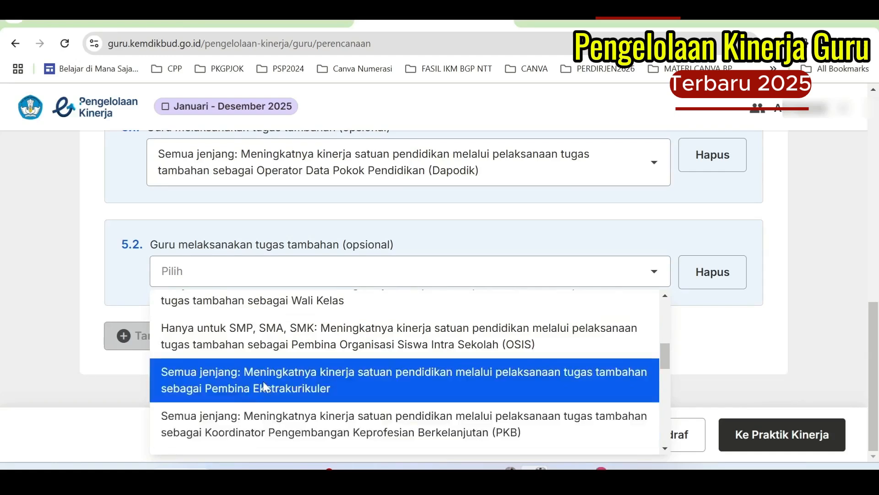
{"action": "left_click", "coordinate": [287, 381]}
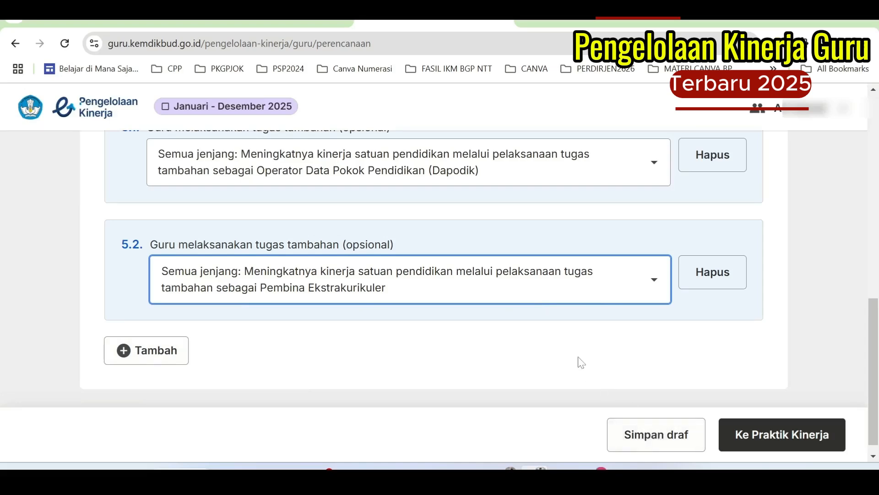
Step: Check the completed Tugas Pokok (5M) section and continue to the Praktik Kinerja stage, at its indicator selection instruction
{"action": "scroll", "coordinate": [600, 359], "scroll_direction": "up", "scroll_amount": 10}
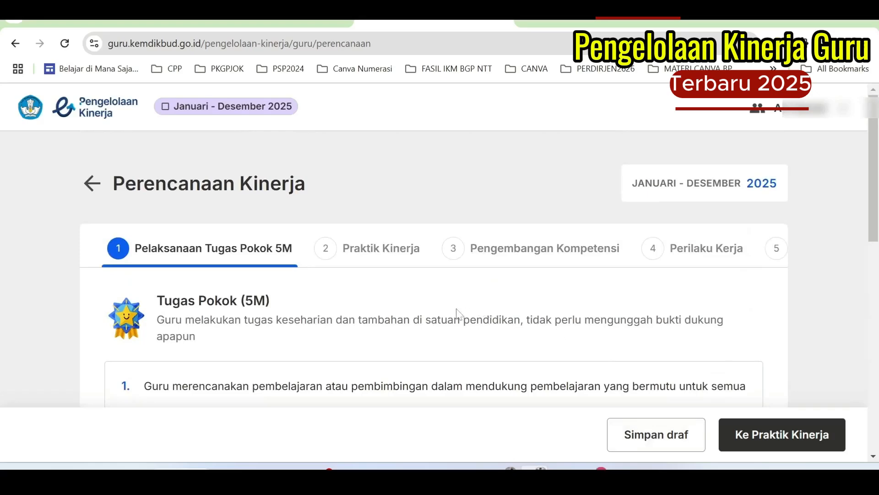
{"action": "scroll", "coordinate": [573, 311], "scroll_direction": "down", "scroll_amount": 10}
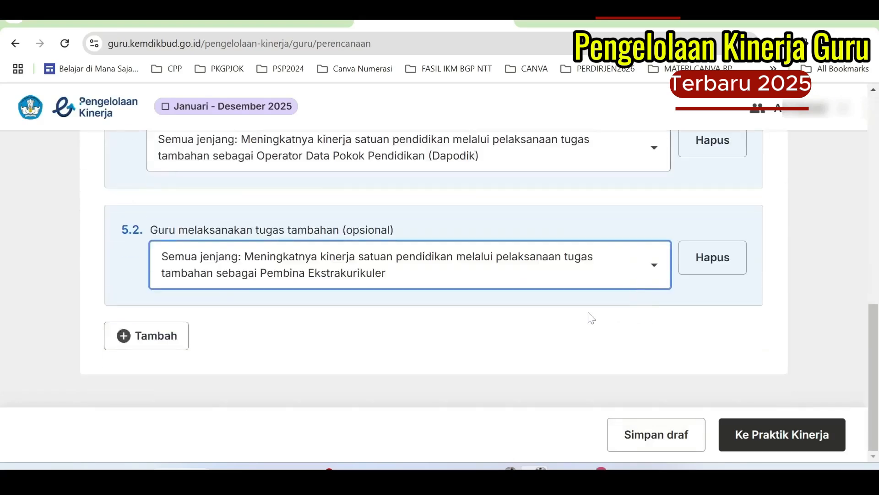
{"action": "left_click", "coordinate": [753, 439]}
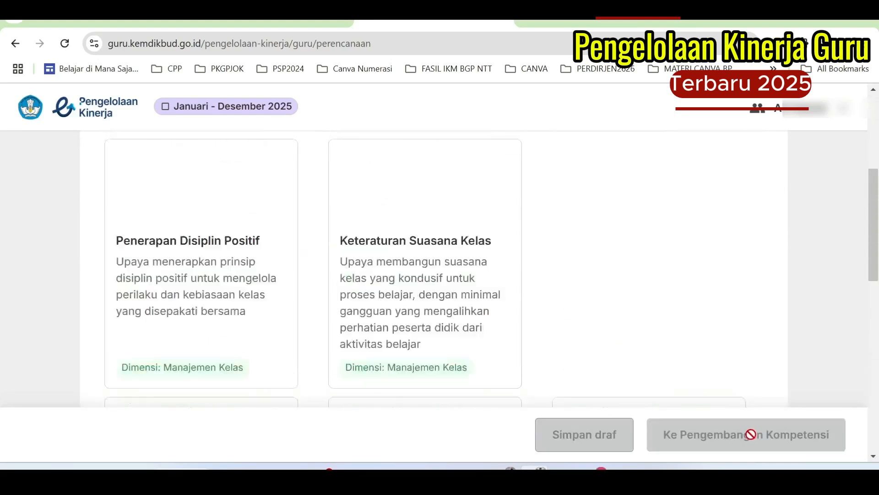
{"action": "scroll", "coordinate": [390, 310], "scroll_direction": "up", "scroll_amount": 2}
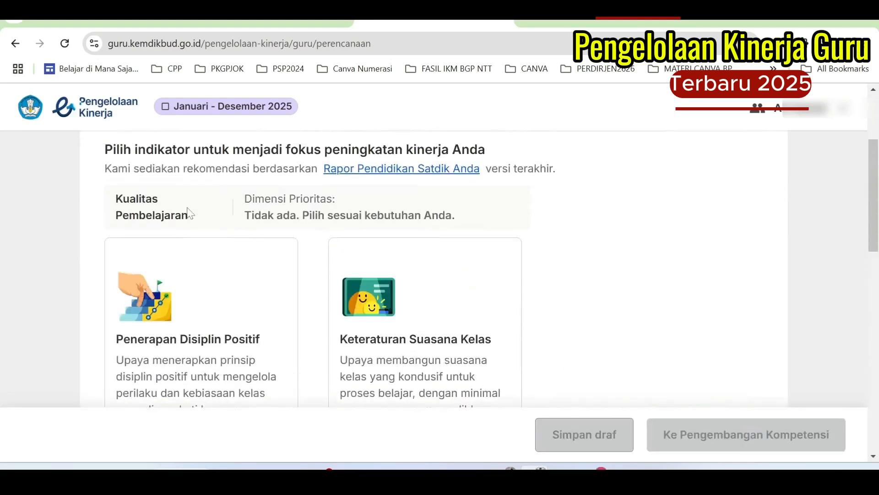
{"action": "scroll", "coordinate": [294, 237], "scroll_direction": "up", "scroll_amount": 1}
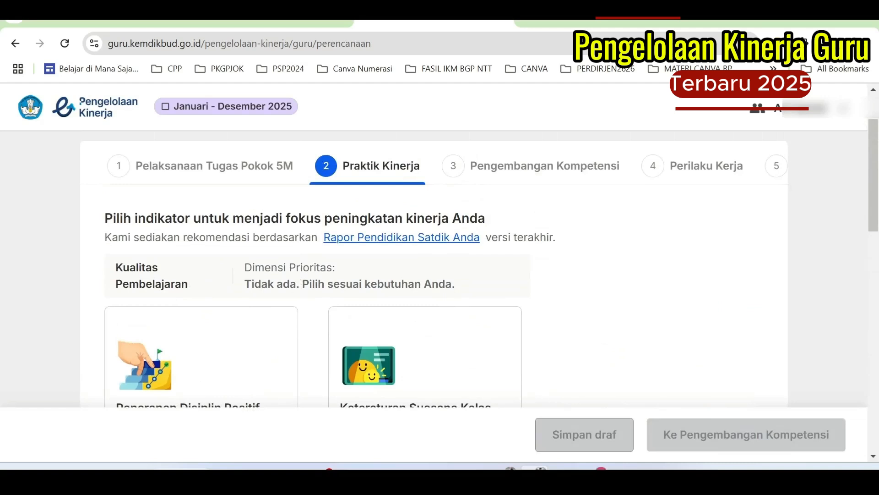
{"action": "left_click_drag", "start_coordinate": [106, 223], "coordinate": [491, 223]}
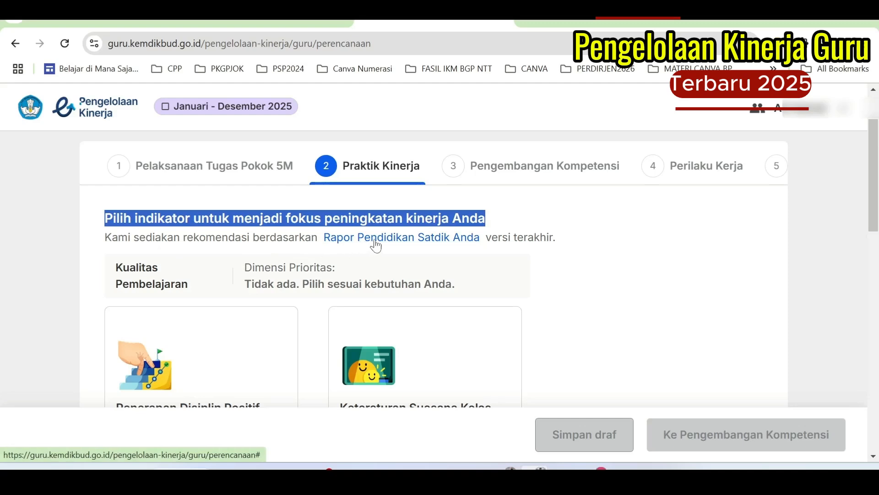
Step: Open Rapor Pendidikan Satdik Anda, review the Kualitas Pembelajaran dimensions D.1.1 to D.1.3, and acknowledge the report summary
{"action": "left_click", "coordinate": [428, 241]}
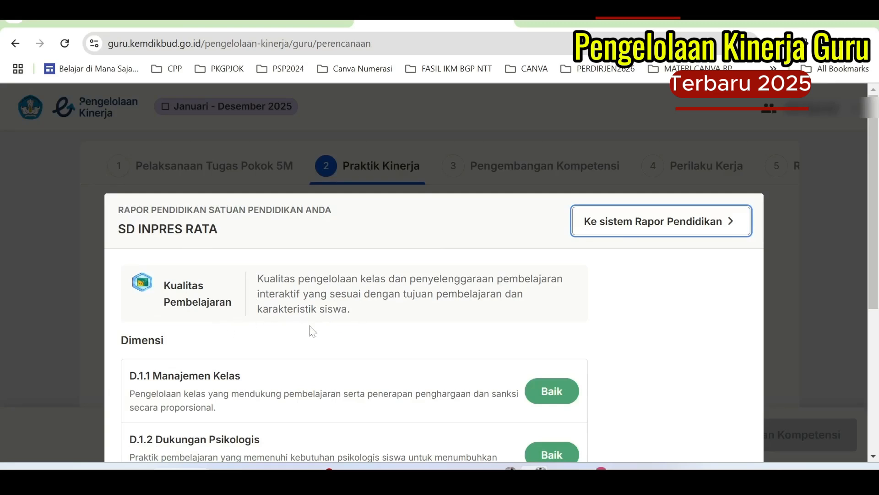
{"action": "scroll", "coordinate": [434, 321], "scroll_direction": "down", "scroll_amount": 2}
{"action": "scroll", "coordinate": [270, 299], "scroll_direction": "down", "scroll_amount": 2}
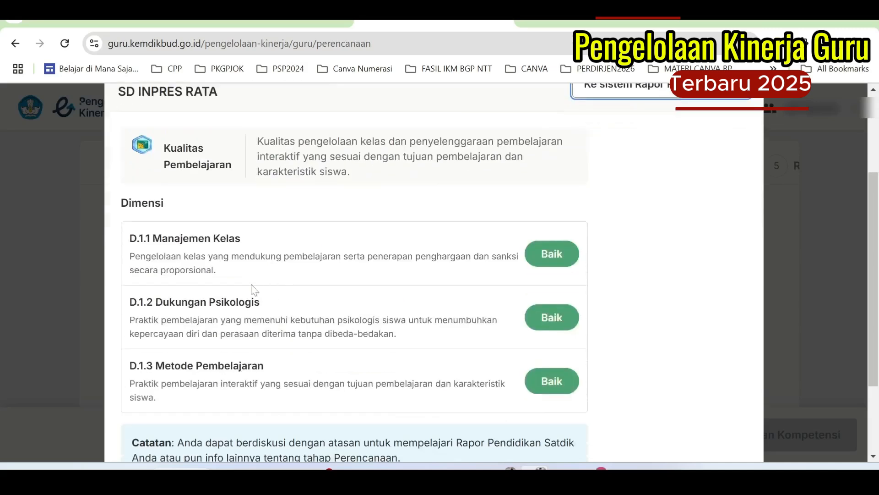
{"action": "scroll", "coordinate": [255, 268], "scroll_direction": "down", "scroll_amount": 3}
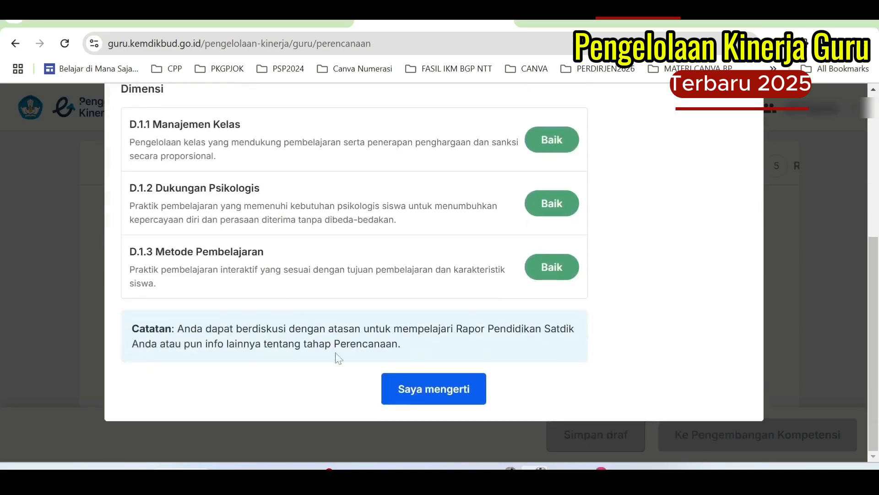
{"action": "left_click", "coordinate": [419, 391]}
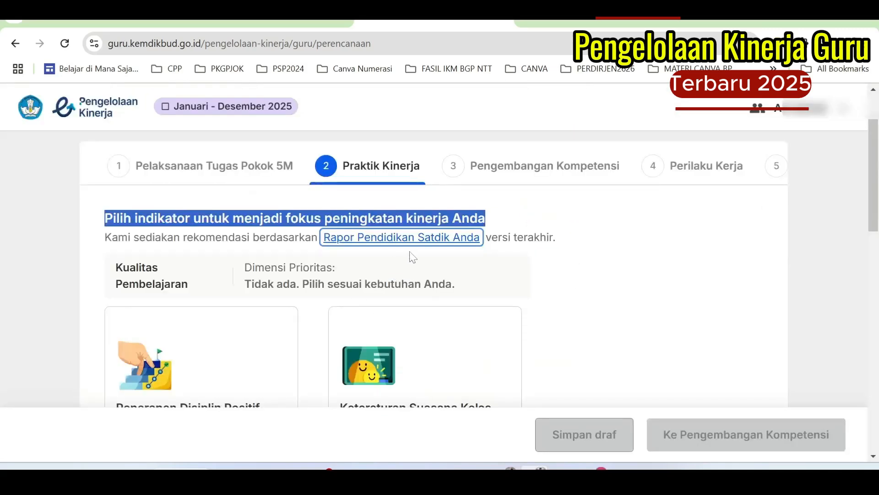
{"action": "left_click", "coordinate": [419, 259]}
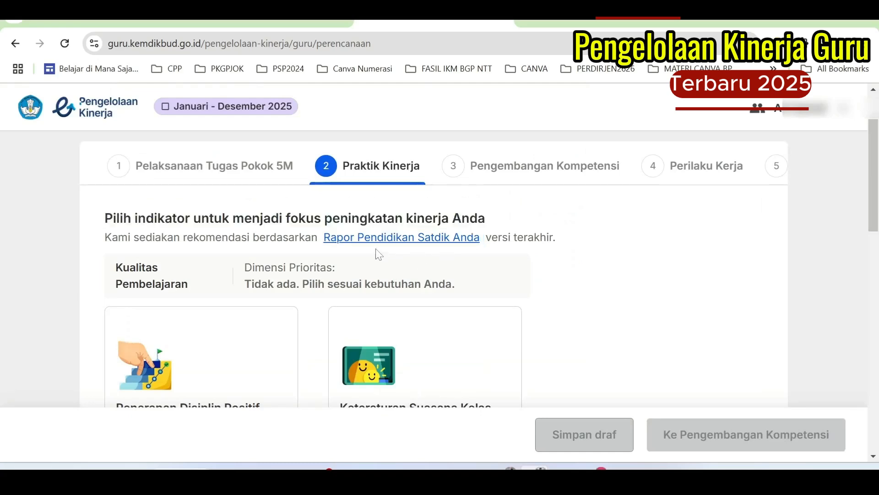
Step: Look through the Praktik Kinerja indicator cards, from Penerapan Disiplin Positif to Instruksi yang Adaptif, and their dimensions
{"action": "scroll", "coordinate": [379, 255], "scroll_direction": "down", "scroll_amount": 2}
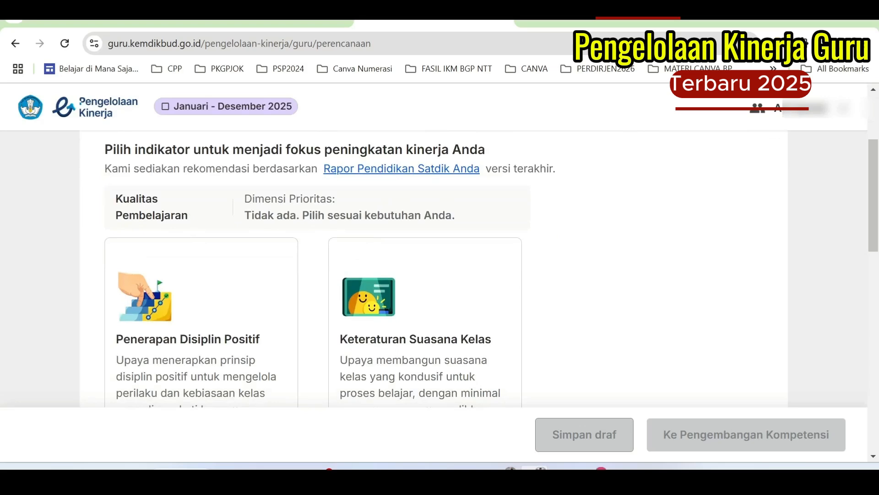
{"action": "scroll", "coordinate": [369, 237], "scroll_direction": "down", "scroll_amount": 5}
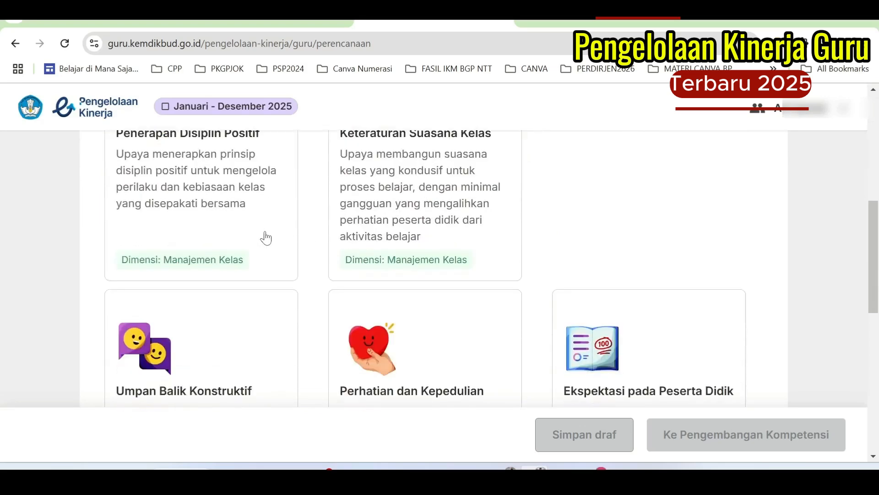
{"action": "scroll", "coordinate": [266, 238], "scroll_direction": "down", "scroll_amount": 3}
{"action": "scroll", "coordinate": [266, 237], "scroll_direction": "down", "scroll_amount": 9}
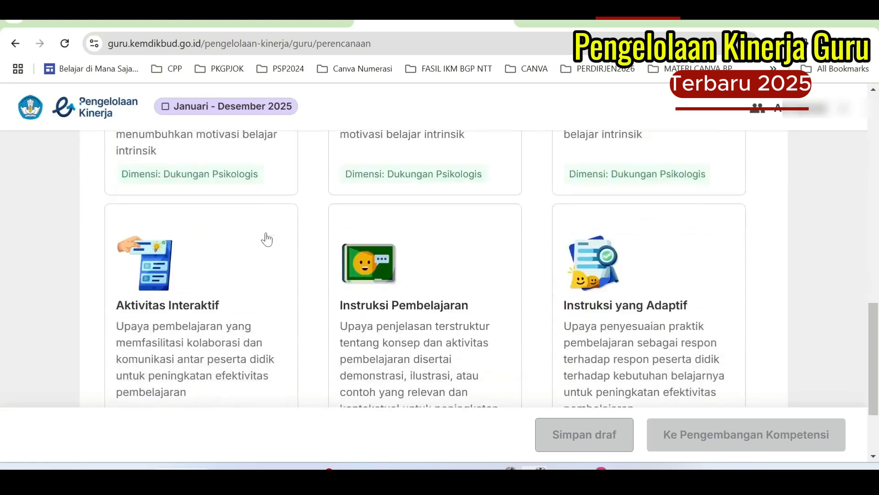
{"action": "scroll", "coordinate": [273, 246], "scroll_direction": "up", "scroll_amount": 12}
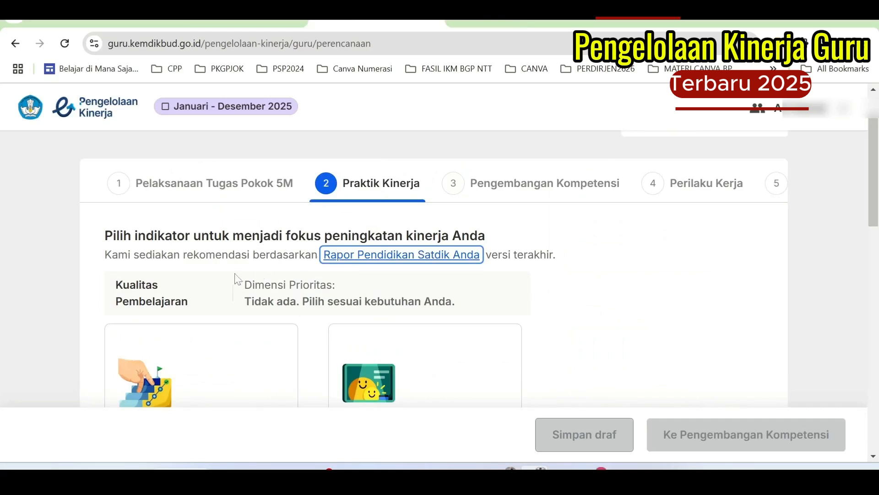
Step: Reopen the school's Rapor Pendidikan from the recommendation note, compare the ratings of its three dimensions, and close it
{"action": "left_click_drag", "start_coordinate": [133, 255], "coordinate": [311, 255]}
{"action": "left_click", "coordinate": [428, 265]}
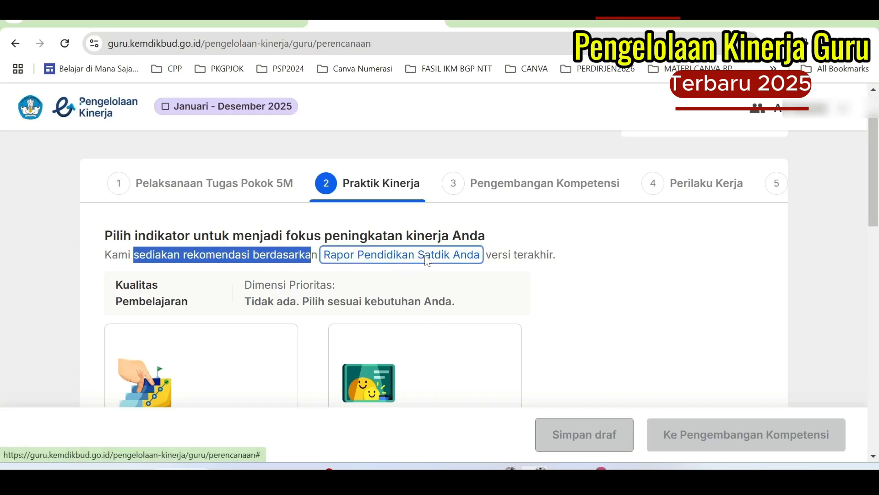
{"action": "scroll", "coordinate": [436, 277], "scroll_direction": "down", "scroll_amount": 3}
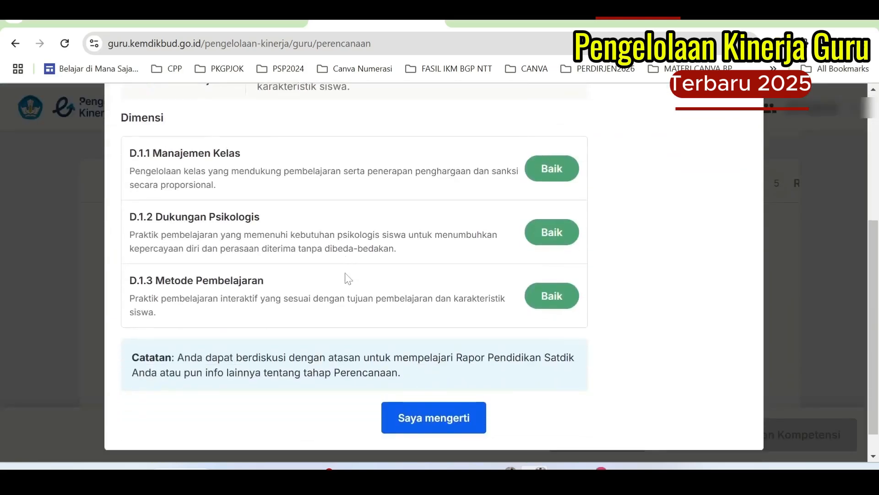
{"action": "scroll", "coordinate": [388, 289], "scroll_direction": "up", "scroll_amount": 7}
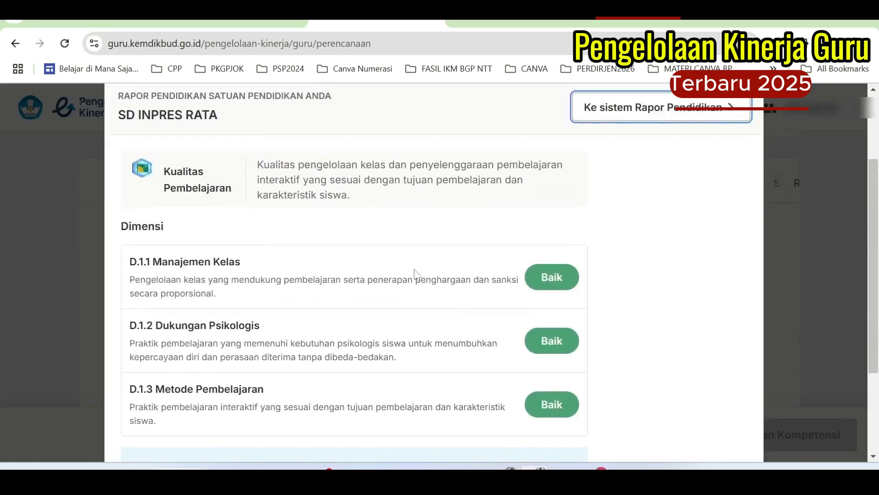
{"action": "scroll", "coordinate": [383, 263], "scroll_direction": "down", "scroll_amount": 3}
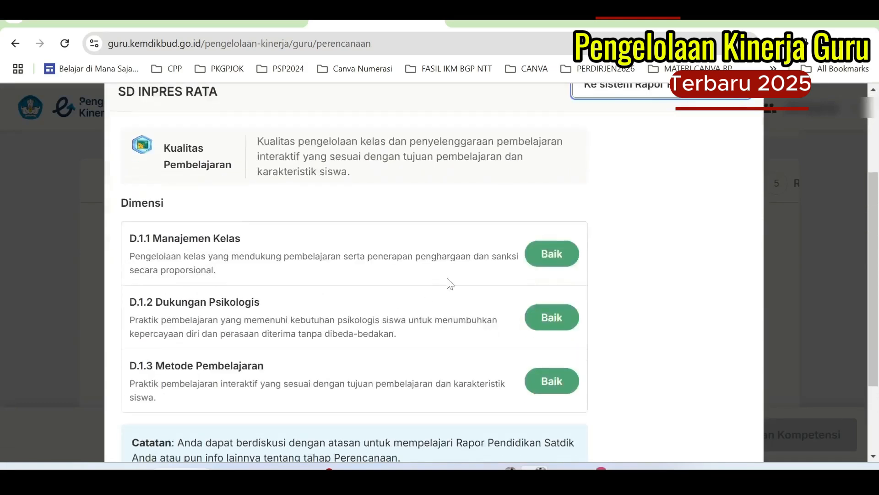
{"action": "scroll", "coordinate": [280, 289], "scroll_direction": "down", "scroll_amount": 2}
{"action": "scroll", "coordinate": [281, 288], "scroll_direction": "up", "scroll_amount": 5}
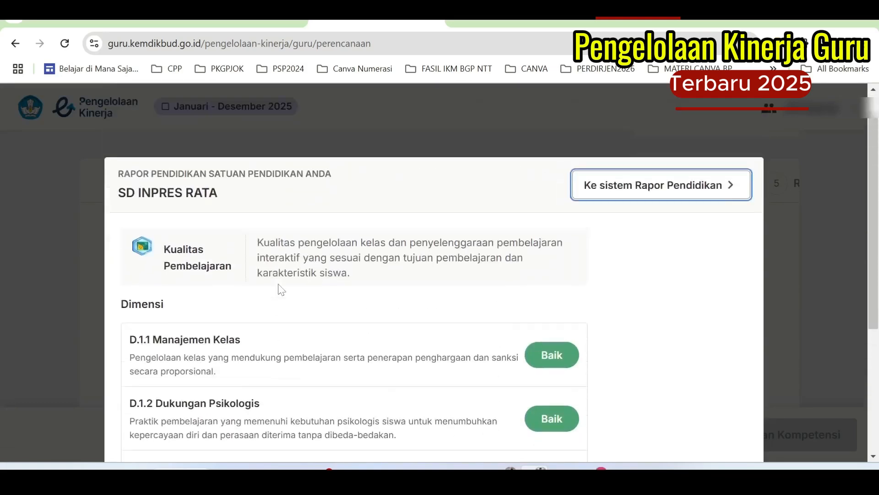
{"action": "scroll", "coordinate": [293, 321], "scroll_direction": "down", "scroll_amount": 3}
{"action": "scroll", "coordinate": [297, 316], "scroll_direction": "up", "scroll_amount": 3}
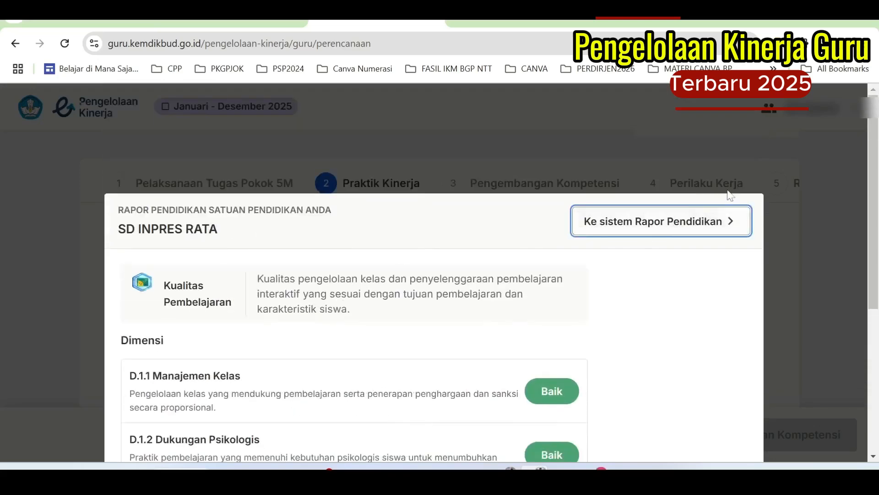
{"action": "left_click", "coordinate": [677, 164]}
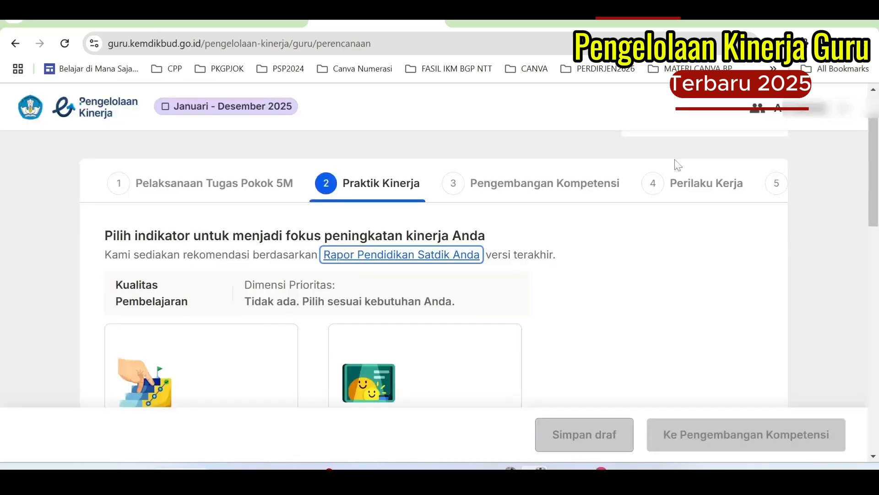
Step: Read the Catatan about discussing the Rapor Pendidikan with the supervisor, acknowledge it, and return to the indicator cards
{"action": "left_click", "coordinate": [418, 261]}
{"action": "scroll", "coordinate": [463, 265], "scroll_direction": "down", "scroll_amount": 5}
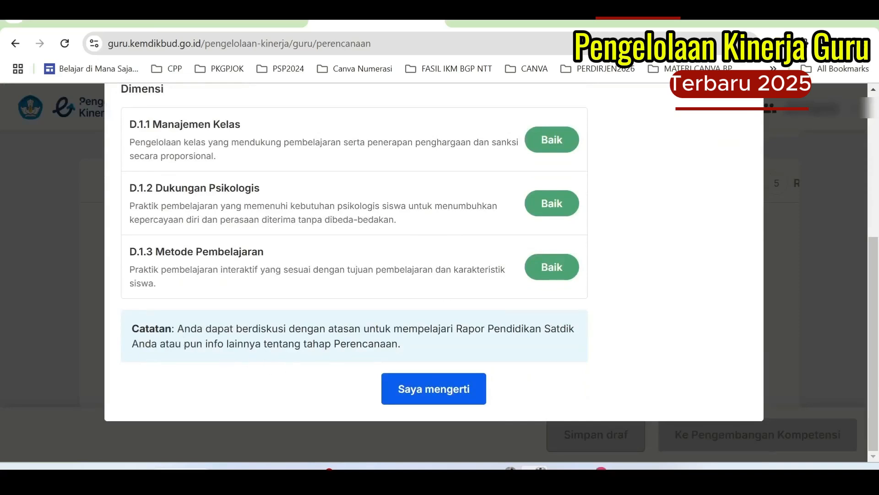
{"action": "left_click_drag", "start_coordinate": [236, 329], "coordinate": [392, 344]}
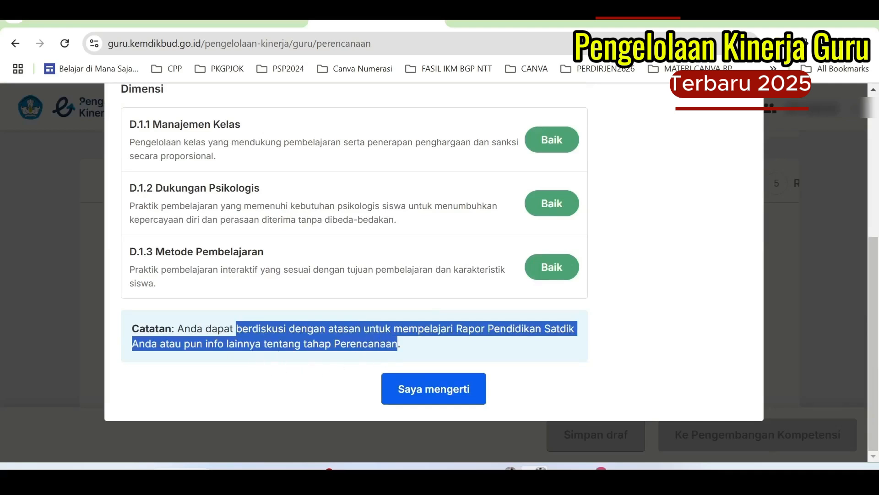
{"action": "left_click", "coordinate": [407, 393]}
{"action": "scroll", "coordinate": [338, 288], "scroll_direction": "down", "scroll_amount": 6}
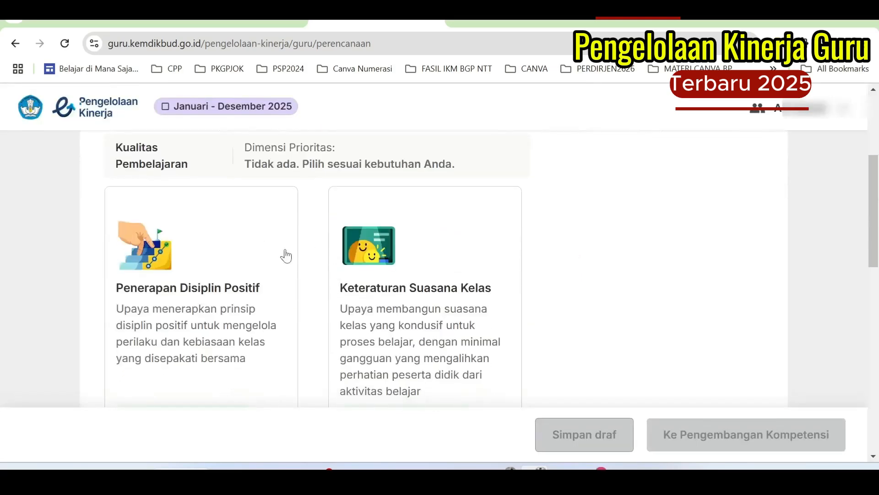
Step: Choose Umpan Balik Konstruktif, under Dukungan Psikologis, as the Praktik Kinerja focus indicator
{"action": "scroll", "coordinate": [301, 250], "scroll_direction": "up", "scroll_amount": 1}
{"action": "scroll", "coordinate": [302, 247], "scroll_direction": "up", "scroll_amount": 2}
{"action": "scroll", "coordinate": [277, 323], "scroll_direction": "up", "scroll_amount": 3}
{"action": "scroll", "coordinate": [277, 318], "scroll_direction": "down", "scroll_amount": 3}
{"action": "scroll", "coordinate": [365, 316], "scroll_direction": "up", "scroll_amount": 2}
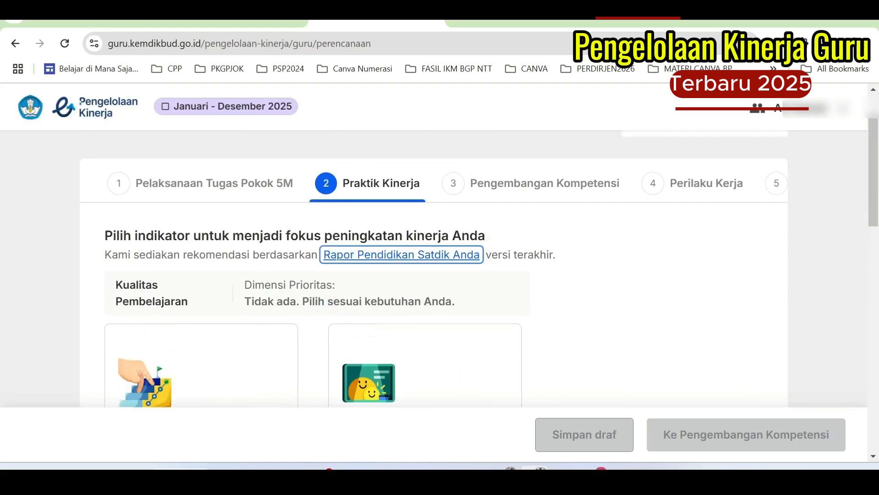
{"action": "scroll", "coordinate": [371, 272], "scroll_direction": "down", "scroll_amount": 6}
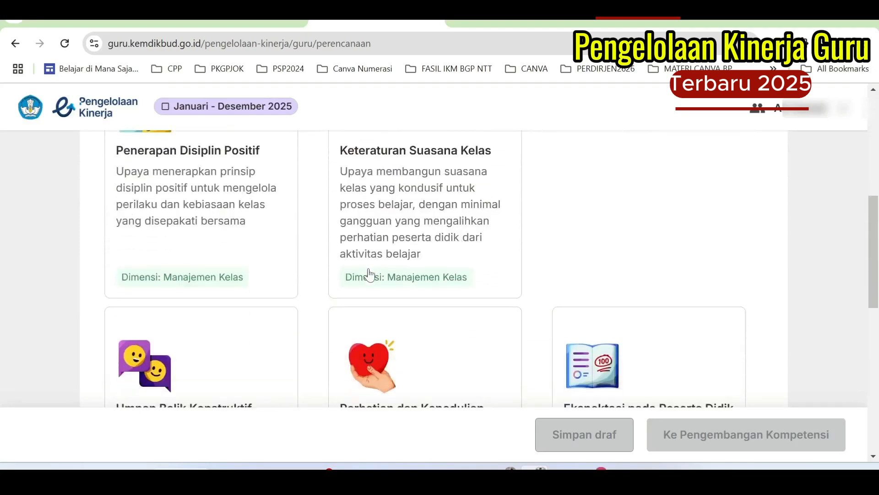
{"action": "scroll", "coordinate": [371, 272], "scroll_direction": "down", "scroll_amount": 6}
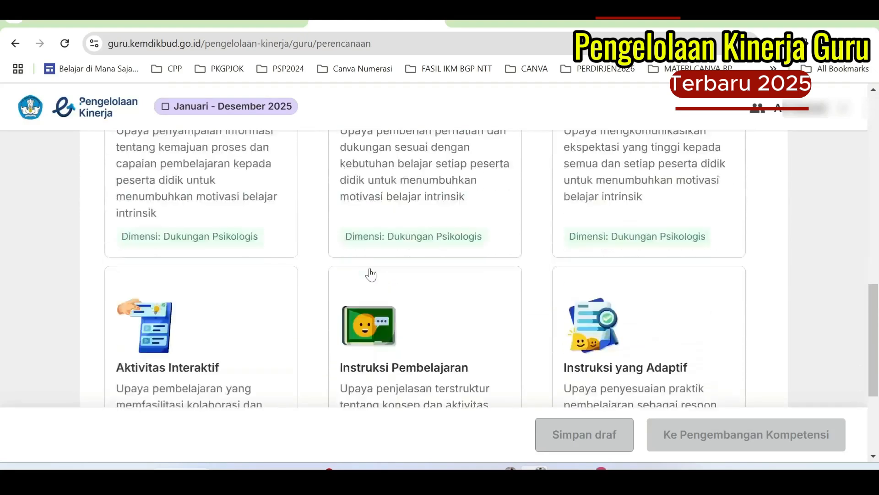
{"action": "scroll", "coordinate": [371, 273], "scroll_direction": "down", "scroll_amount": 2}
{"action": "scroll", "coordinate": [374, 272], "scroll_direction": "up", "scroll_amount": 10}
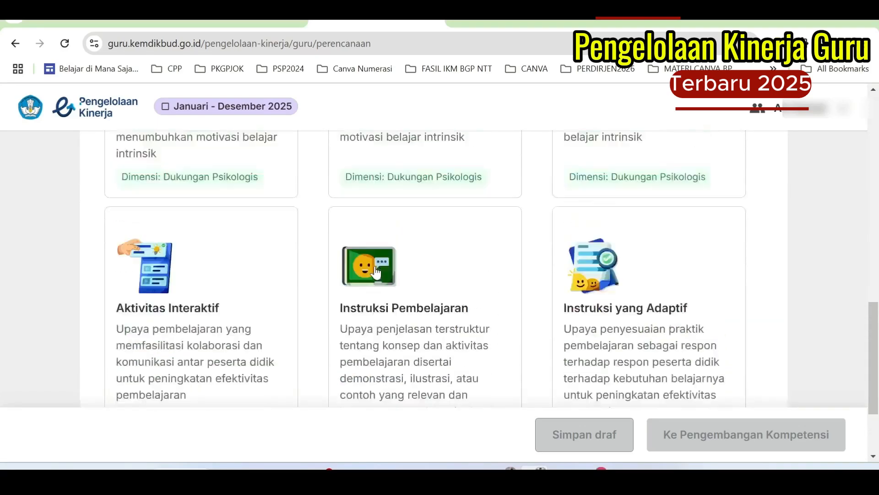
{"action": "scroll", "coordinate": [376, 273], "scroll_direction": "up", "scroll_amount": 5}
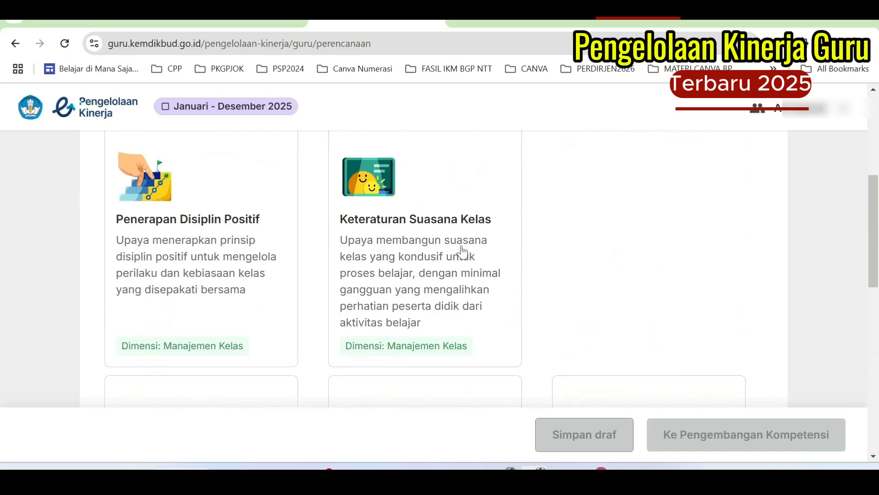
{"action": "scroll", "coordinate": [463, 251], "scroll_direction": "down", "scroll_amount": 5}
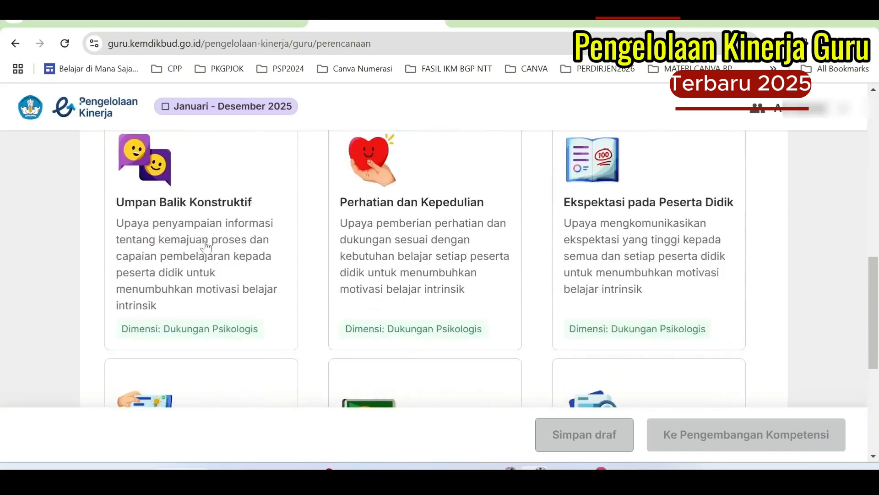
{"action": "left_click", "coordinate": [189, 219]}
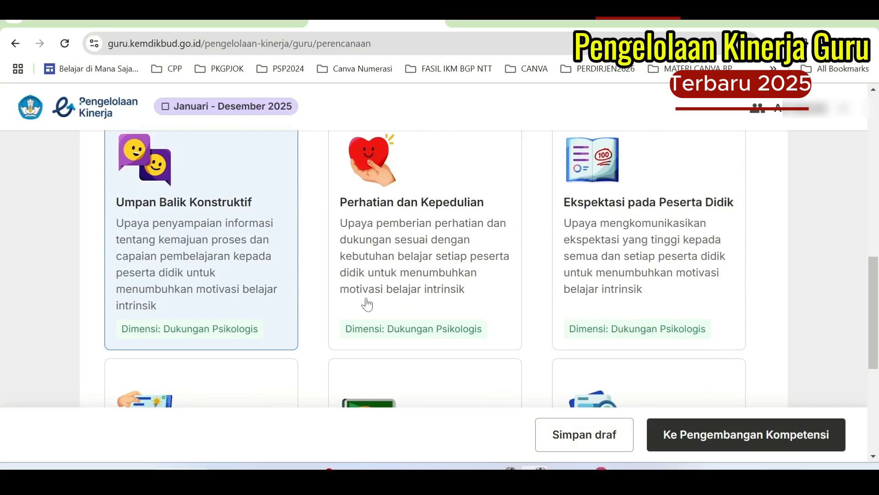
Step: Continue to Pengembangan Kompetensi and read the instruction about discussing improvement activities with the supervisor
{"action": "scroll", "coordinate": [246, 277], "scroll_direction": "up", "scroll_amount": 1}
{"action": "scroll", "coordinate": [246, 277], "scroll_direction": "up", "scroll_amount": 8}
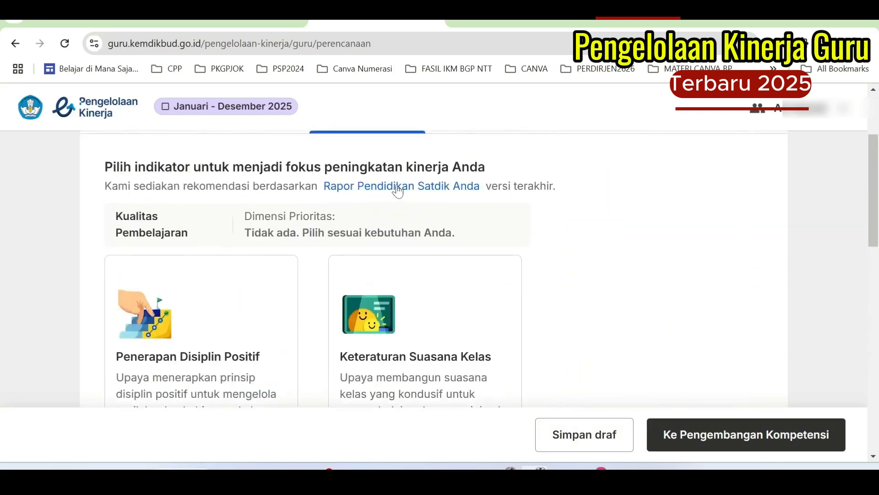
{"action": "scroll", "coordinate": [308, 293], "scroll_direction": "down", "scroll_amount": 9}
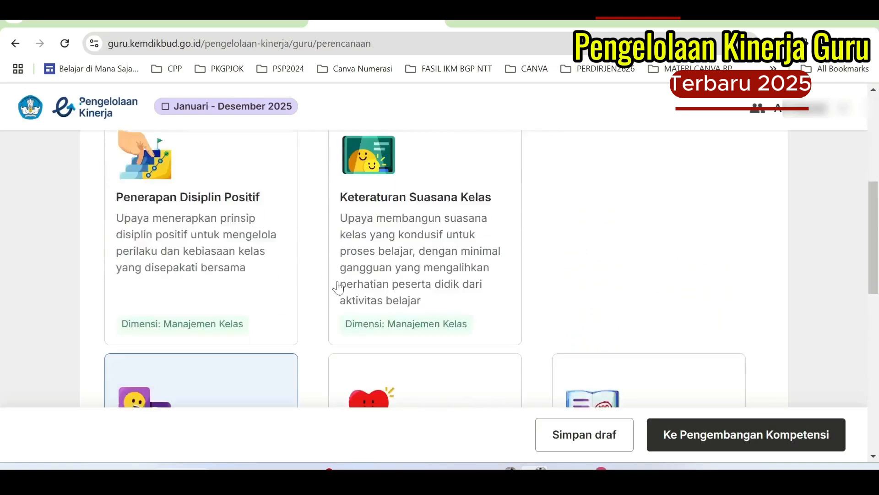
{"action": "scroll", "coordinate": [270, 289], "scroll_direction": "down", "scroll_amount": 5}
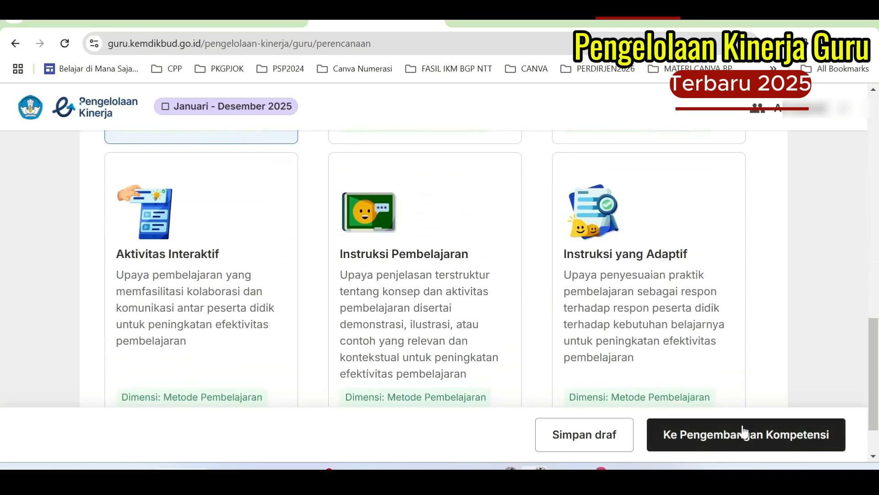
{"action": "left_click", "coordinate": [732, 439]}
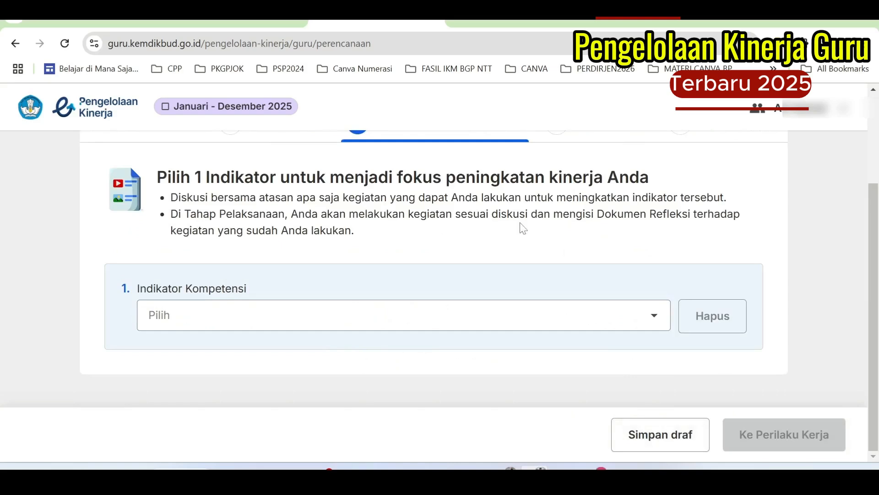
{"action": "scroll", "coordinate": [458, 247], "scroll_direction": "up", "scroll_amount": 3}
{"action": "scroll", "coordinate": [395, 267], "scroll_direction": "down", "scroll_amount": 3}
{"action": "left_click_drag", "start_coordinate": [177, 197], "coordinate": [725, 197]}
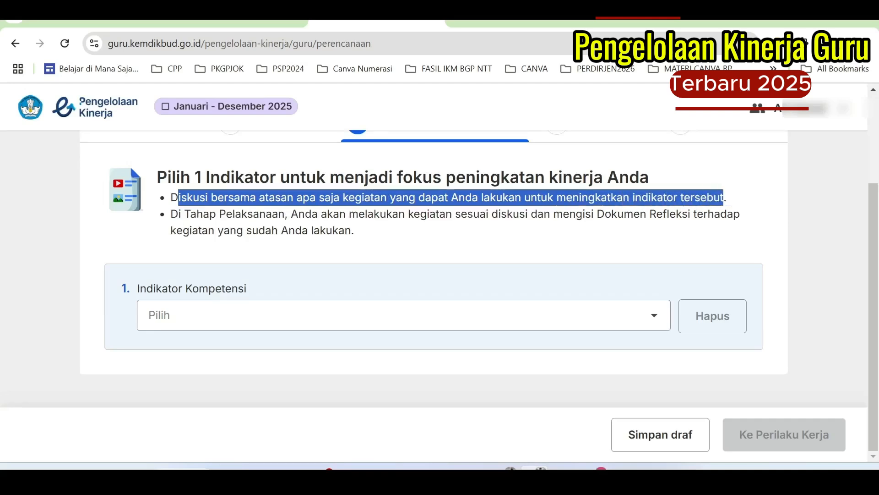
Step: Set the Indikator Kompetensi to the indicator Asesmen, umpan balik, dan pelaporan yang berpusat pada peserta didik
{"action": "left_click", "coordinate": [655, 316]}
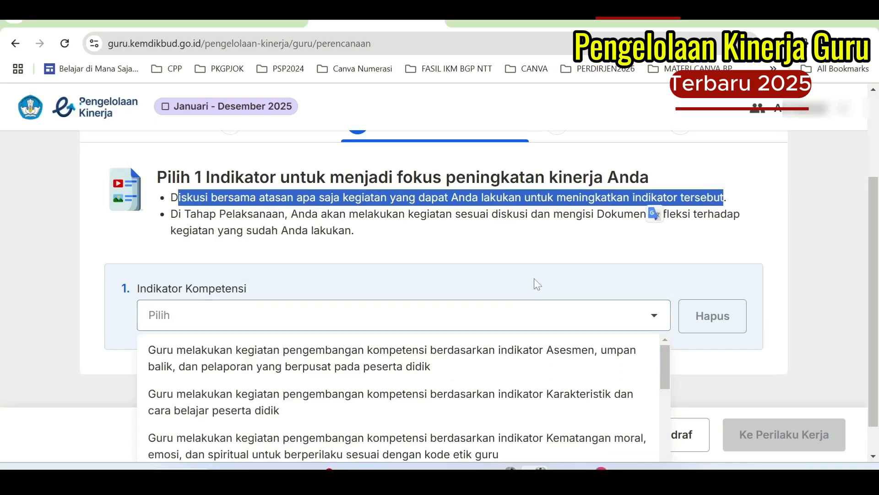
{"action": "scroll", "coordinate": [534, 278], "scroll_direction": "down", "scroll_amount": 1}
{"action": "scroll", "coordinate": [580, 319], "scroll_direction": "down", "scroll_amount": 2}
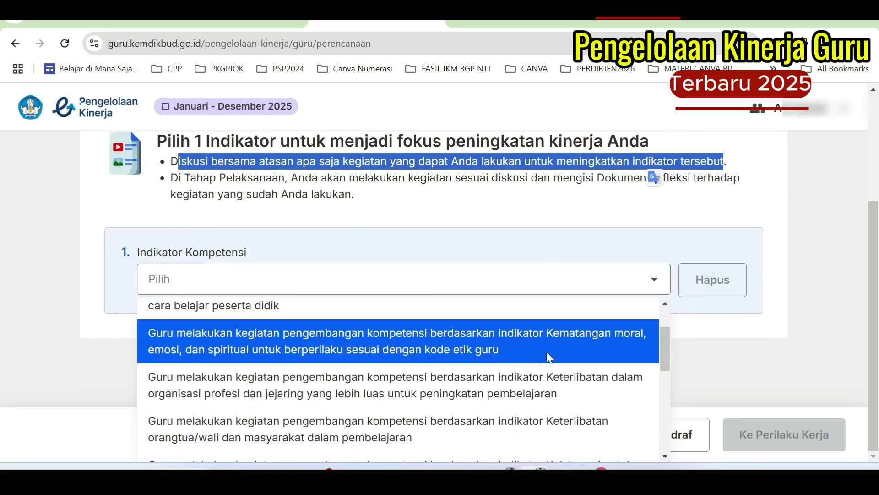
{"action": "scroll", "coordinate": [548, 357], "scroll_direction": "down", "scroll_amount": 5}
{"action": "scroll", "coordinate": [552, 359], "scroll_direction": "down", "scroll_amount": 1}
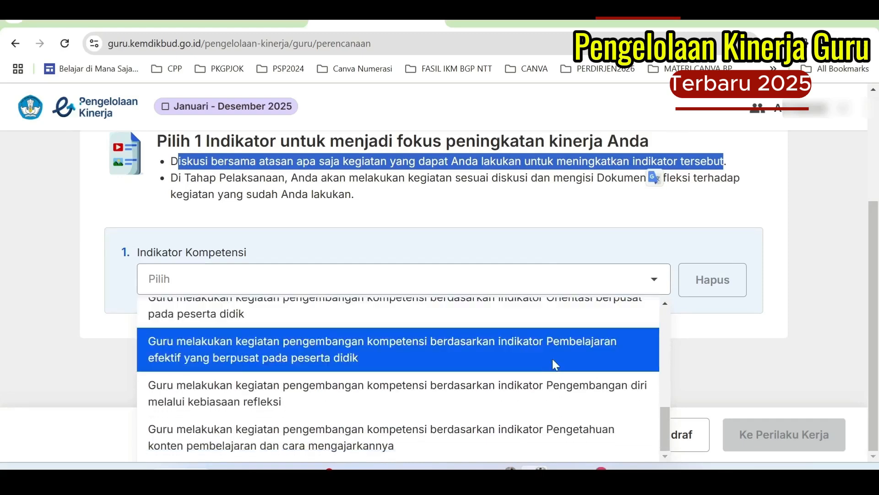
{"action": "scroll", "coordinate": [554, 357], "scroll_direction": "up", "scroll_amount": 6}
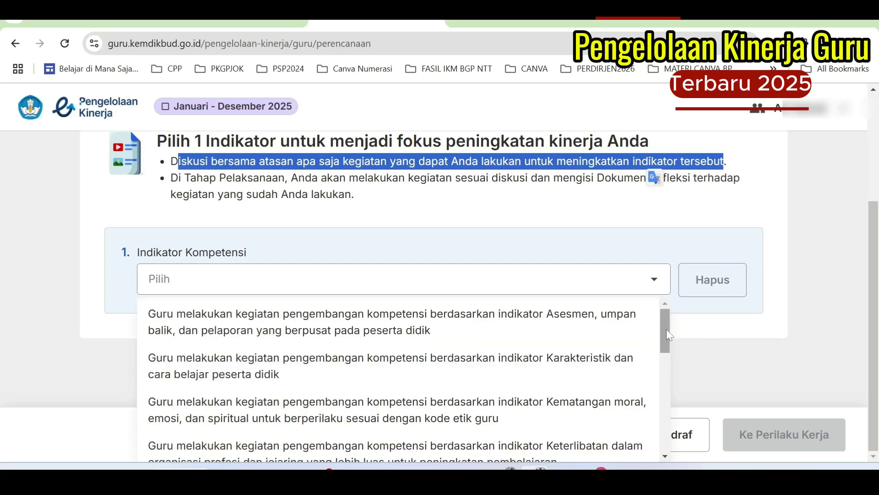
{"action": "left_click_drag", "start_coordinate": [667, 329], "coordinate": [563, 188]}
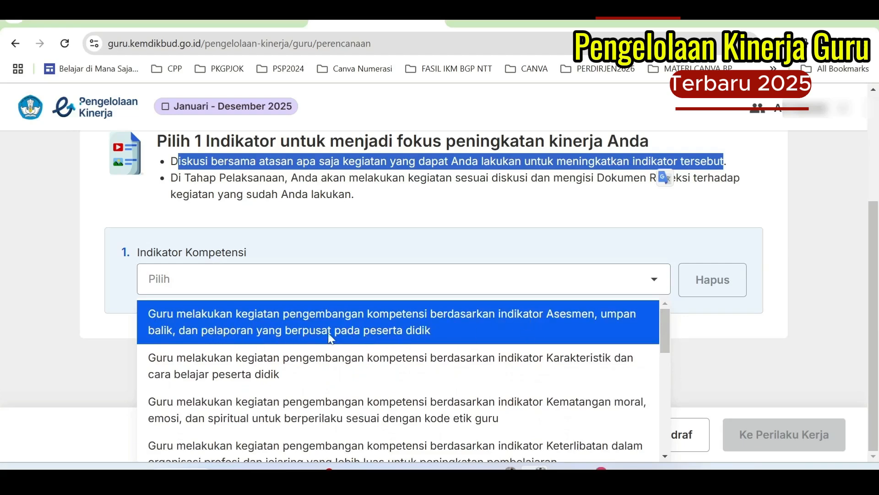
{"action": "left_click", "coordinate": [352, 331]}
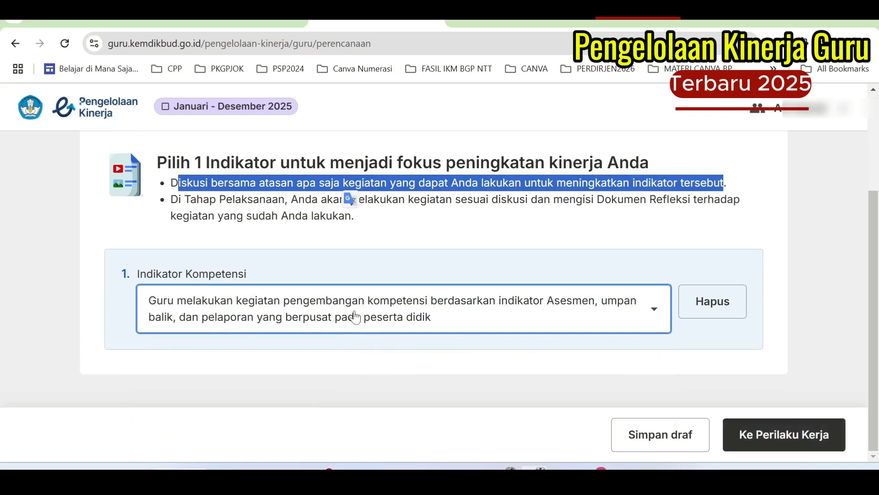
{"action": "left_click", "coordinate": [418, 223]}
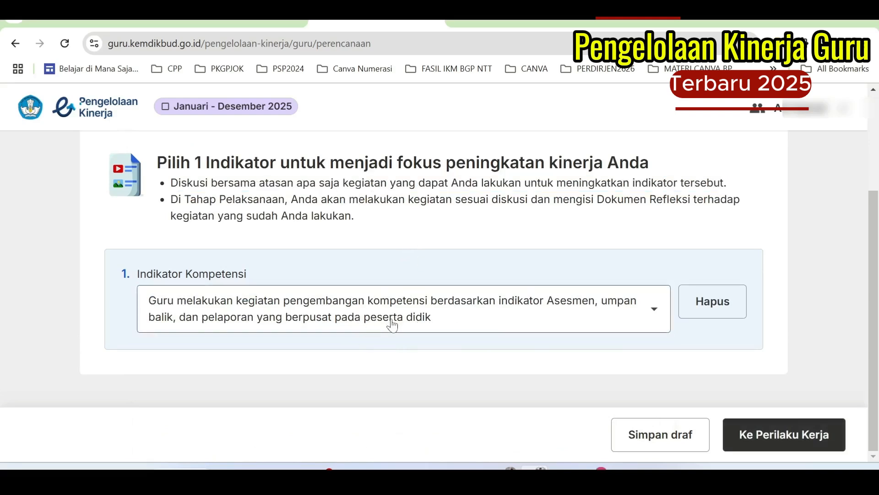
Step: Reread the notes on supervisor discussion and Dokumen Refleksi, and continue to Perilaku Kerja
{"action": "left_click_drag", "start_coordinate": [169, 185], "coordinate": [531, 183]}
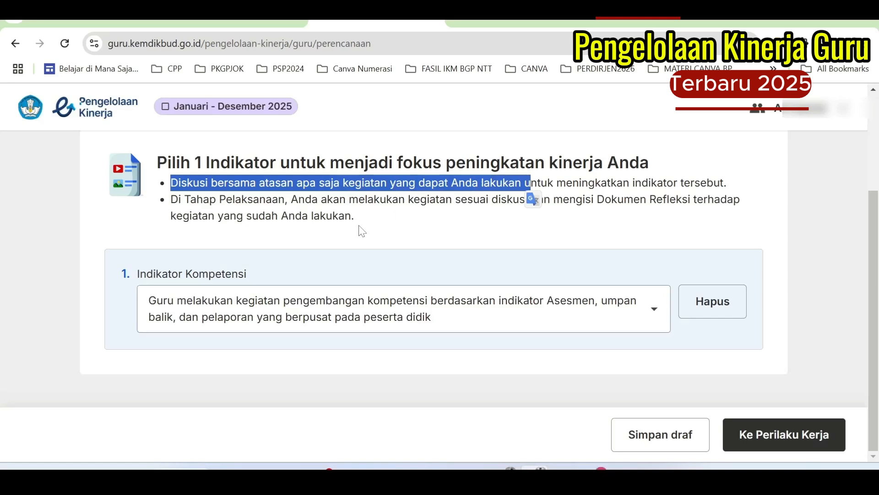
{"action": "left_click", "coordinate": [533, 225]}
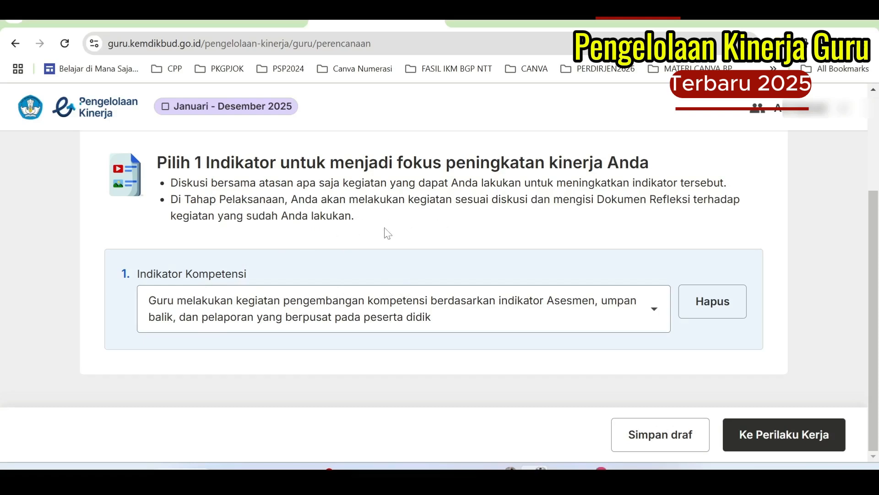
{"action": "scroll", "coordinate": [433, 235], "scroll_direction": "up", "scroll_amount": 3}
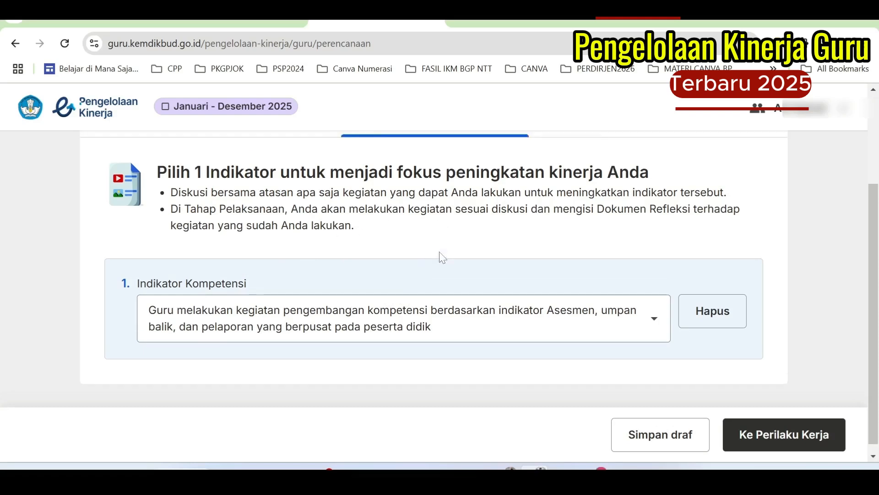
{"action": "scroll", "coordinate": [407, 232], "scroll_direction": "down", "scroll_amount": 3}
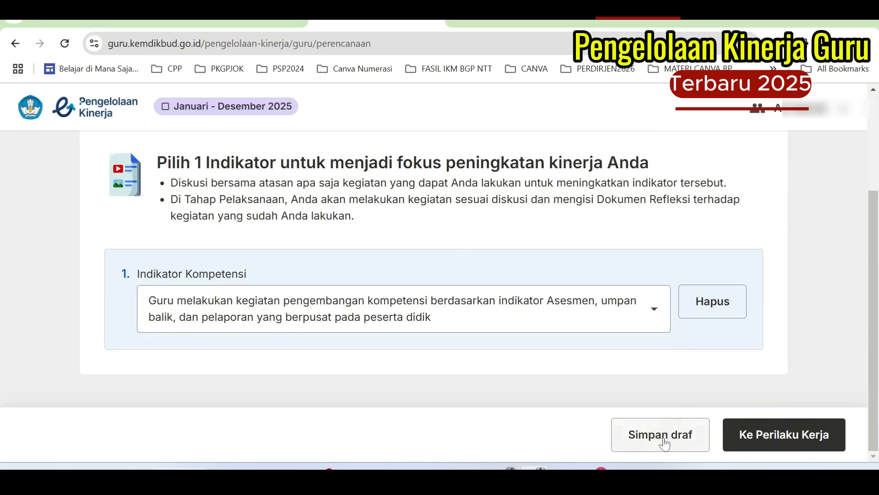
{"action": "left_click", "coordinate": [771, 443]}
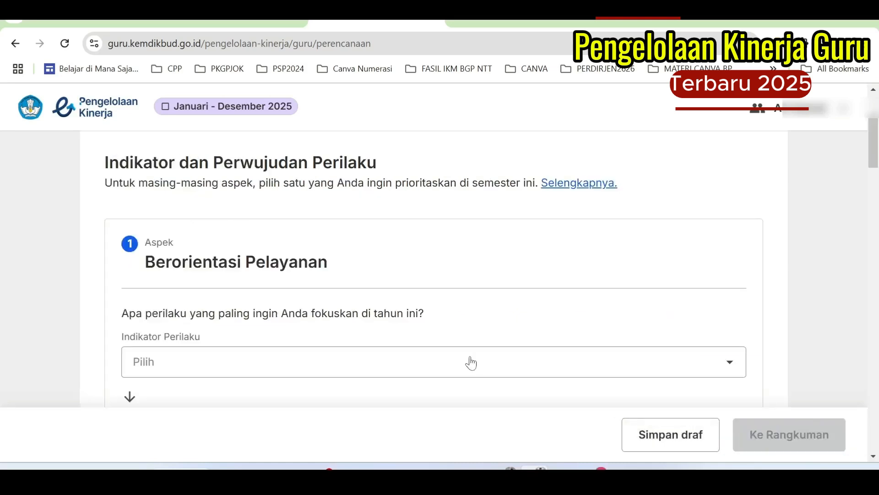
Step: For Berorientasi Pelayanan, choose the indicator "Memahami kebutuhan peserta didik dan berusaha memenuhinya" with Perwujudan Perilaku "Memenuhi kebutuhan peserta didik secara responsif"
{"action": "scroll", "coordinate": [339, 286], "scroll_direction": "down", "scroll_amount": 2}
{"action": "scroll", "coordinate": [339, 287], "scroll_direction": "up", "scroll_amount": 2}
{"action": "scroll", "coordinate": [339, 287], "scroll_direction": "down", "scroll_amount": 3}
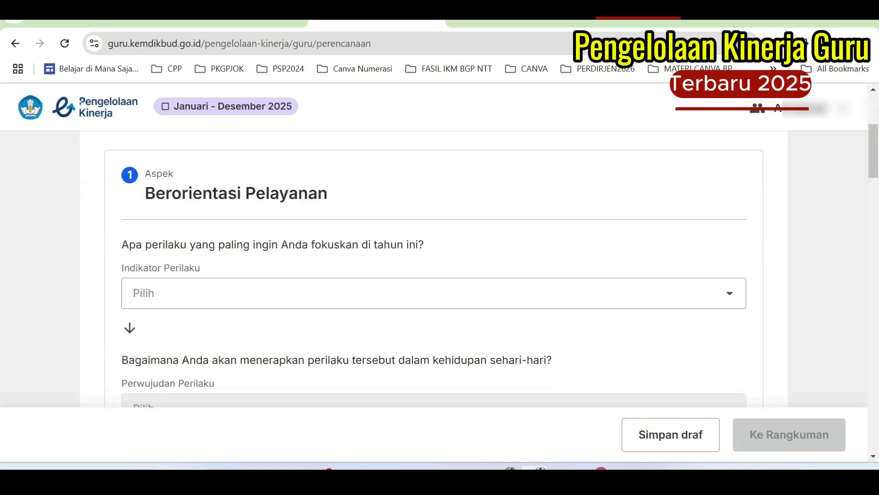
{"action": "scroll", "coordinate": [338, 257], "scroll_direction": "down", "scroll_amount": 1}
{"action": "left_click", "coordinate": [727, 232]}
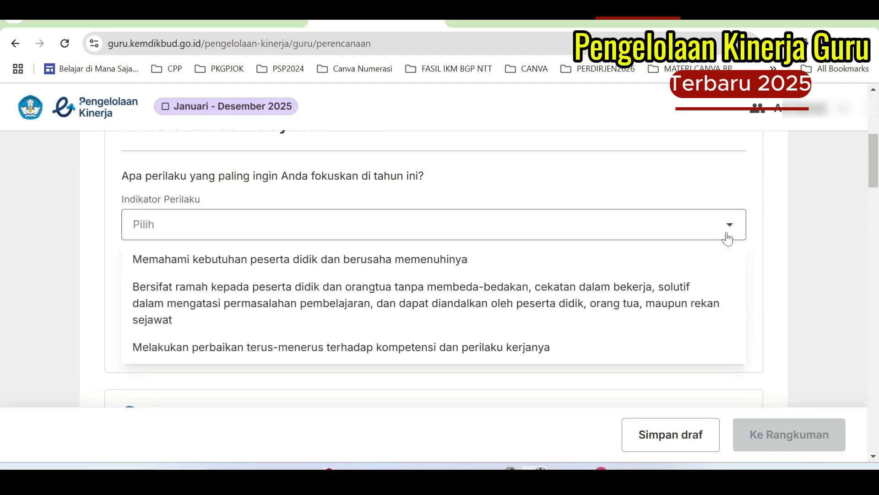
{"action": "left_click", "coordinate": [392, 270]}
{"action": "scroll", "coordinate": [437, 226], "scroll_direction": "down", "scroll_amount": 2}
{"action": "left_click", "coordinate": [504, 271]}
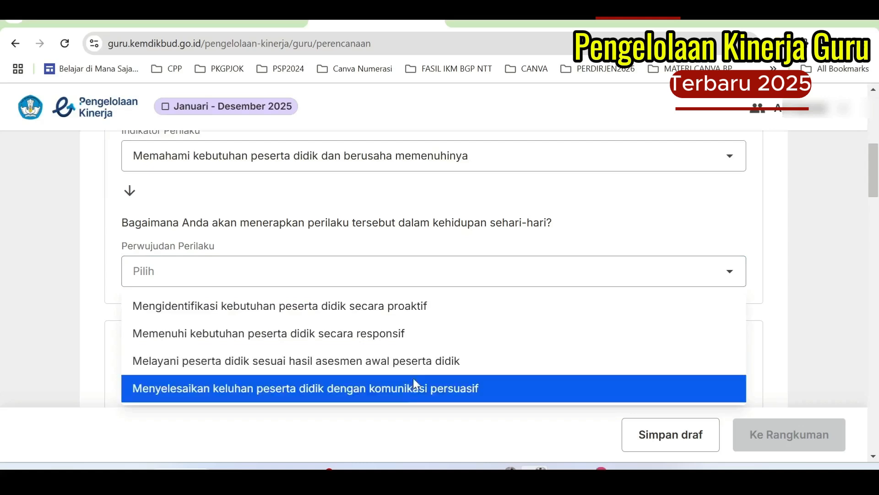
{"action": "left_click", "coordinate": [384, 344]}
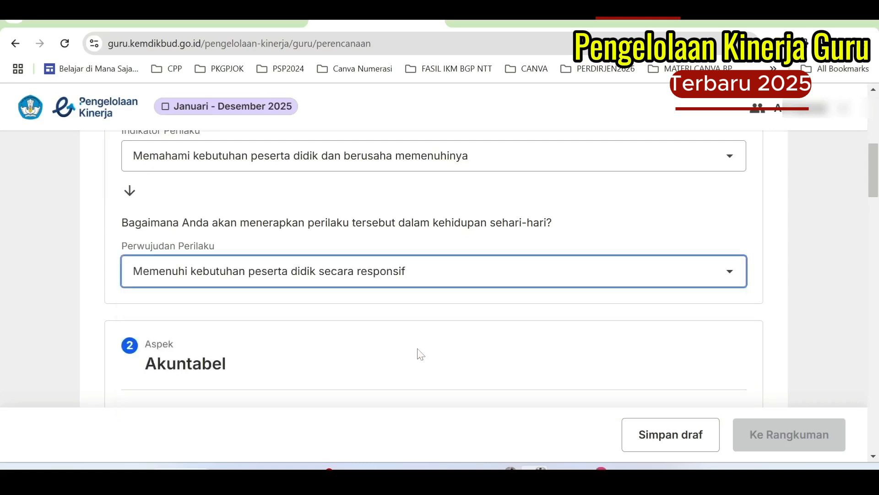
Step: For Akuntabel, choose "Melaksanakan tugas dengan jujur, bertanggung jawab, cermat, disiplin, dan berintegritas tinggi" and "Bertanggung jawab atas hasil kerja yang dilakukan dan bersedia dievaluasi"
{"action": "scroll", "coordinate": [497, 320], "scroll_direction": "down", "scroll_amount": 5}
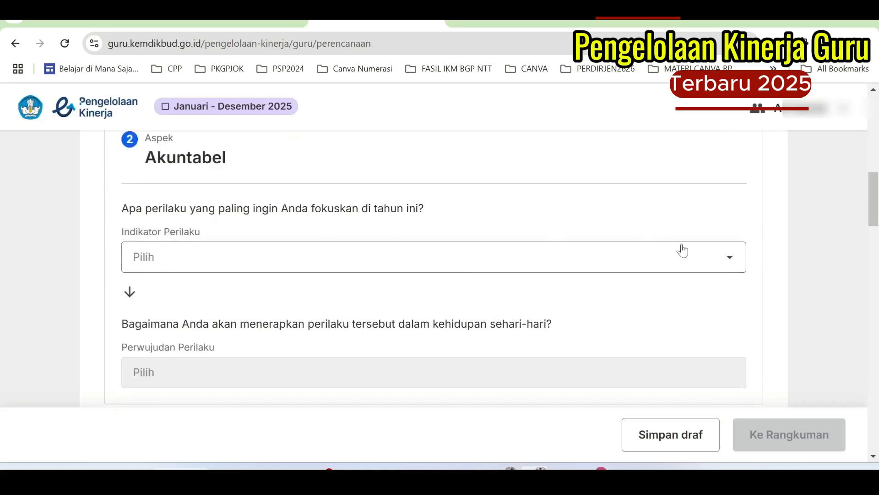
{"action": "left_click", "coordinate": [727, 258]}
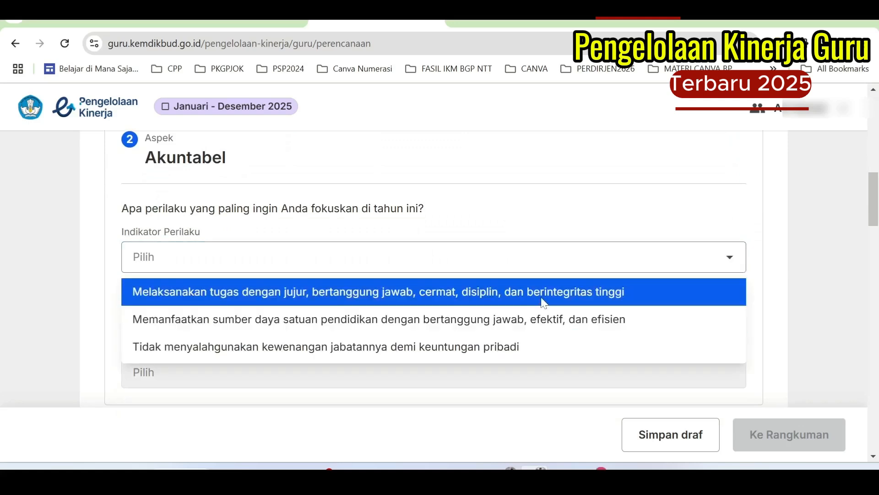
{"action": "left_click", "coordinate": [544, 303]}
{"action": "scroll", "coordinate": [526, 296], "scroll_direction": "down", "scroll_amount": 3}
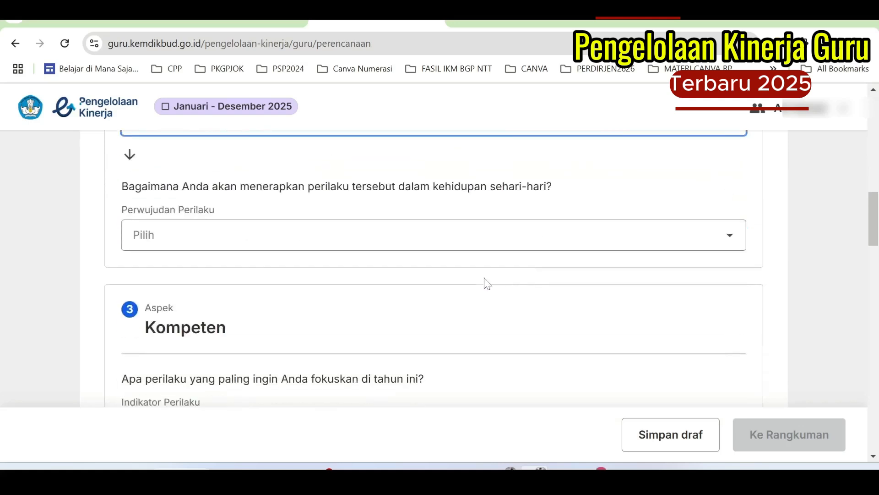
{"action": "left_click", "coordinate": [536, 245]}
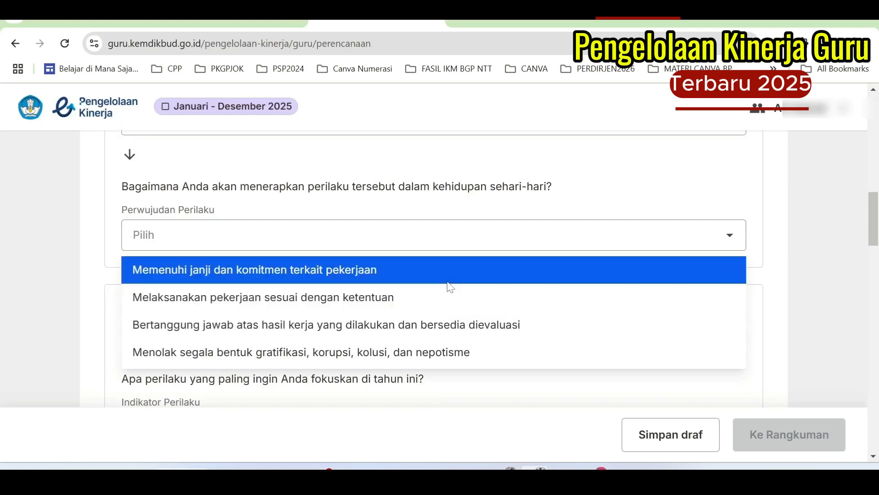
{"action": "left_click", "coordinate": [465, 326]}
Step: For aspect 3, choose "Menunjukkan penguasaan kompetensi yang memadai dalam melakukan kinerja" and "Berdiskusi dengan rekan kerja, atasan, peserta didik, dan masyarakat atau dunia kerja untuk mencari solusi"
{"action": "scroll", "coordinate": [618, 298], "scroll_direction": "down", "scroll_amount": 6}
{"action": "scroll", "coordinate": [620, 297], "scroll_direction": "up", "scroll_amount": 2}
{"action": "scroll", "coordinate": [619, 297], "scroll_direction": "down", "scroll_amount": 2}
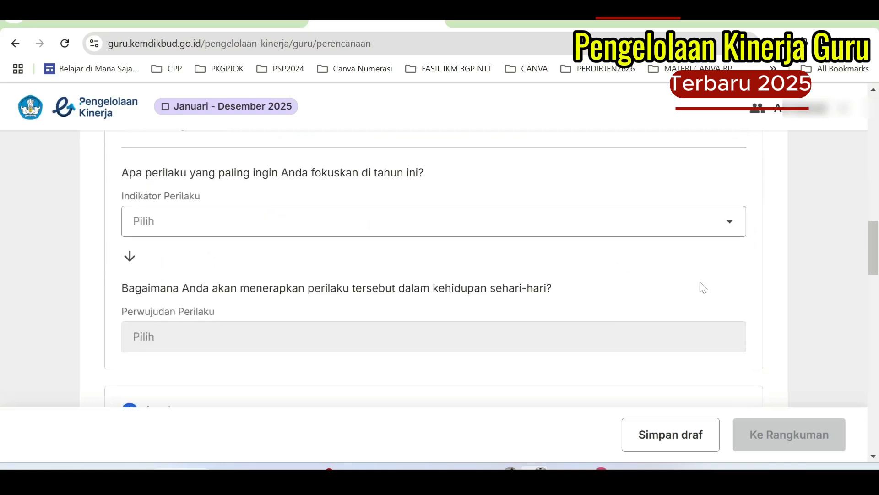
{"action": "left_click", "coordinate": [734, 232]}
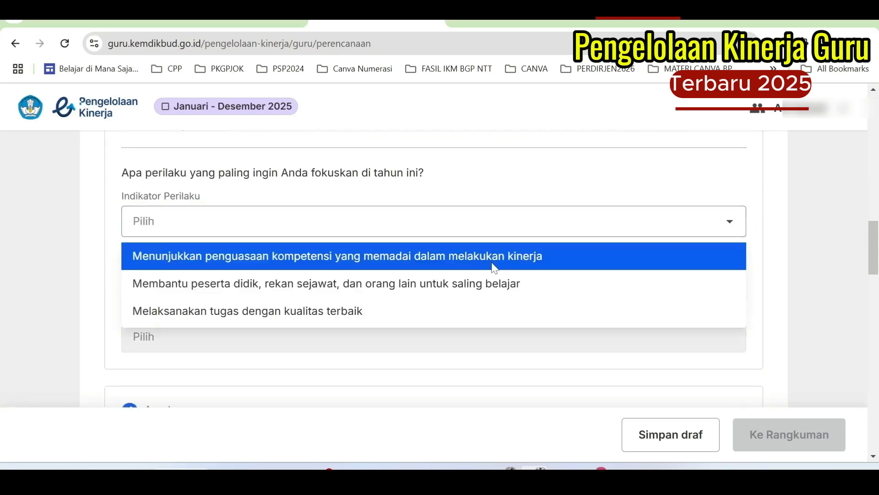
{"action": "left_click", "coordinate": [494, 267]}
{"action": "scroll", "coordinate": [545, 282], "scroll_direction": "down", "scroll_amount": 3}
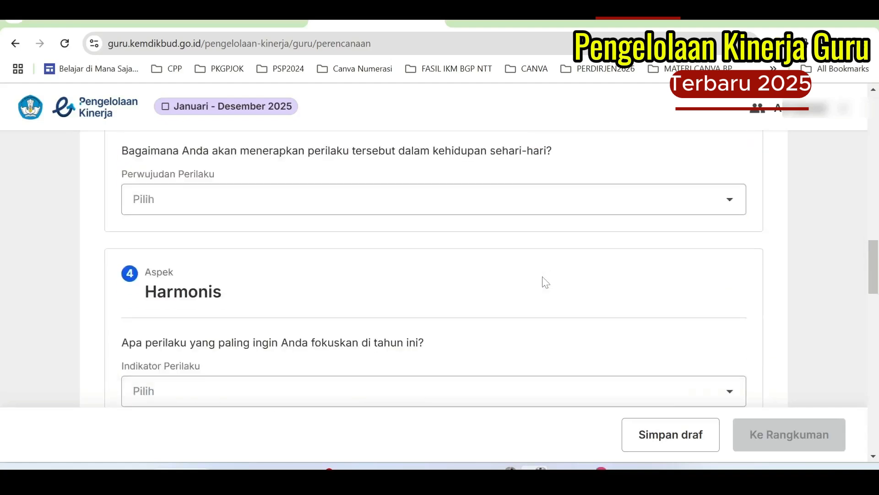
{"action": "left_click", "coordinate": [724, 203]}
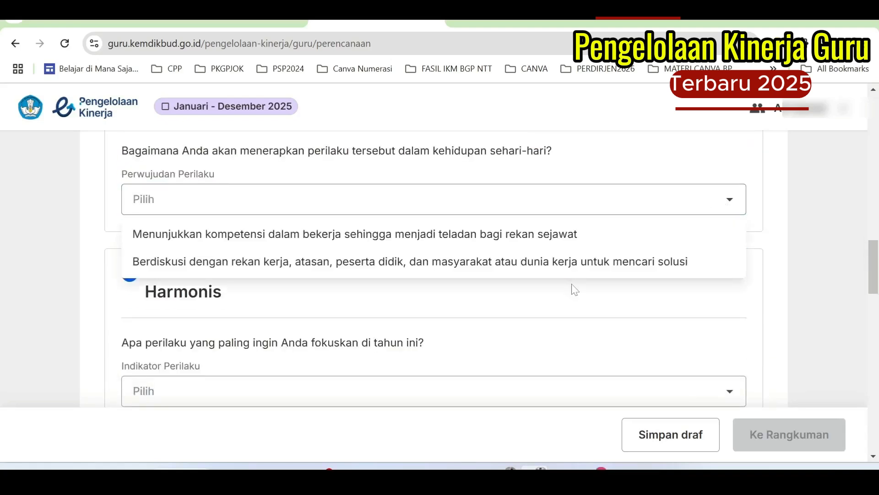
{"action": "left_click", "coordinate": [600, 262]}
Step: For Harmonis, choose the indicator "Memberikan pertolongan bagi warga satuan pendidikan yang memerlukan" with Perwujudan Perilaku "Menawarkan solusi kepada warga satuan pendidikan dengan responsif"
{"action": "scroll", "coordinate": [604, 287], "scroll_direction": "down", "scroll_amount": 2}
{"action": "scroll", "coordinate": [608, 290], "scroll_direction": "down", "scroll_amount": 3}
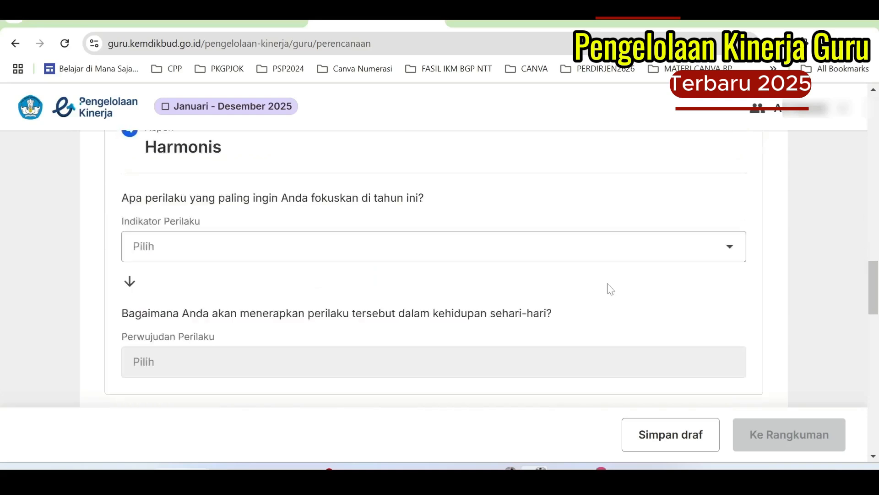
{"action": "left_click", "coordinate": [691, 194]}
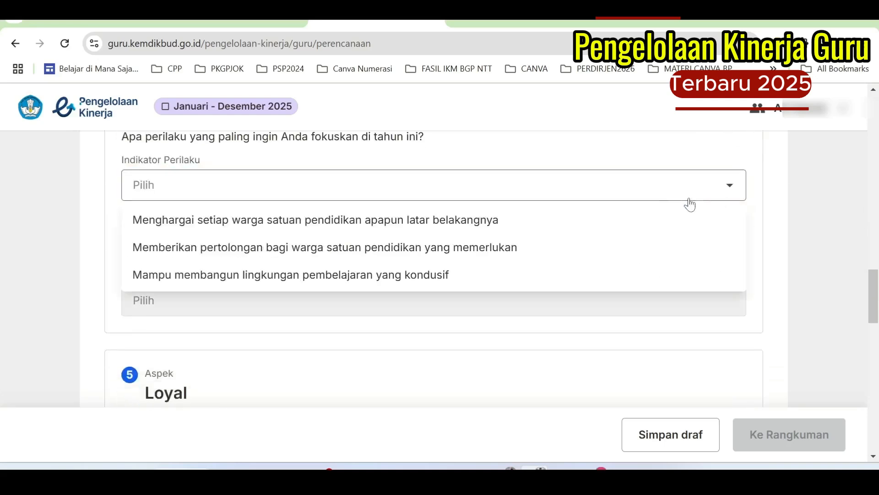
{"action": "left_click", "coordinate": [504, 248]}
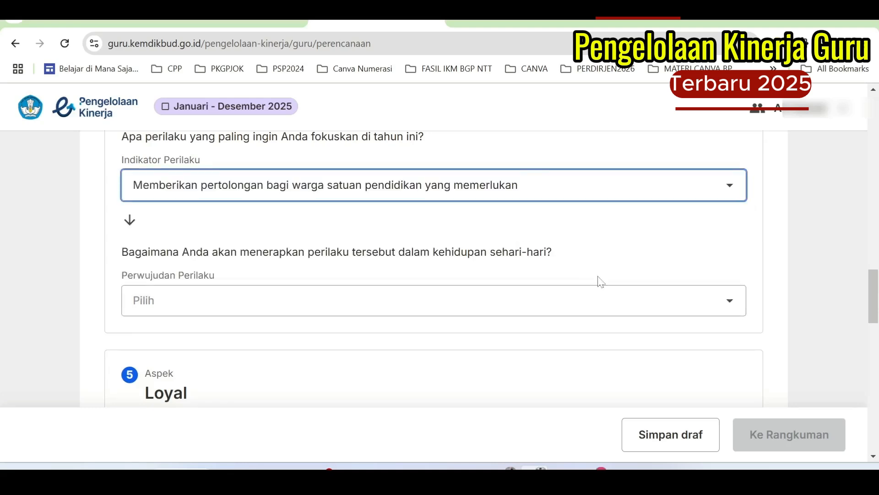
{"action": "left_click", "coordinate": [741, 313]}
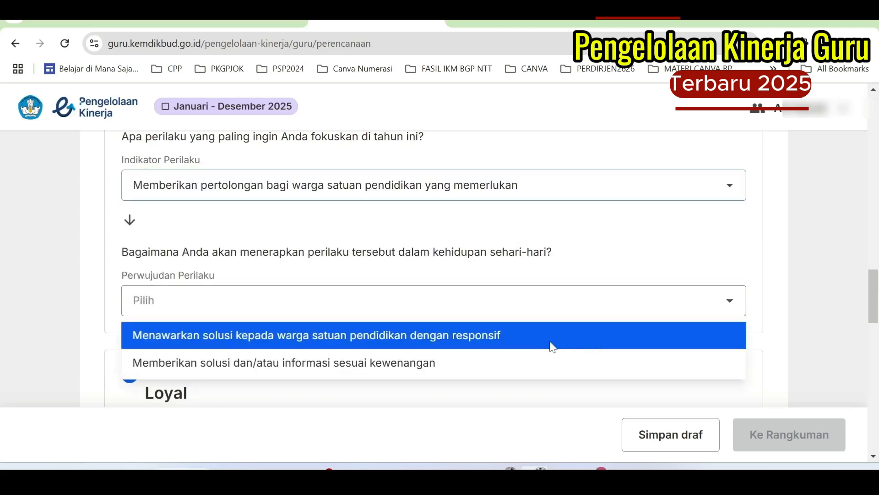
{"action": "left_click", "coordinate": [510, 335]}
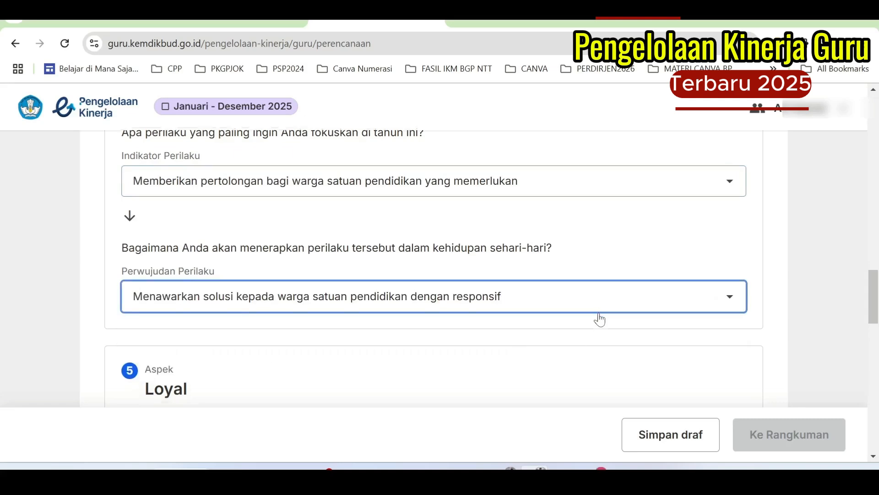
Step: For Loyal, choose "Menjaga nama baik satuan pendidikan, sesama guru, dan peserta didik dimanapun berada" and "Menyebarkan informasi positif tentang transformasi pembelajaran"
{"action": "scroll", "coordinate": [598, 320], "scroll_direction": "down", "scroll_amount": 3}
{"action": "left_click", "coordinate": [717, 298]}
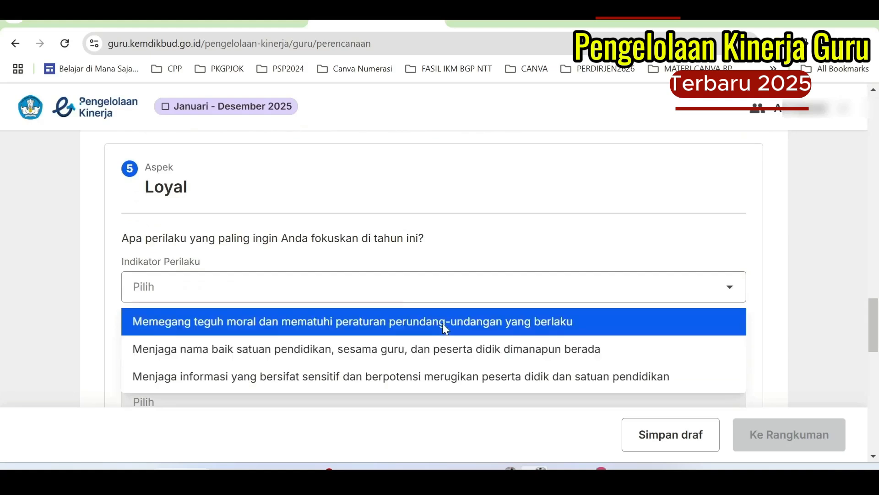
{"action": "left_click", "coordinate": [435, 348]}
{"action": "scroll", "coordinate": [506, 298], "scroll_direction": "down", "scroll_amount": 2}
{"action": "scroll", "coordinate": [505, 298], "scroll_direction": "down", "scroll_amount": 2}
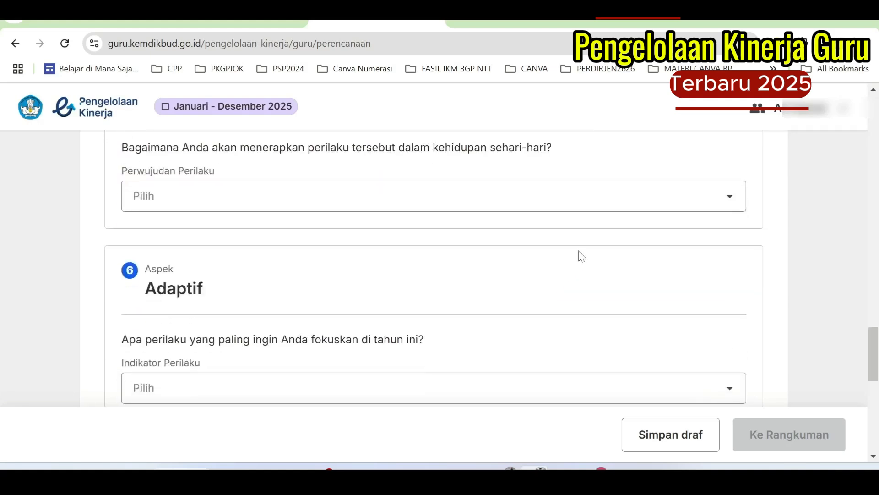
{"action": "left_click", "coordinate": [721, 202]}
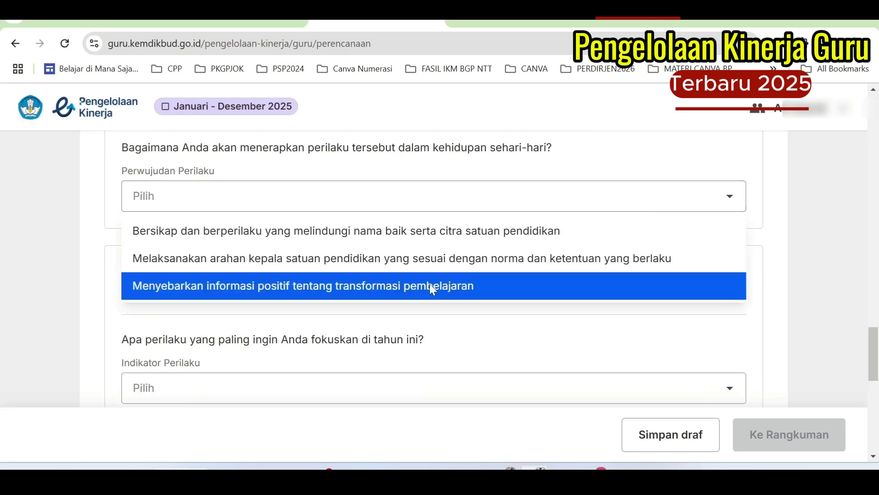
{"action": "left_click", "coordinate": [476, 288]}
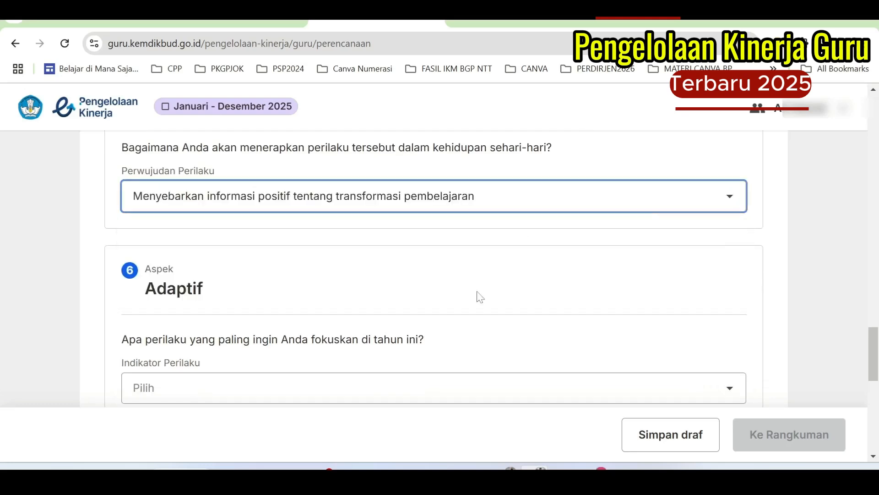
Step: For Adaptif, choose "Terus berinovasi dan mengembangkan kreativitas untuk memajukan satuan pendidikan" and "Memanfaatkan teknologi informasi untuk mendukung pekerjaan"
{"action": "scroll", "coordinate": [585, 298], "scroll_direction": "down", "scroll_amount": 3}
{"action": "left_click", "coordinate": [718, 253]}
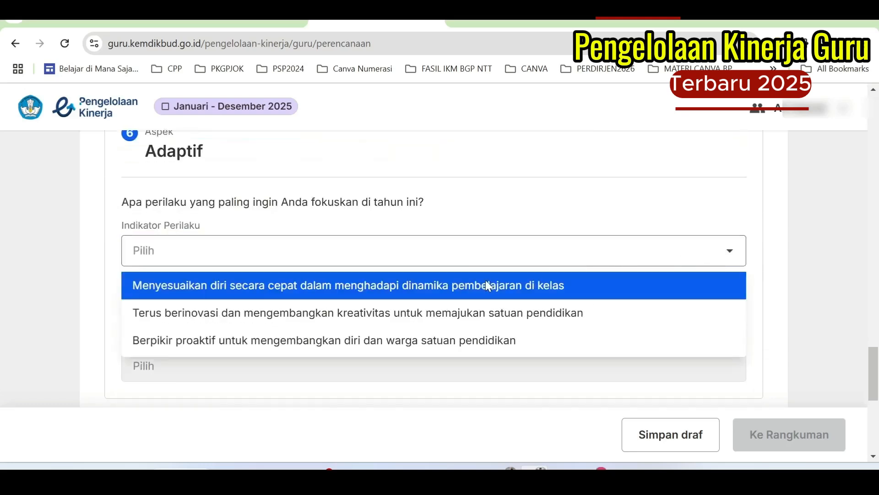
{"action": "left_click", "coordinate": [456, 315]}
{"action": "scroll", "coordinate": [656, 356], "scroll_direction": "down", "scroll_amount": 3}
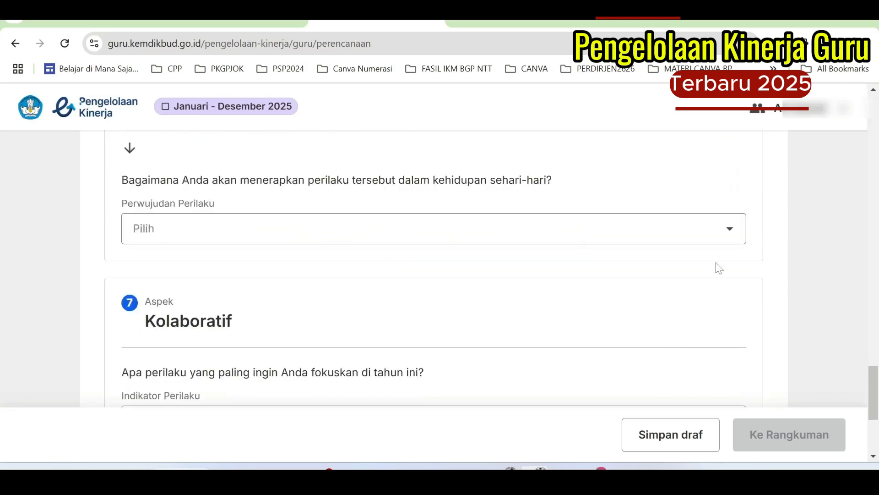
{"action": "left_click", "coordinate": [728, 230]}
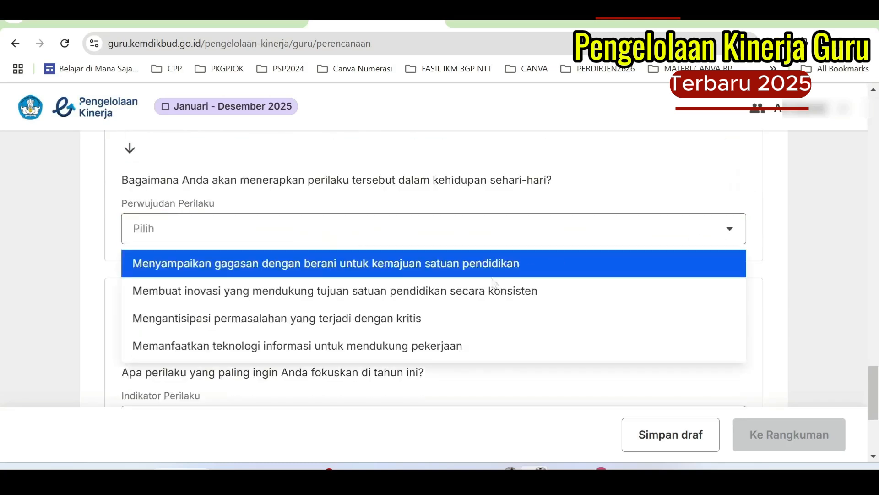
{"action": "left_click", "coordinate": [432, 344]}
Step: For Kolaboratif, choose "Memberi kesempatan kepada warga satuan pendidikan dan masyarakat atau duni usaha untuk berkontribusi bagi tujuan pembelajaran yang berpusat pada peserta didik"
{"action": "scroll", "coordinate": [628, 314], "scroll_direction": "down", "scroll_amount": 3}
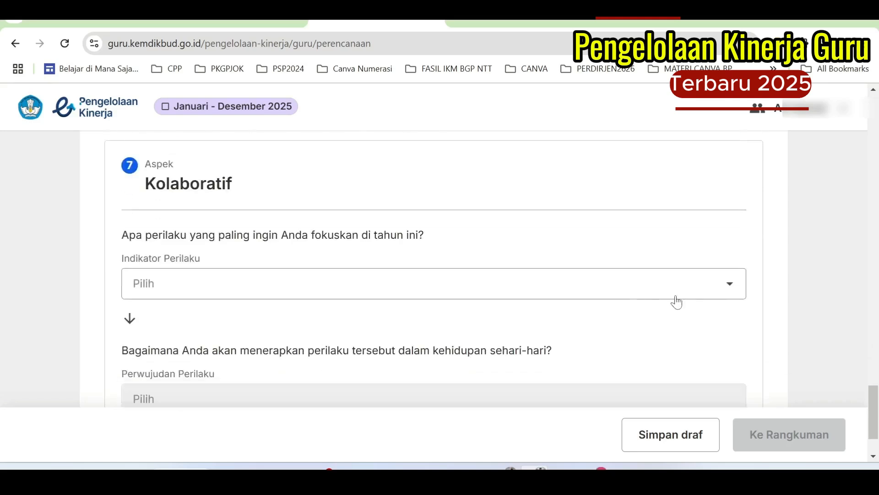
{"action": "left_click", "coordinate": [720, 293]}
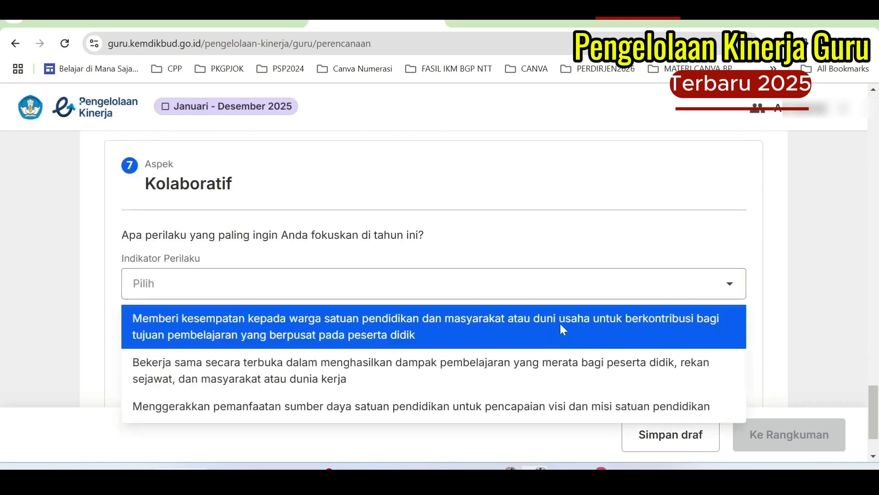
{"action": "left_click", "coordinate": [554, 325]}
Step: Set Kolaboratif's Perwujudan Perilaku to "Membagi tugas dan tanggung jawab bersama peserta didik, rekan sejawat, orang tua dan masyarakat atau dunia kerja secara proporsional"
{"action": "scroll", "coordinate": [696, 315], "scroll_direction": "down", "scroll_amount": 2}
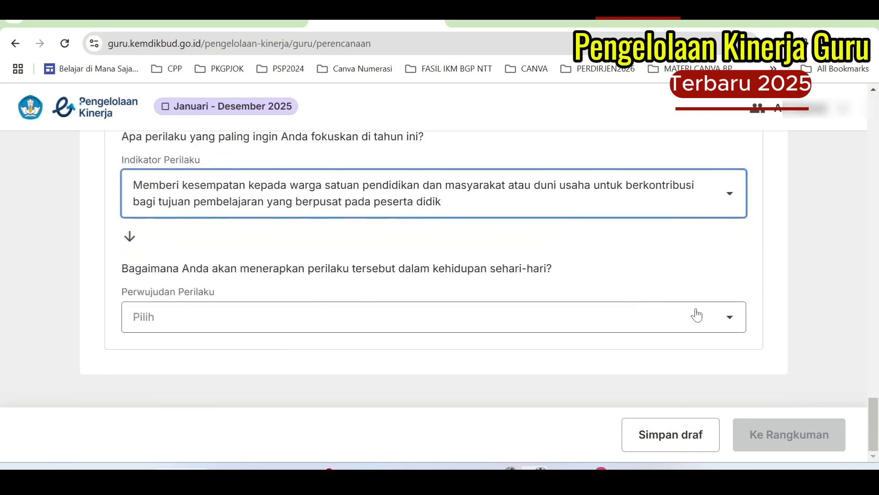
{"action": "left_click", "coordinate": [706, 317]}
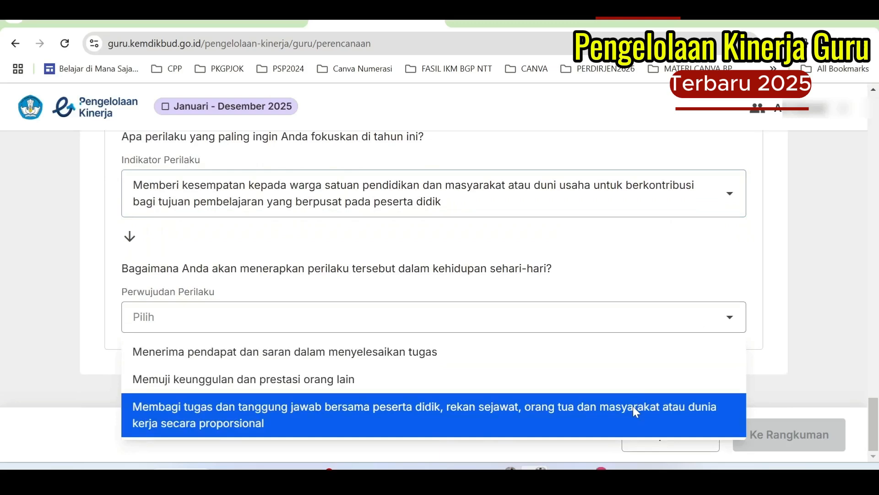
{"action": "left_click", "coordinate": [635, 409]}
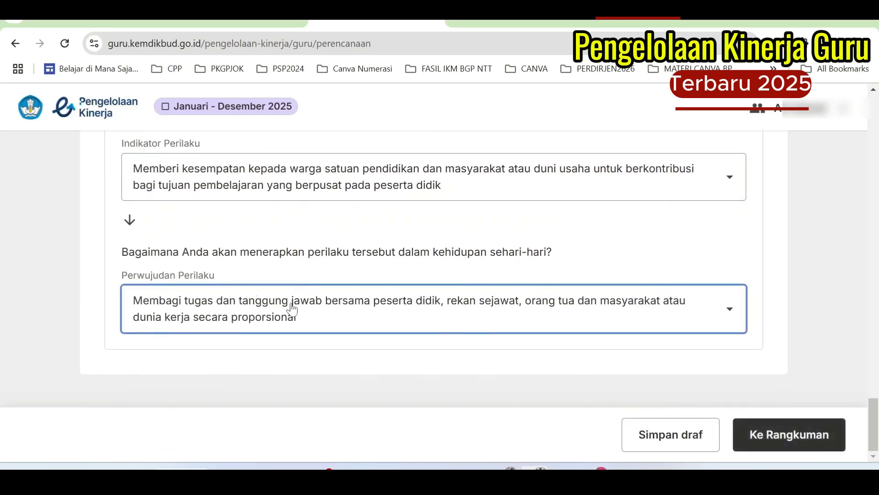
Step: Review the choices made for all seven Perilaku Kerja aspects and continue to Rangkuman
{"action": "scroll", "coordinate": [292, 310], "scroll_direction": "up", "scroll_amount": 20}
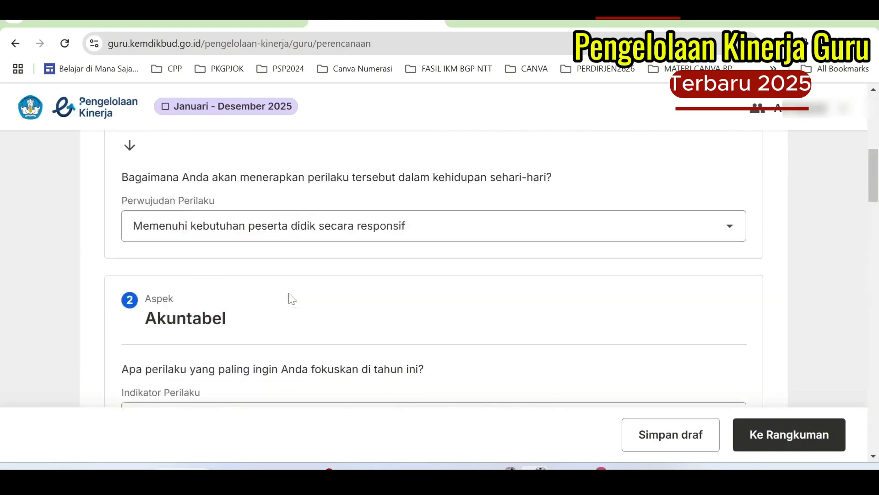
{"action": "scroll", "coordinate": [289, 297], "scroll_direction": "up", "scroll_amount": 10}
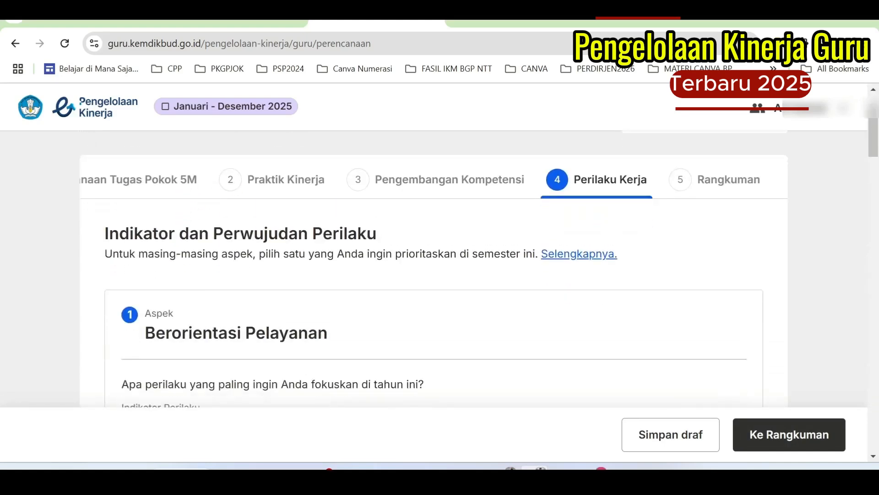
{"action": "scroll", "coordinate": [477, 326], "scroll_direction": "down", "scroll_amount": 4}
{"action": "scroll", "coordinate": [204, 253], "scroll_direction": "up", "scroll_amount": 3}
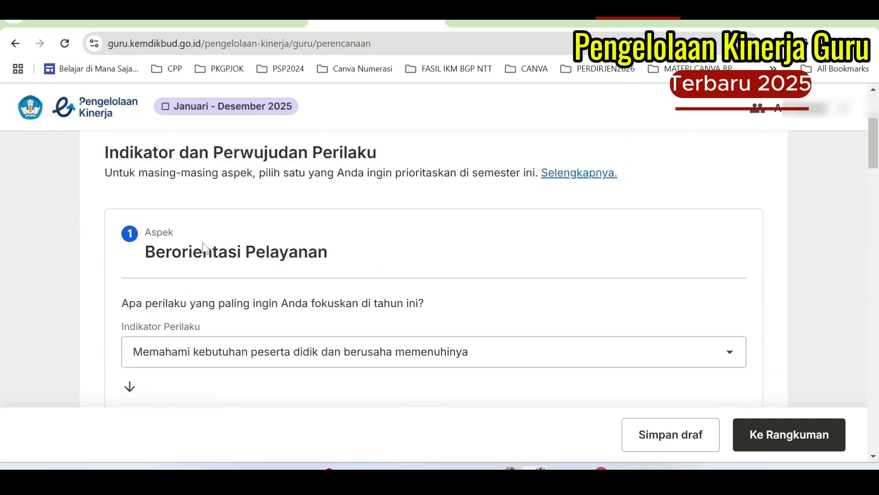
{"action": "scroll", "coordinate": [158, 289], "scroll_direction": "down", "scroll_amount": 10}
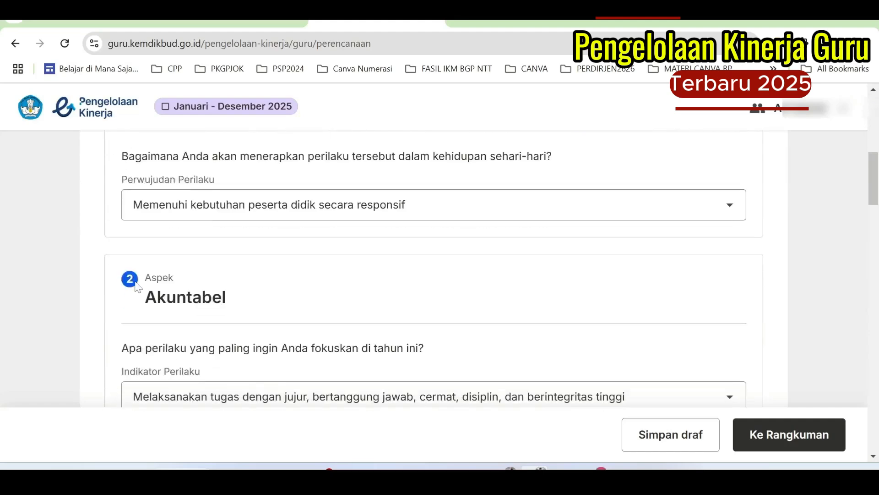
{"action": "scroll", "coordinate": [158, 289], "scroll_direction": "down", "scroll_amount": 10}
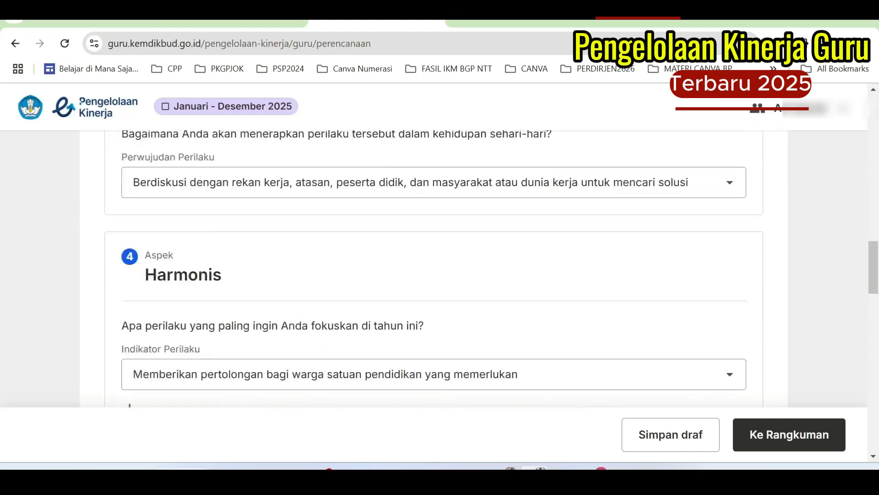
{"action": "scroll", "coordinate": [158, 247], "scroll_direction": "down", "scroll_amount": 10}
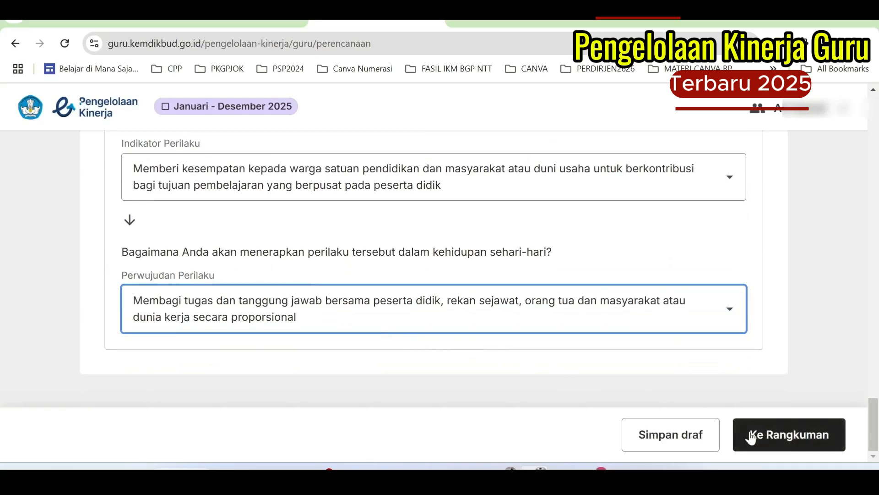
{"action": "left_click", "coordinate": [770, 442]}
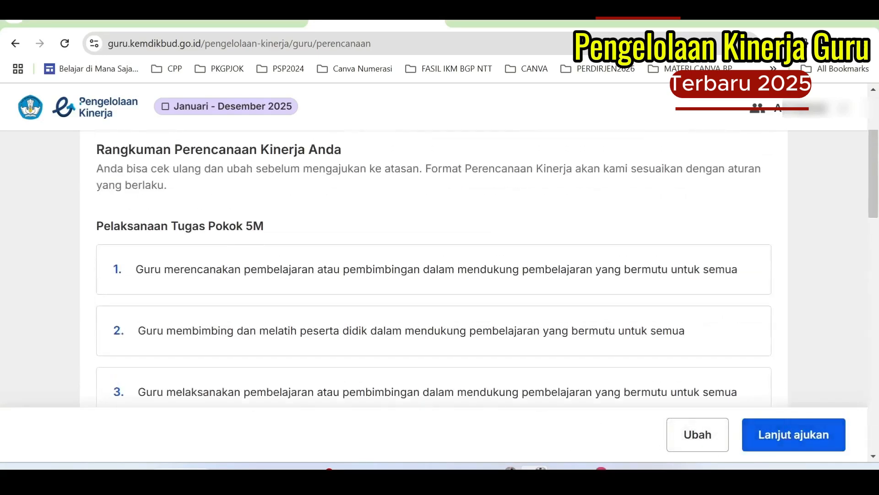
Step: Check the planning summary from Tugas Pokok 5M through Praktik Kinerja and Pengembangan Kompetensi to the Perilaku Kerja table
{"action": "scroll", "coordinate": [218, 255], "scroll_direction": "up", "scroll_amount": 3}
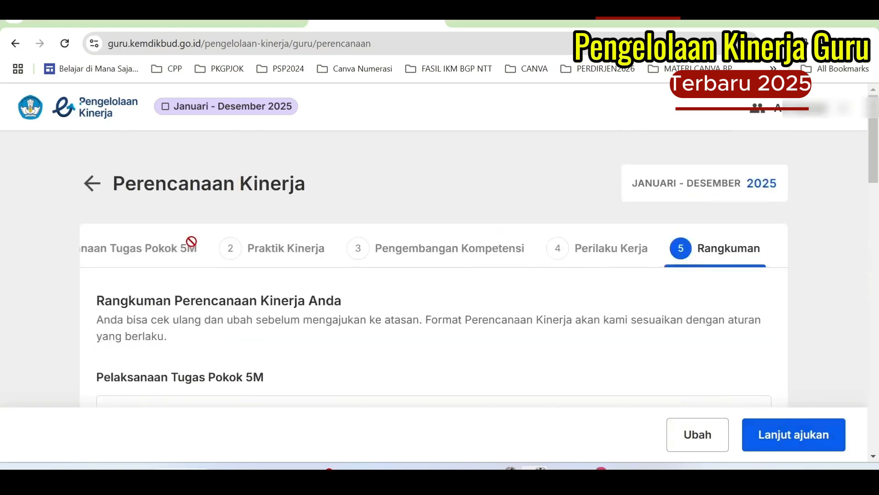
{"action": "scroll", "coordinate": [82, 269], "scroll_direction": "down", "scroll_amount": 4}
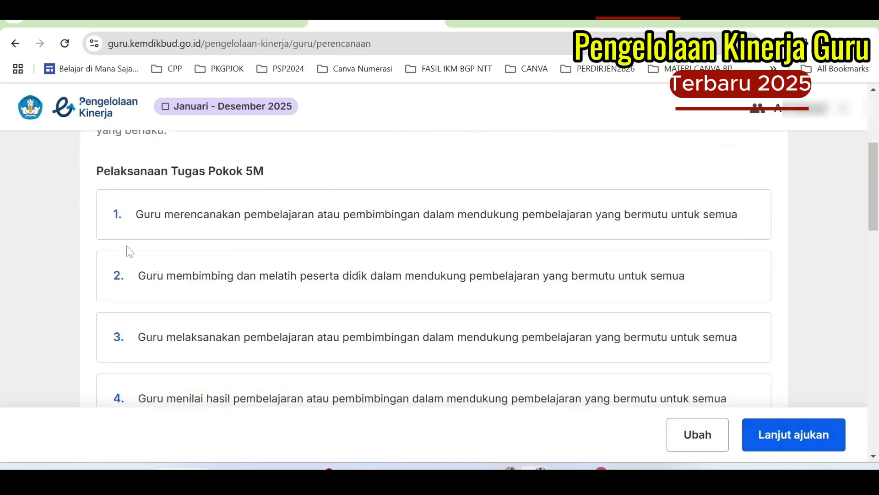
{"action": "scroll", "coordinate": [185, 216], "scroll_direction": "up", "scroll_amount": 1}
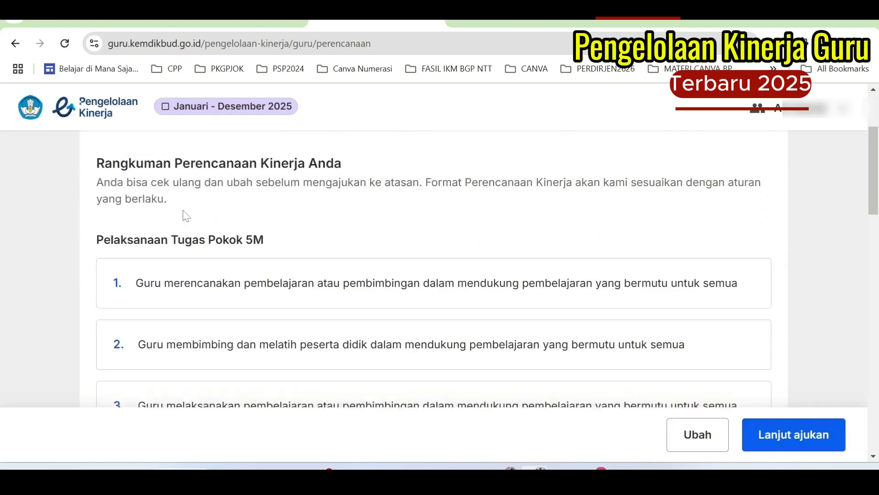
{"action": "scroll", "coordinate": [230, 252], "scroll_direction": "down", "scroll_amount": 9}
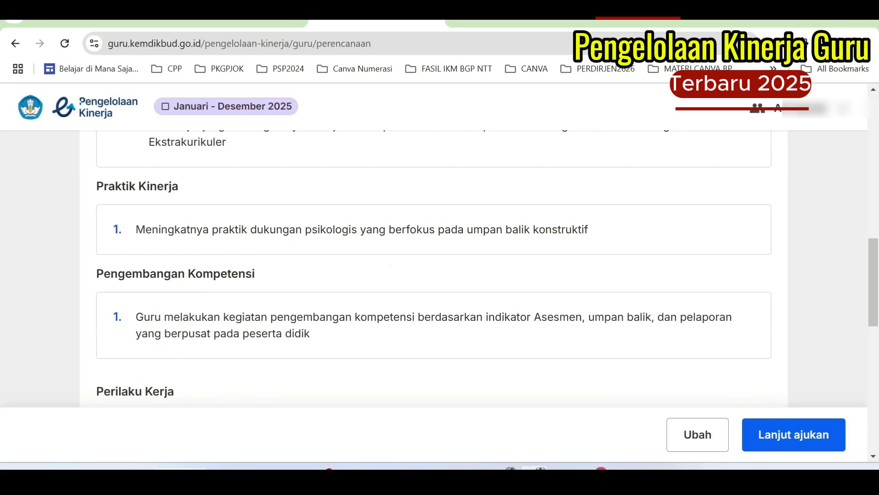
{"action": "scroll", "coordinate": [257, 341], "scroll_direction": "down", "scroll_amount": 3}
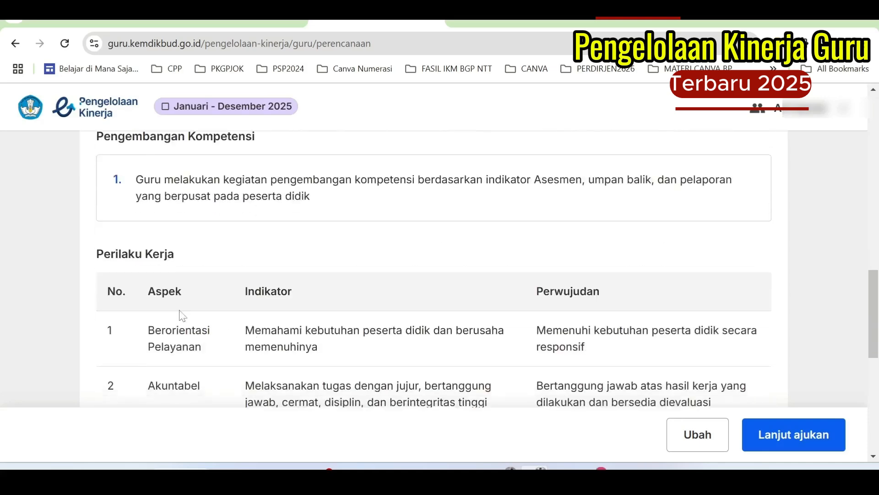
{"action": "scroll", "coordinate": [183, 315], "scroll_direction": "down", "scroll_amount": 2}
{"action": "scroll", "coordinate": [204, 258], "scroll_direction": "down", "scroll_amount": 6}
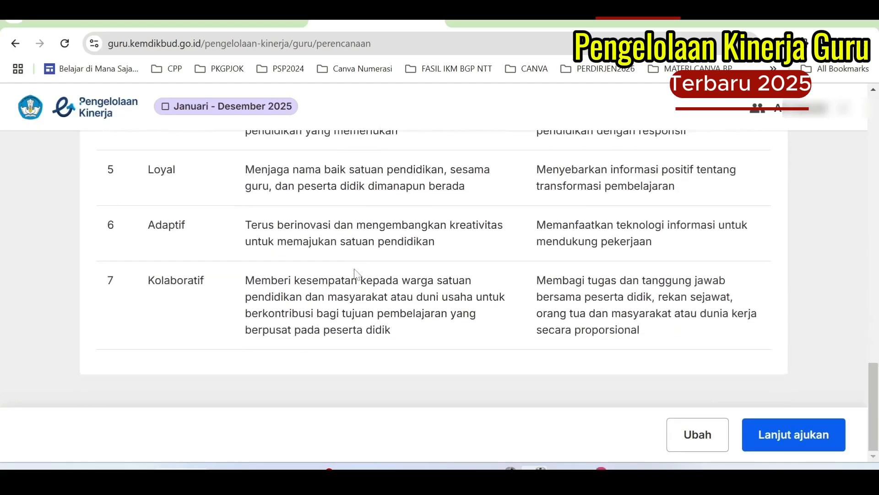
{"action": "scroll", "coordinate": [204, 259], "scroll_direction": "up", "scroll_amount": 9}
{"action": "scroll", "coordinate": [363, 281], "scroll_direction": "up", "scroll_amount": 10}
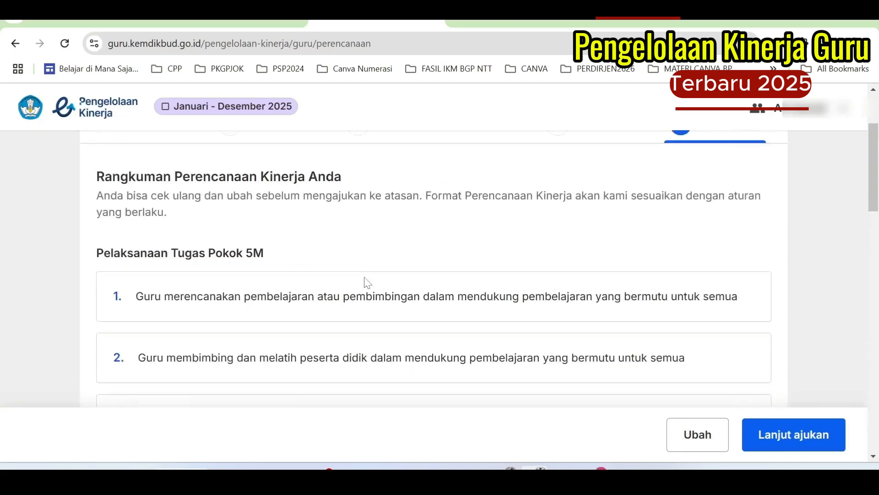
Step: Check the Rangkuman through the Perilaku Kerja table and submit the Perencanaan Kinerja to the supervisor
{"action": "scroll", "coordinate": [238, 265], "scroll_direction": "down", "scroll_amount": 3}
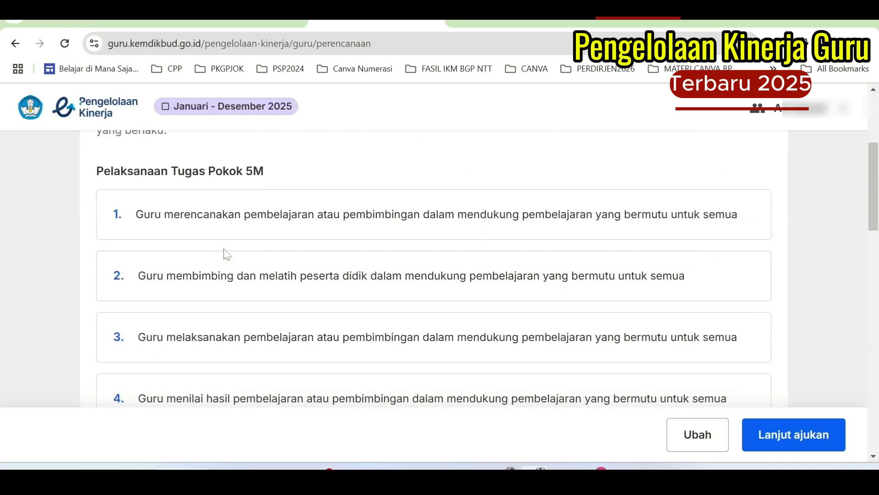
{"action": "scroll", "coordinate": [433, 269], "scroll_direction": "down", "scroll_amount": 5}
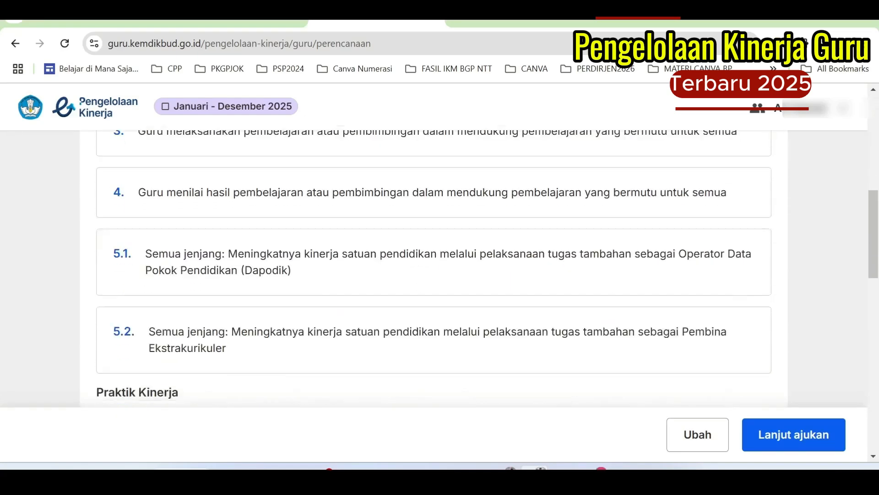
{"action": "scroll", "coordinate": [526, 274], "scroll_direction": "down", "scroll_amount": 2}
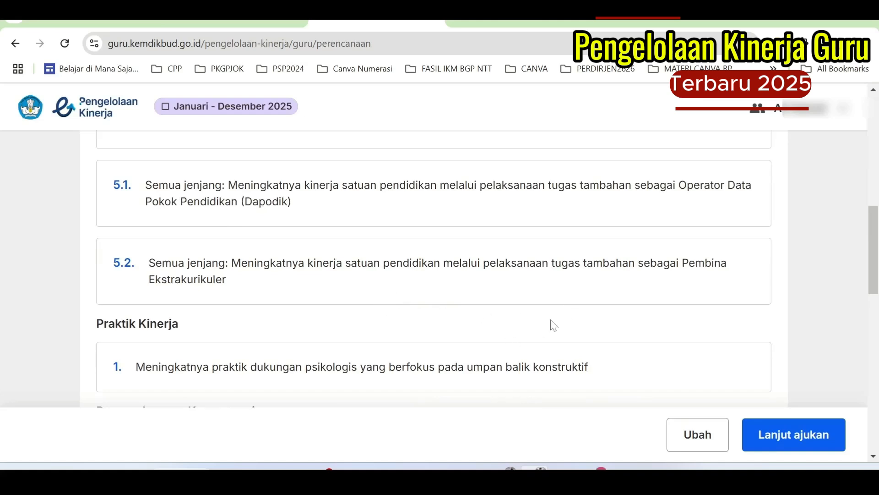
{"action": "scroll", "coordinate": [555, 325], "scroll_direction": "down", "scroll_amount": 10}
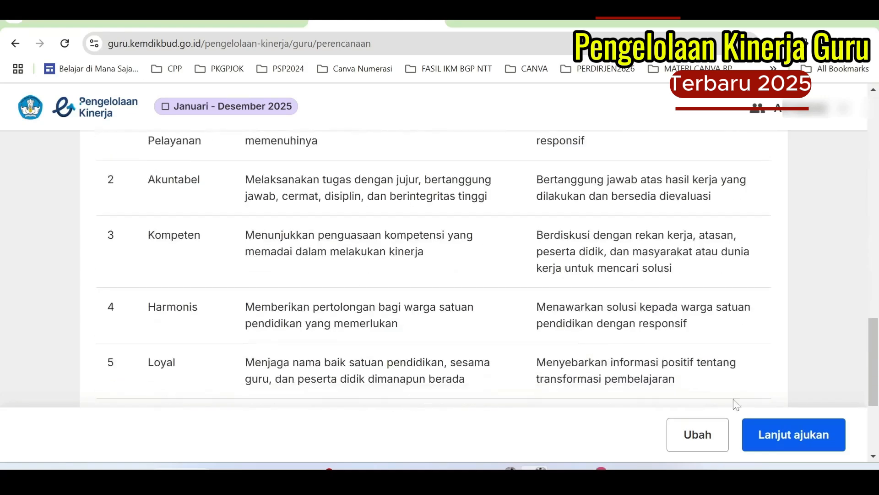
{"action": "left_click", "coordinate": [789, 434]}
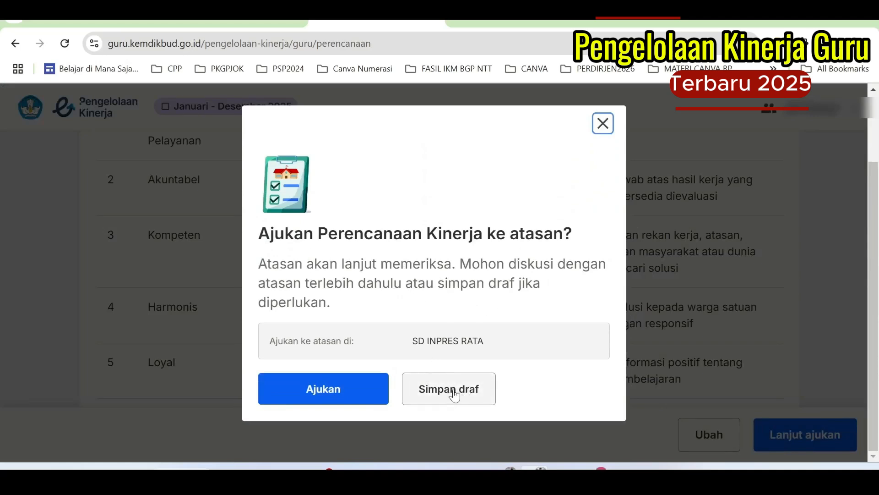
{"action": "left_click", "coordinate": [331, 390]}
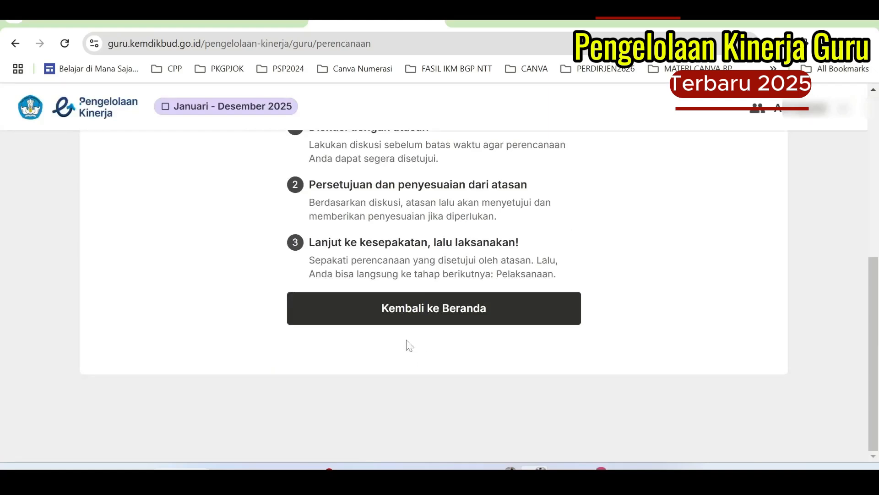
Step: Read the follow-up stages listed for the submitted Perencanaan Kinerja
{"action": "scroll", "coordinate": [409, 346], "scroll_direction": "up", "scroll_amount": 5}
{"action": "scroll", "coordinate": [428, 239], "scroll_direction": "down", "scroll_amount": 3}
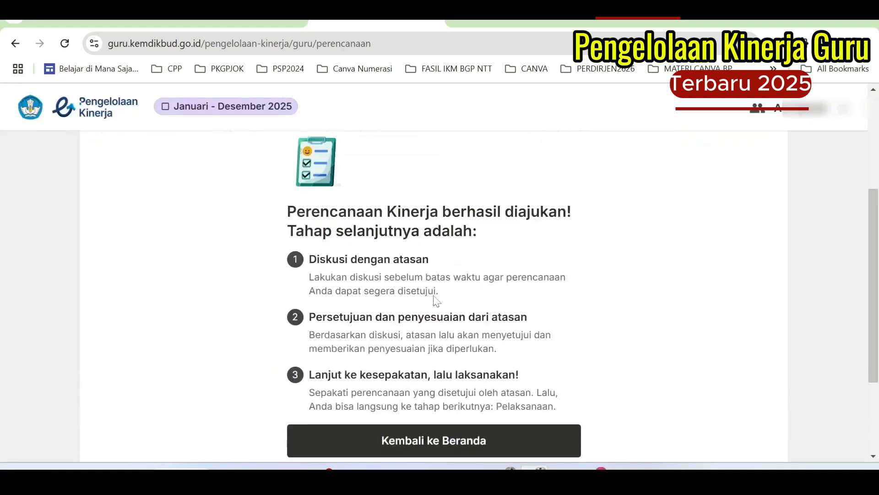
{"action": "scroll", "coordinate": [435, 384], "scroll_direction": "up", "scroll_amount": 3}
{"action": "scroll", "coordinate": [436, 346], "scroll_direction": "up", "scroll_amount": 3}
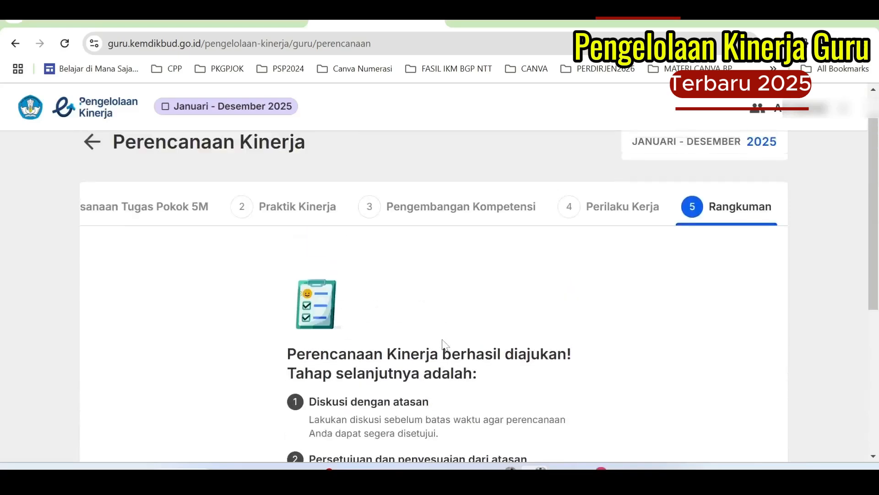
{"action": "scroll", "coordinate": [437, 346], "scroll_direction": "down", "scroll_amount": 3}
{"action": "scroll", "coordinate": [436, 346], "scroll_direction": "up", "scroll_amount": 3}
{"action": "scroll", "coordinate": [436, 345], "scroll_direction": "down", "scroll_amount": 3}
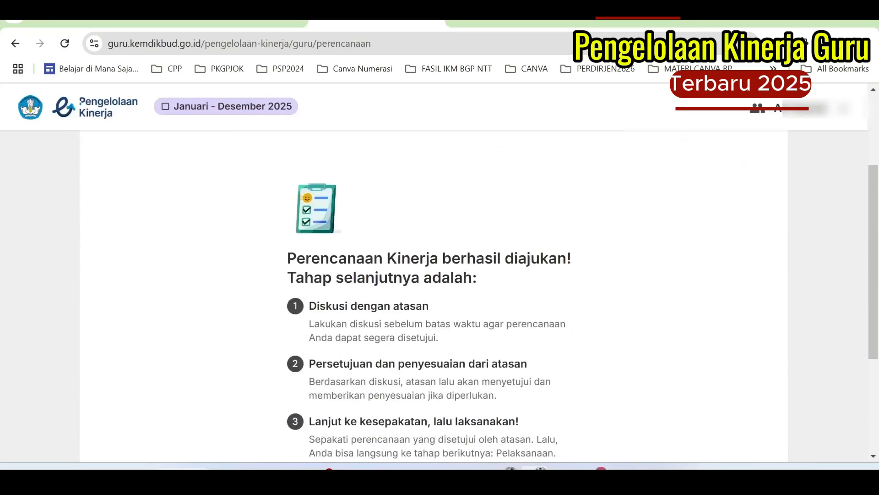
{"action": "scroll", "coordinate": [445, 365], "scroll_direction": "down", "scroll_amount": 3}
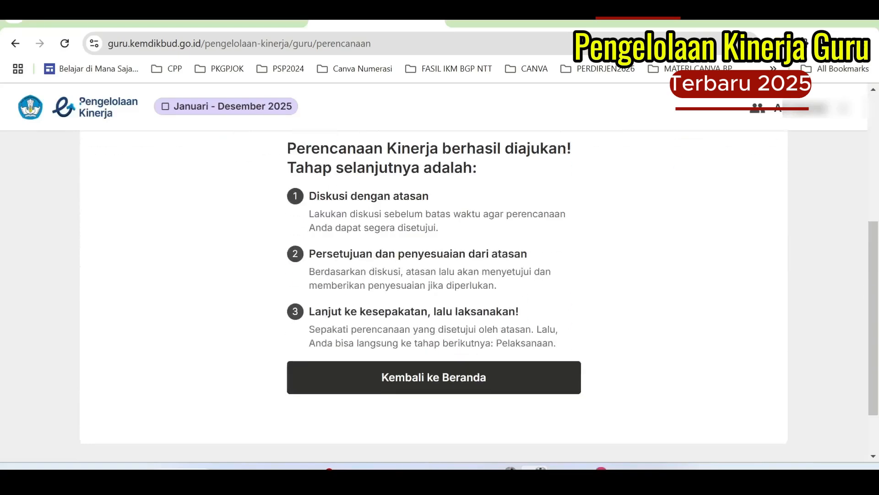
{"action": "scroll", "coordinate": [456, 366], "scroll_direction": "up", "scroll_amount": 5}
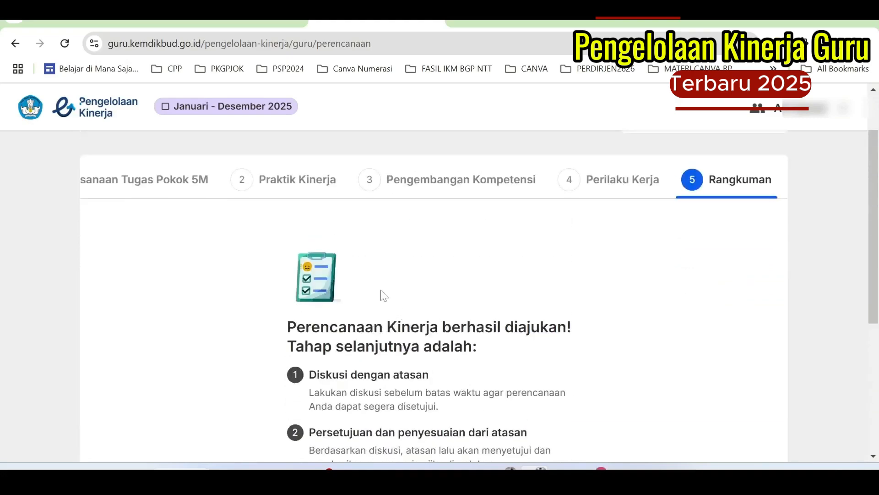
{"action": "scroll", "coordinate": [384, 295], "scroll_direction": "down", "scroll_amount": 2}
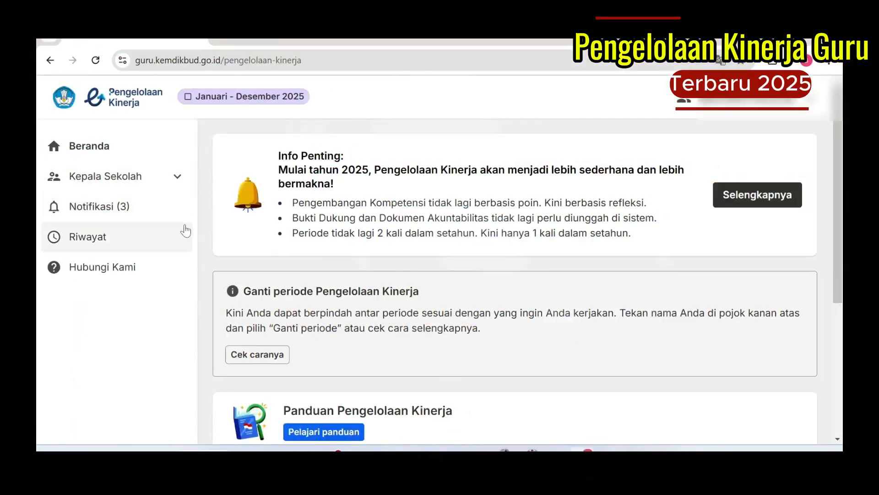
Step: As Kepala Sekolah in the role Sebagai Pejabat Penilai Kinerja, open the school's Perencanaan Guru list for checking
{"action": "left_click", "coordinate": [159, 182]}
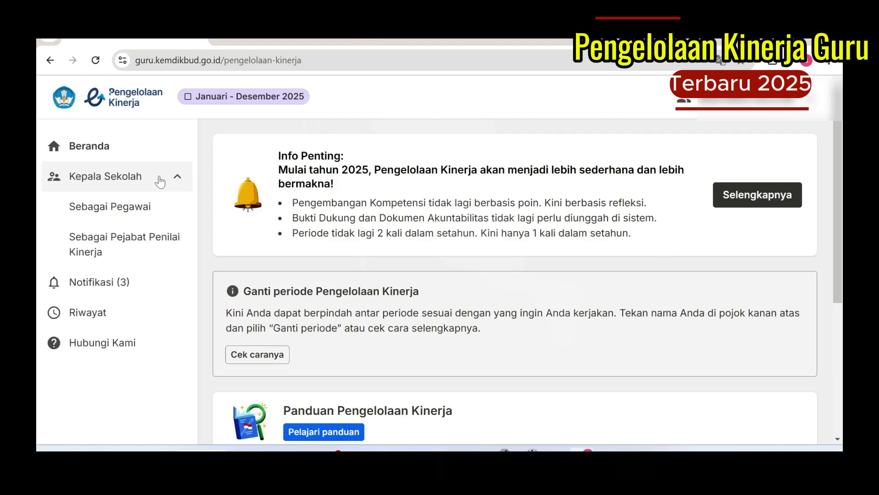
{"action": "left_click", "coordinate": [116, 253]}
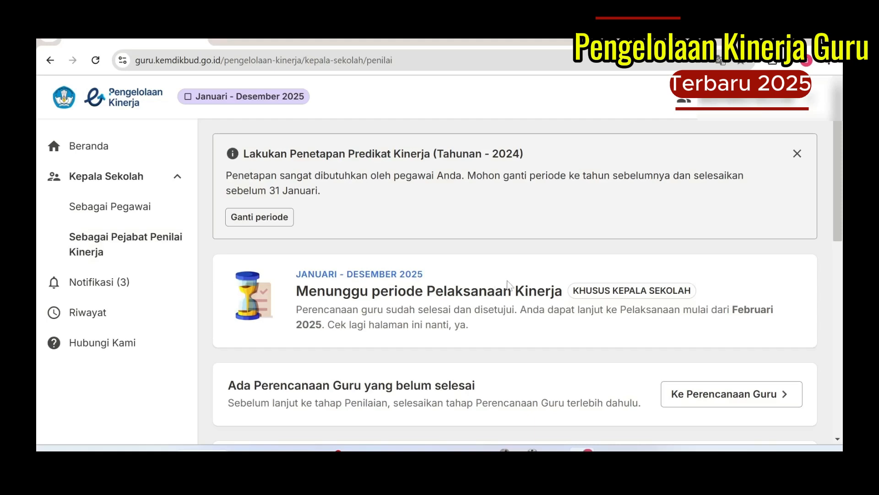
{"action": "scroll", "coordinate": [507, 280], "scroll_direction": "down", "scroll_amount": 1}
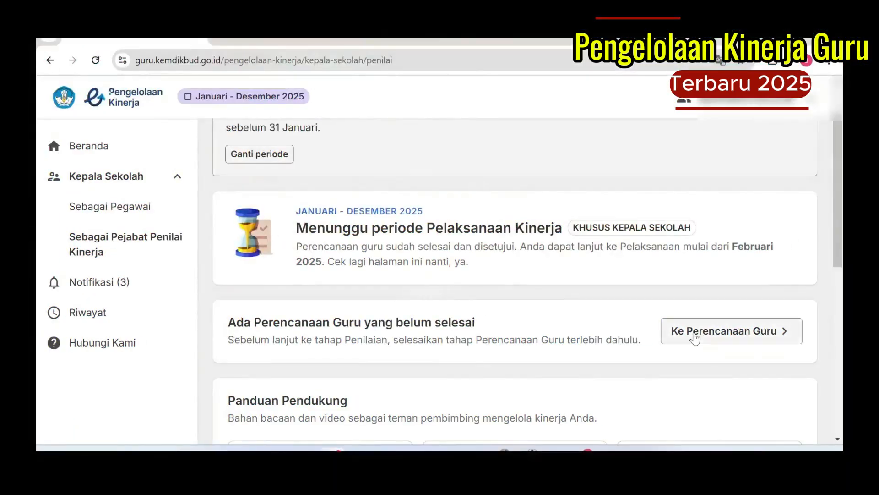
{"action": "left_click", "coordinate": [721, 338]}
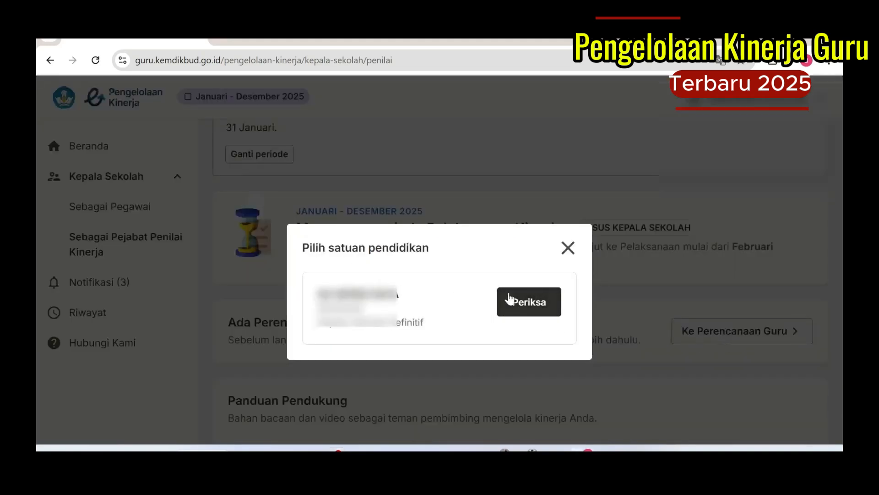
{"action": "left_click", "coordinate": [520, 315]}
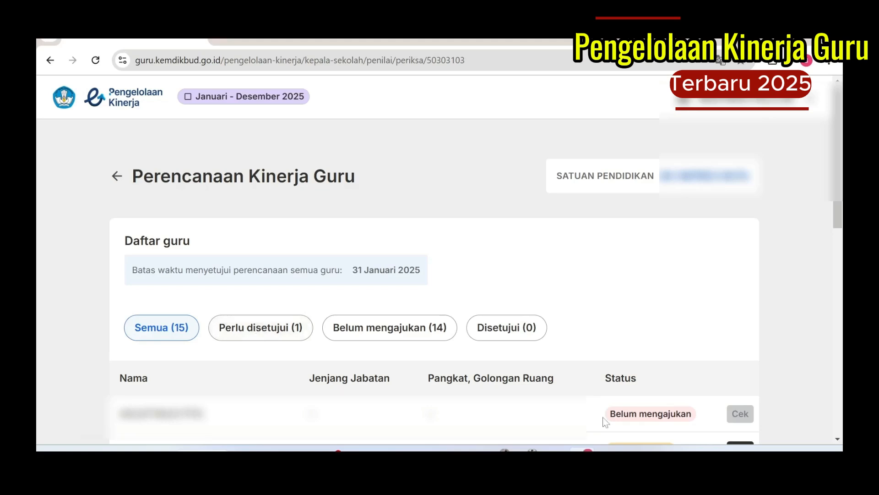
Step: Look through Daftar guru, filter it to Perlu disetujui, and open the submitted teacher plan for checking
{"action": "scroll", "coordinate": [653, 372], "scroll_direction": "down", "scroll_amount": 7}
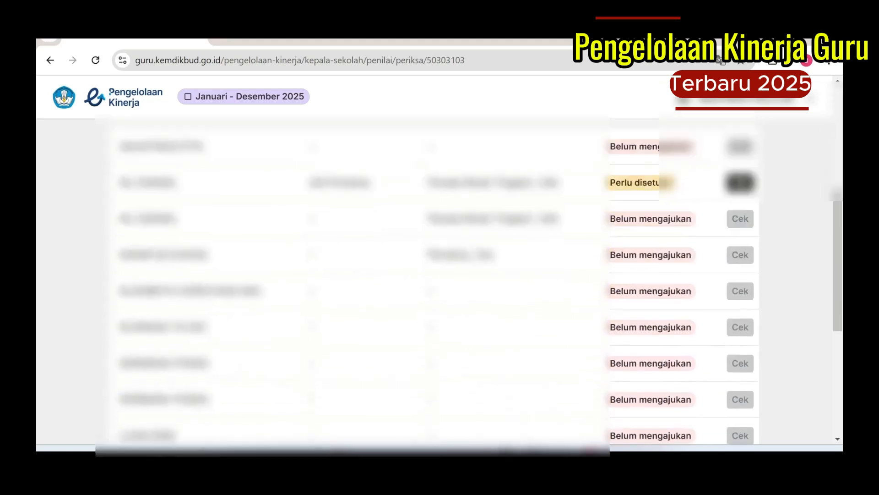
{"action": "scroll", "coordinate": [435, 284], "scroll_direction": "up", "scroll_amount": 6}
{"action": "scroll", "coordinate": [435, 284], "scroll_direction": "down", "scroll_amount": 1}
{"action": "scroll", "coordinate": [435, 284], "scroll_direction": "up", "scroll_amount": 3}
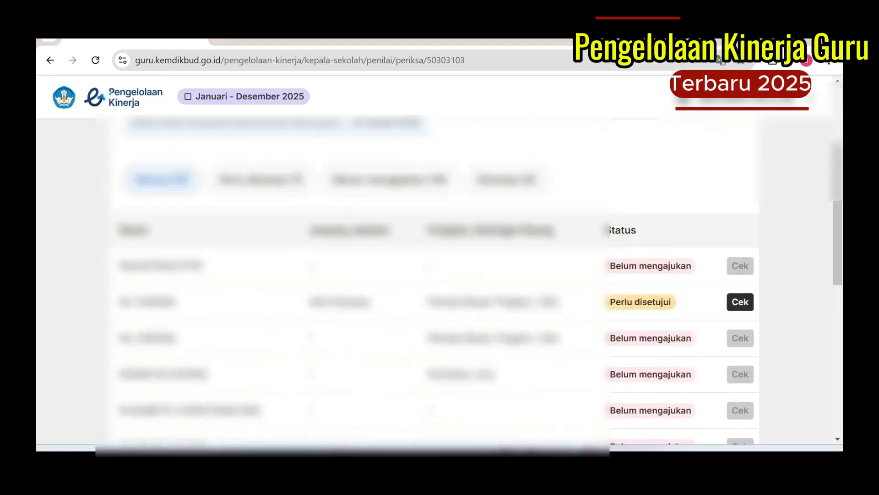
{"action": "scroll", "coordinate": [656, 323], "scroll_direction": "up", "scroll_amount": 1}
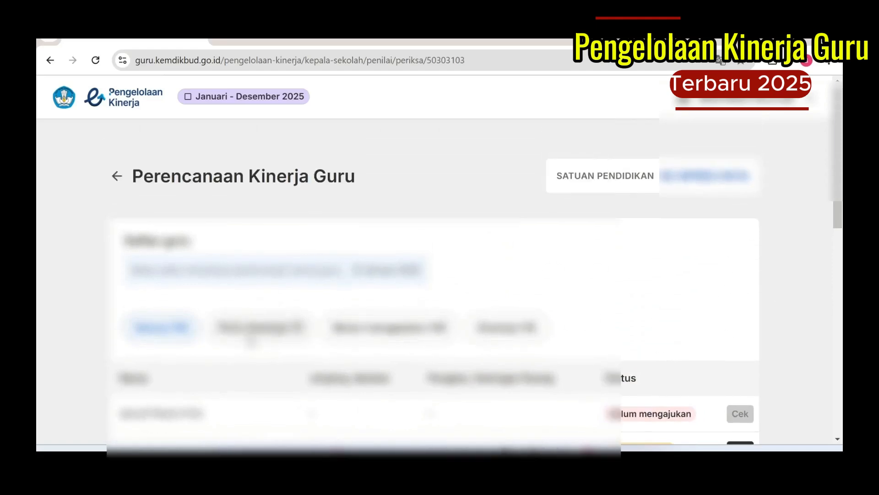
{"action": "left_click", "coordinate": [258, 327]}
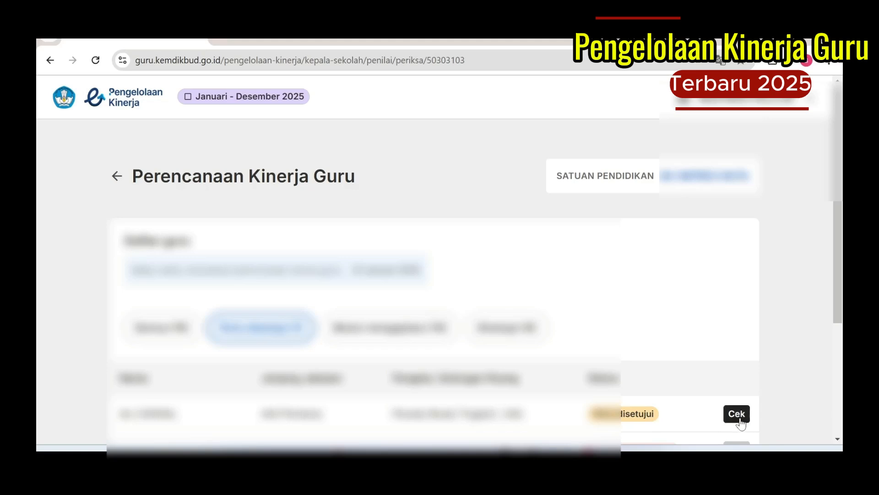
{"action": "scroll", "coordinate": [738, 422], "scroll_direction": "down", "scroll_amount": 3}
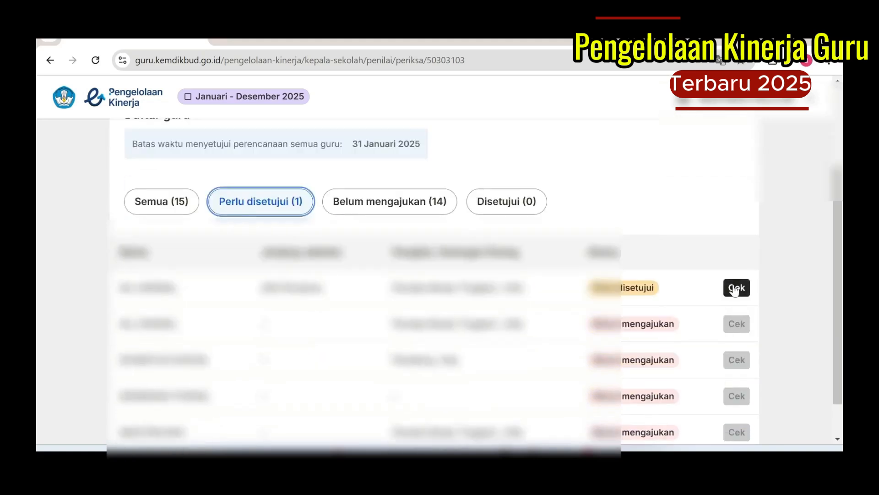
{"action": "scroll", "coordinate": [729, 274], "scroll_direction": "up", "scroll_amount": 3}
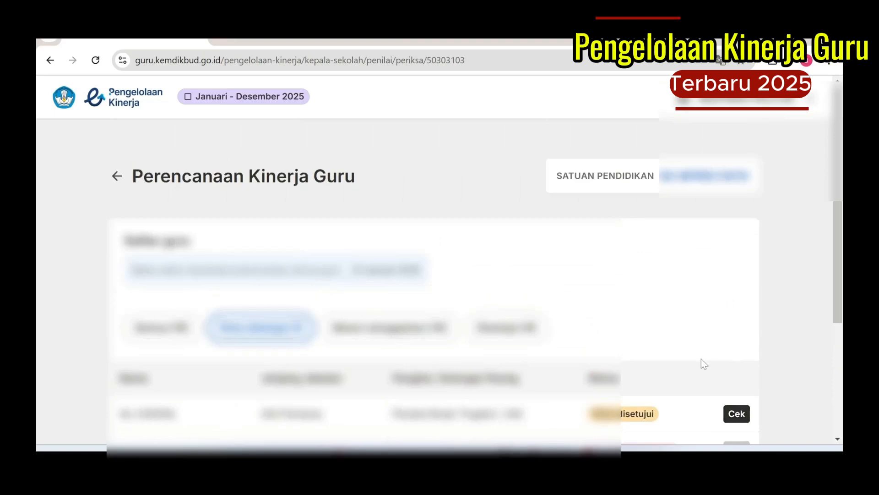
{"action": "left_click", "coordinate": [732, 414]}
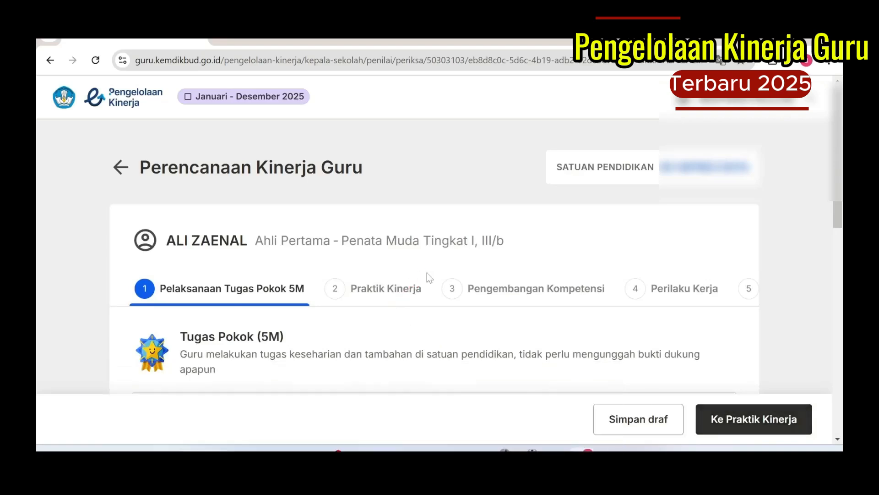
Step: Review the teacher's Tugas Pokok (5M), including additional tasks 5.1 and 5.2, and continue to Praktik Kinerja
{"action": "scroll", "coordinate": [439, 268], "scroll_direction": "down", "scroll_amount": 1}
{"action": "scroll", "coordinate": [440, 268], "scroll_direction": "down", "scroll_amount": 5}
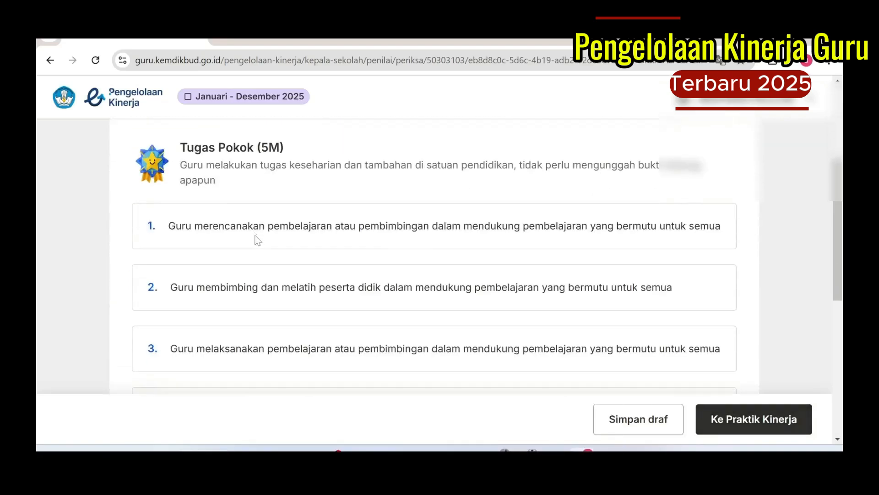
{"action": "scroll", "coordinate": [384, 273], "scroll_direction": "down", "scroll_amount": 2}
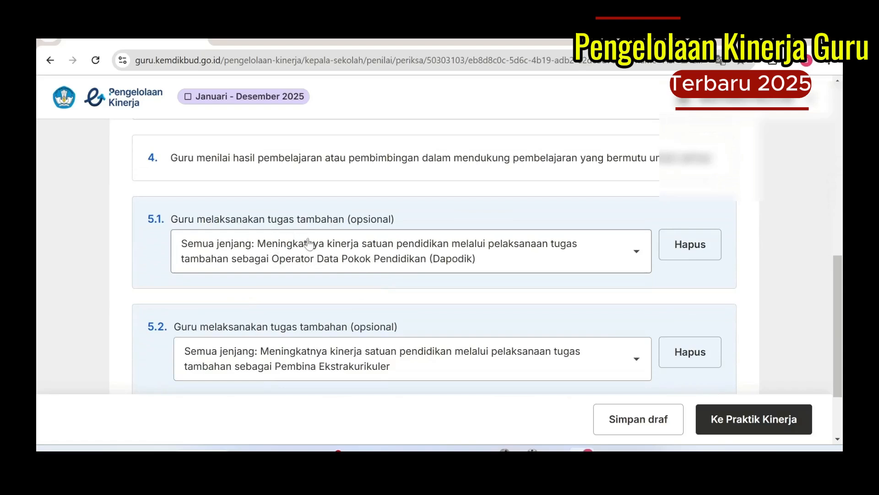
{"action": "scroll", "coordinate": [454, 249], "scroll_direction": "down", "scroll_amount": 1}
{"action": "scroll", "coordinate": [466, 253], "scroll_direction": "down", "scroll_amount": 2}
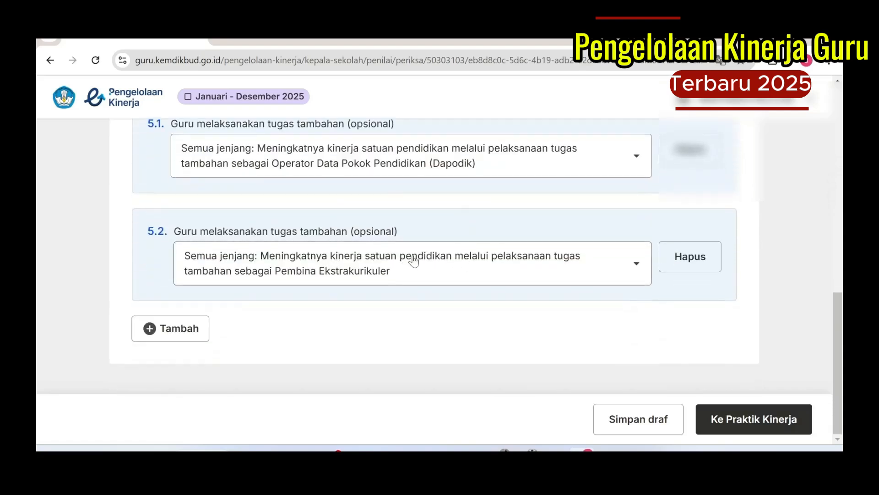
{"action": "left_click", "coordinate": [737, 425]}
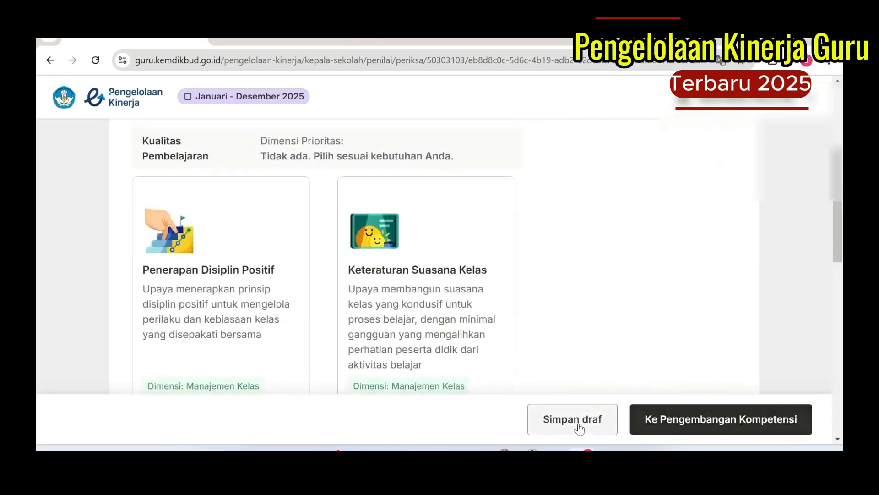
Step: Save the Praktik Kinerja draft, and after reviewing the indicator choices continue to Pengembangan Kompetensi
{"action": "left_click", "coordinate": [580, 426]}
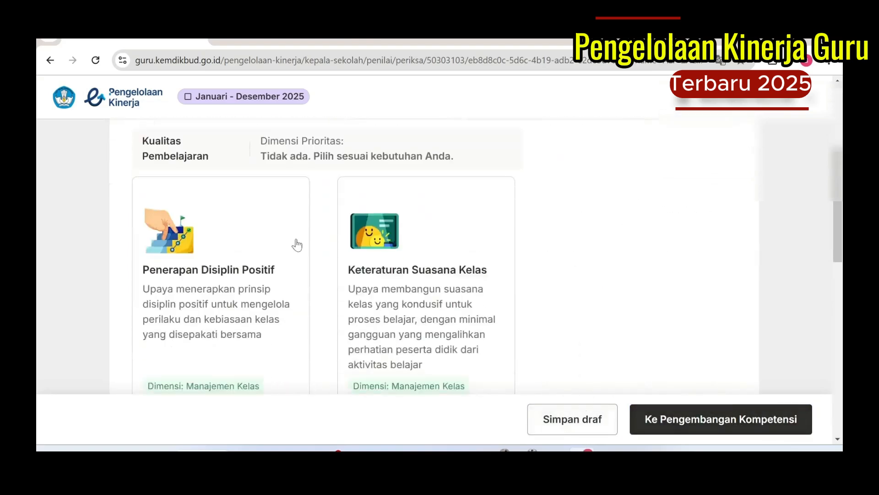
{"action": "scroll", "coordinate": [297, 245], "scroll_direction": "down", "scroll_amount": 6}
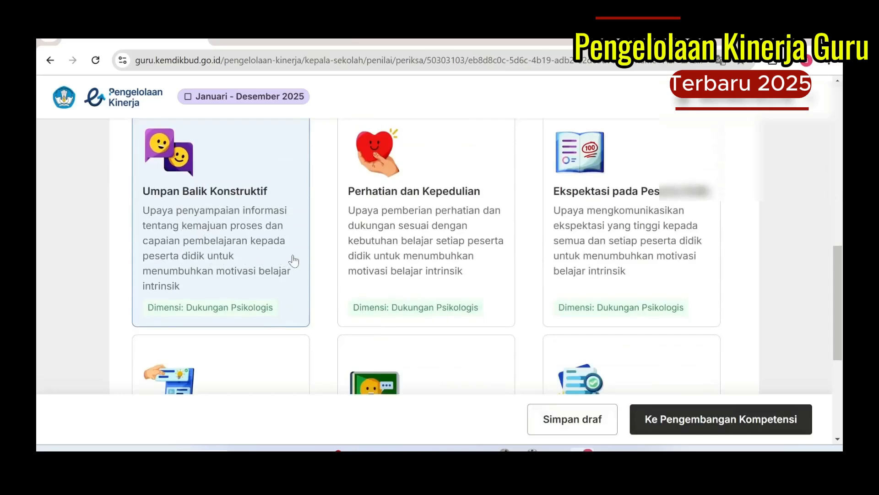
{"action": "scroll", "coordinate": [430, 278], "scroll_direction": "down", "scroll_amount": 4}
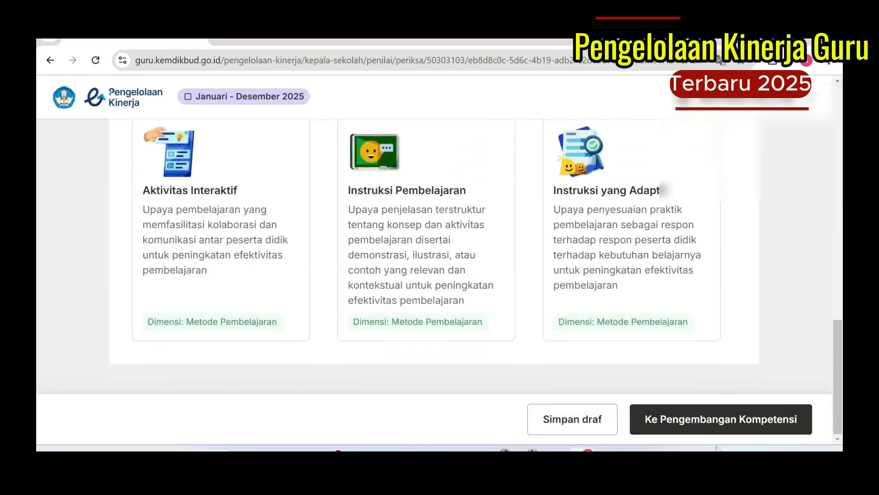
{"action": "scroll", "coordinate": [417, 314], "scroll_direction": "up", "scroll_amount": 3}
{"action": "scroll", "coordinate": [493, 335], "scroll_direction": "down", "scroll_amount": 3}
{"action": "left_click", "coordinate": [676, 418]}
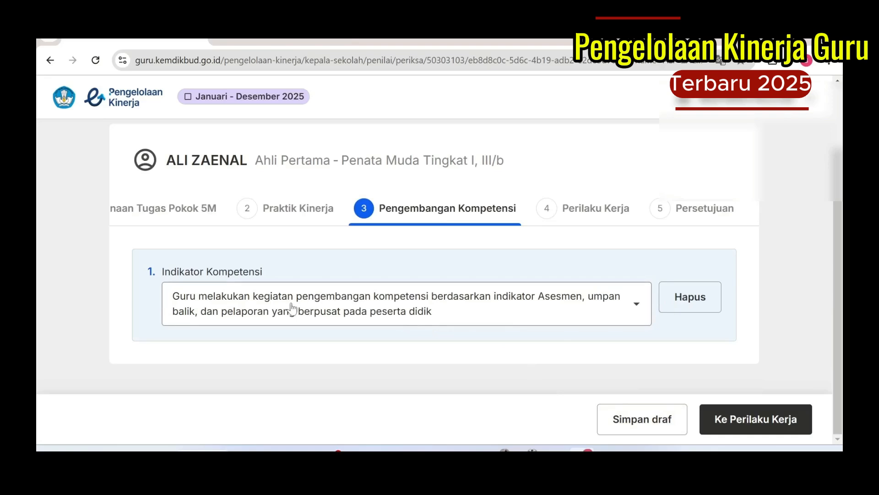
Step: Choose the Indikator Kompetensi for "Asesmen, umpan balik, dan pelaporan yang berpusat pada peserta didik" and continue to Perilaku Kerja
{"action": "left_click", "coordinate": [622, 314]}
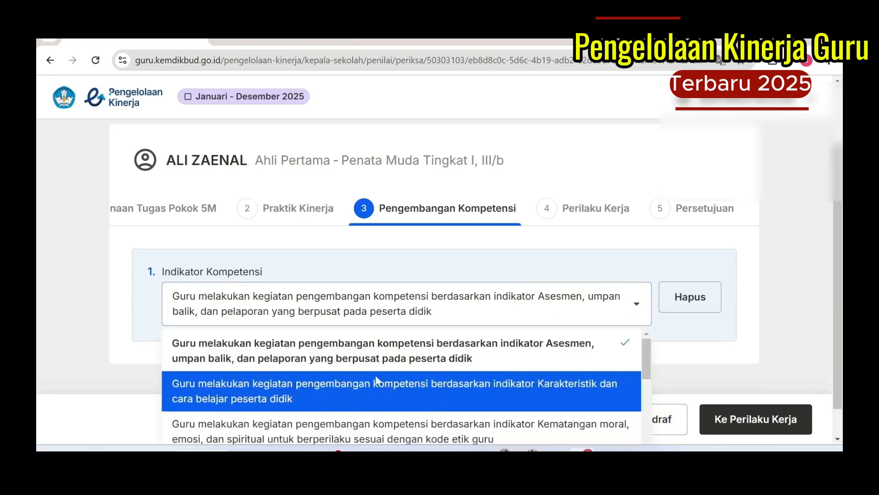
{"action": "left_click", "coordinate": [532, 356]}
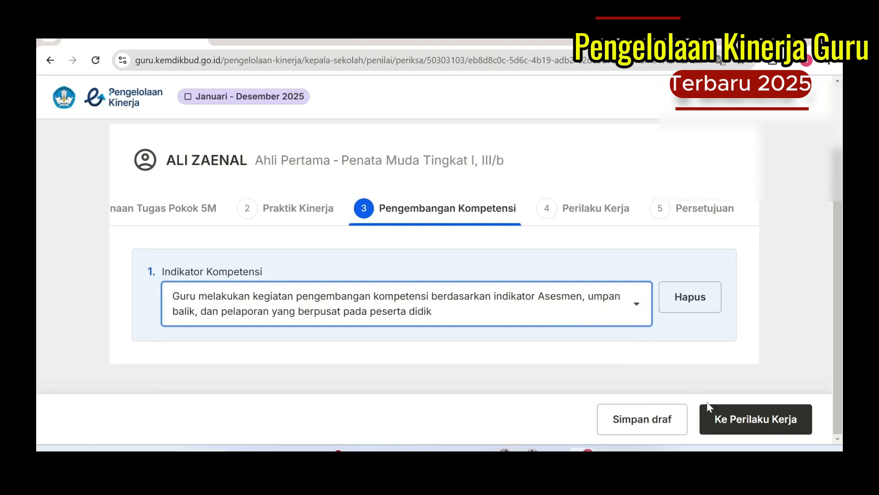
{"action": "left_click", "coordinate": [741, 424]}
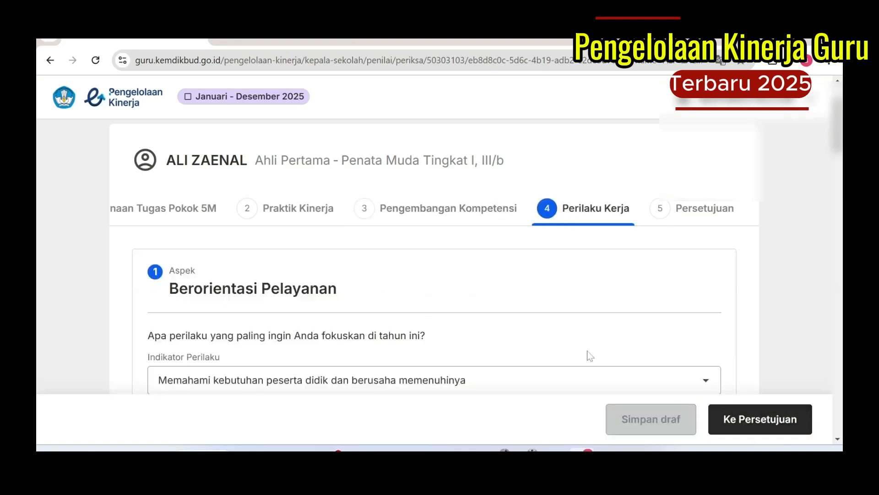
Step: Review the indicator and Perwujudan Perilaku of all seven Perilaku Kerja aspects and continue to Persetujuan
{"action": "scroll", "coordinate": [280, 251], "scroll_direction": "down", "scroll_amount": 5}
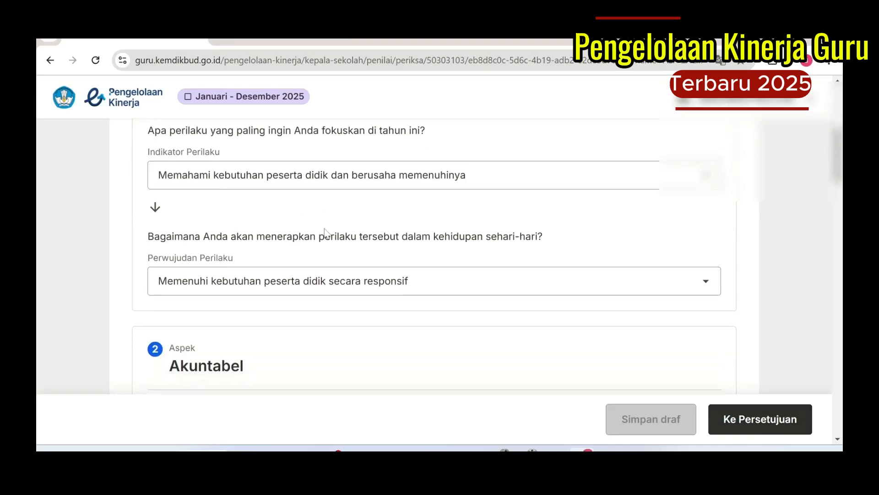
{"action": "scroll", "coordinate": [324, 232], "scroll_direction": "down", "scroll_amount": 18}
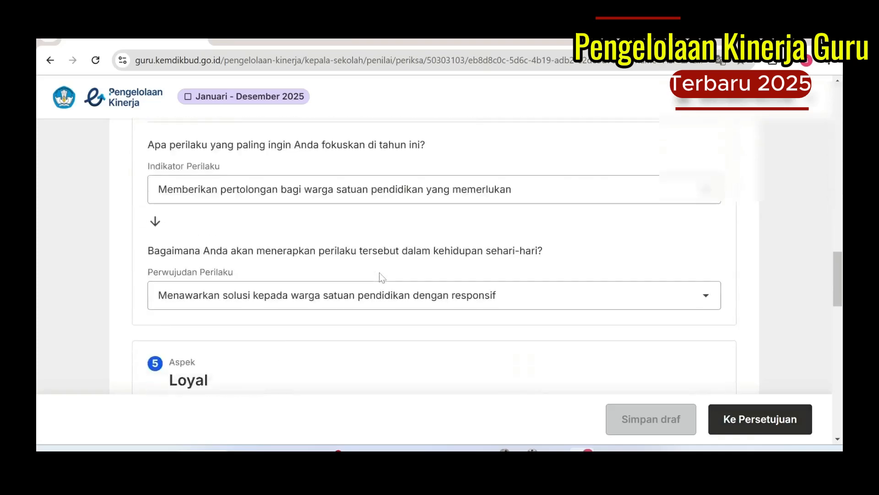
{"action": "scroll", "coordinate": [380, 273], "scroll_direction": "down", "scroll_amount": 12}
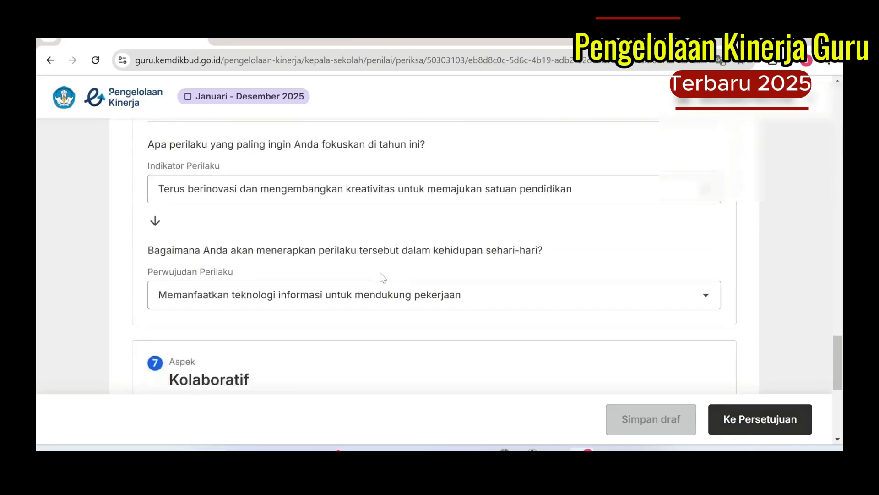
{"action": "scroll", "coordinate": [380, 273], "scroll_direction": "down", "scroll_amount": 7}
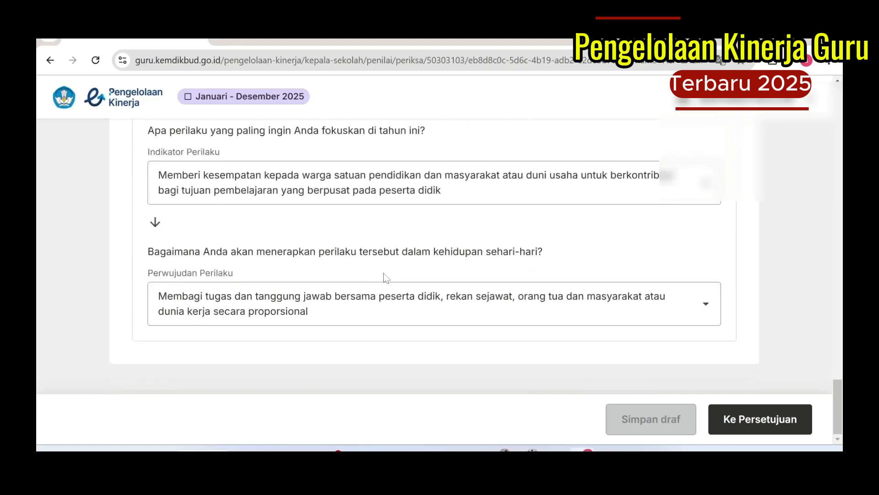
{"action": "scroll", "coordinate": [386, 277], "scroll_direction": "up", "scroll_amount": 20}
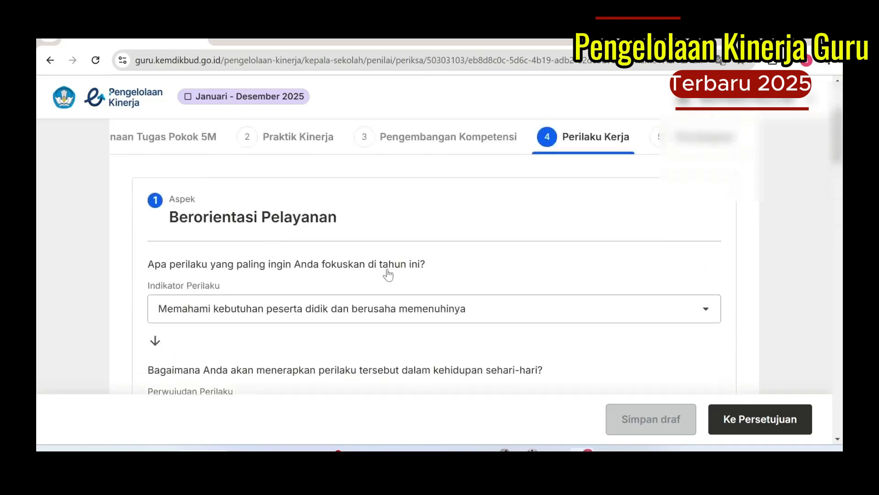
{"action": "scroll", "coordinate": [387, 274], "scroll_direction": "up", "scroll_amount": 1}
{"action": "scroll", "coordinate": [299, 285], "scroll_direction": "down", "scroll_amount": 6}
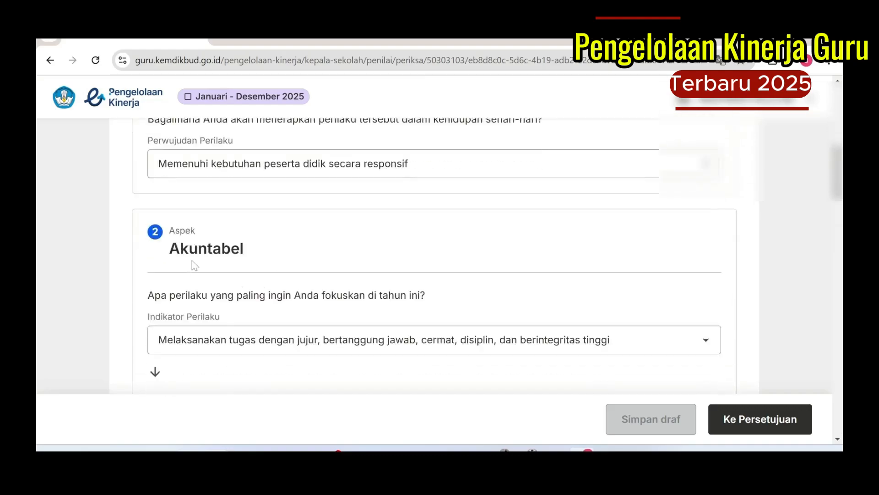
{"action": "scroll", "coordinate": [194, 266], "scroll_direction": "down", "scroll_amount": 12}
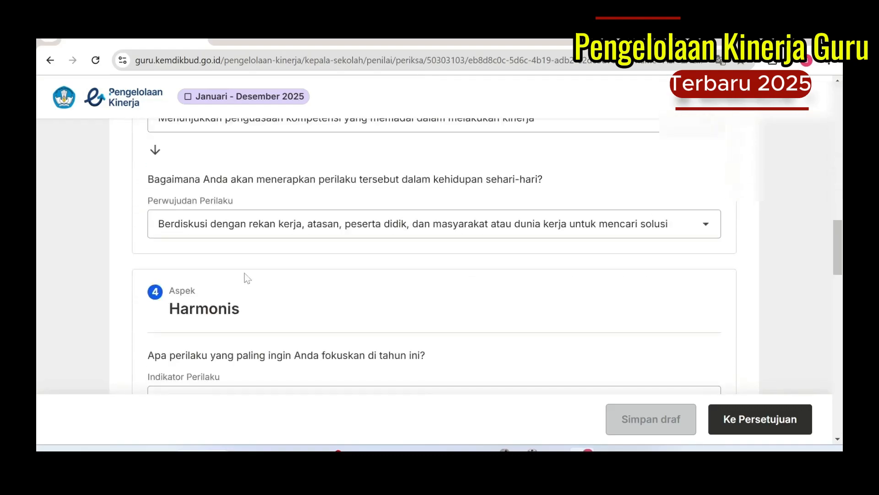
{"action": "scroll", "coordinate": [247, 279], "scroll_direction": "down", "scroll_amount": 12}
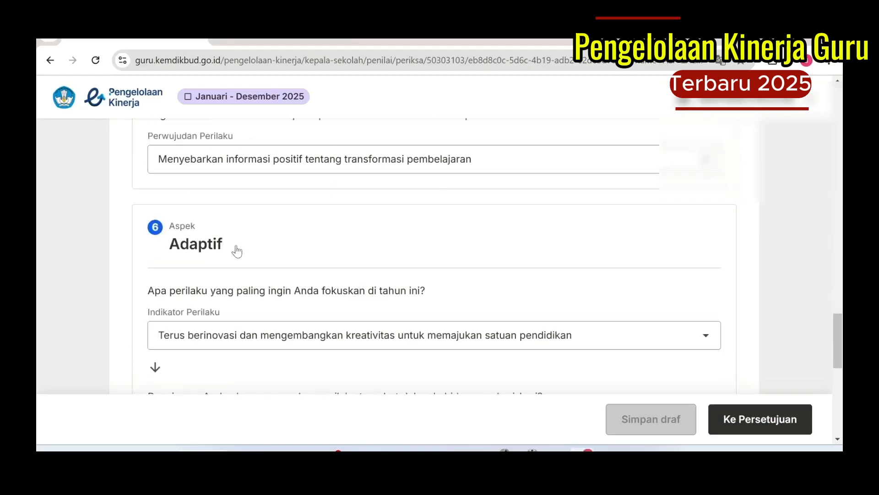
{"action": "scroll", "coordinate": [215, 303], "scroll_direction": "down", "scroll_amount": 9}
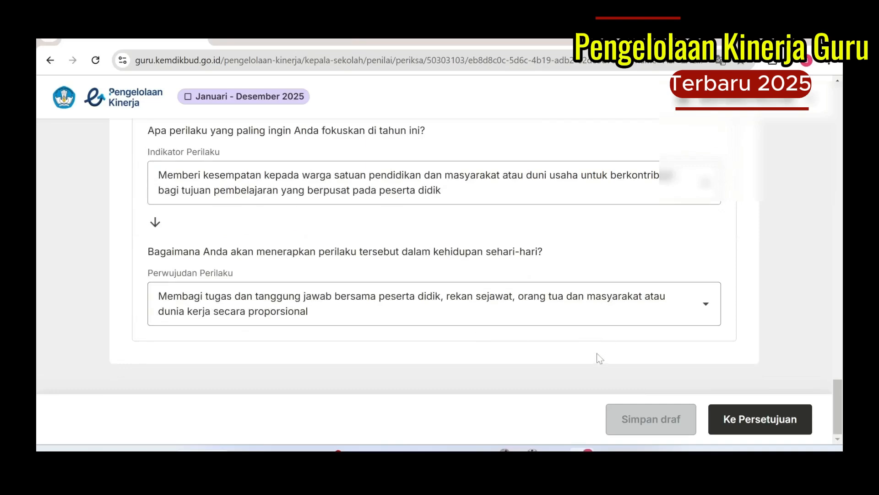
{"action": "left_click", "coordinate": [753, 423]}
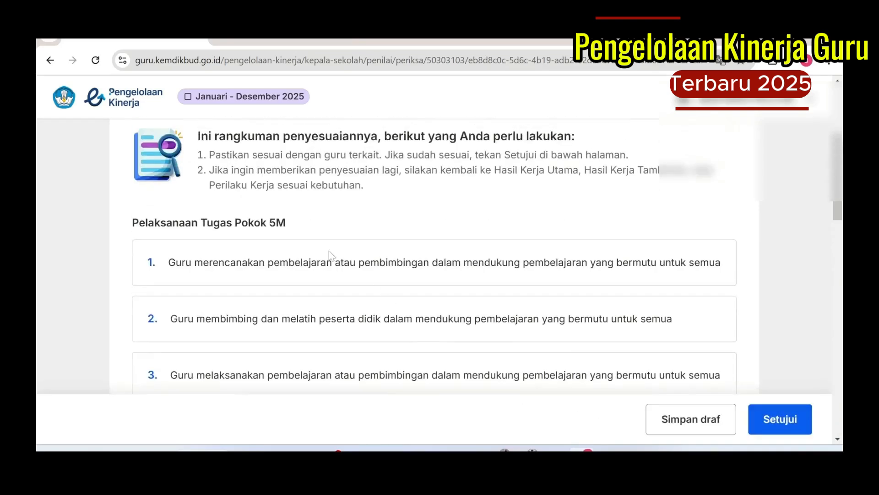
Step: Check the Persetujuan summary from Pelaksanaan Tugas Pokok 5M through the Perilaku Kerja table and save it as a draft
{"action": "scroll", "coordinate": [329, 251], "scroll_direction": "up", "scroll_amount": 2}
{"action": "scroll", "coordinate": [329, 251], "scroll_direction": "down", "scroll_amount": 5}
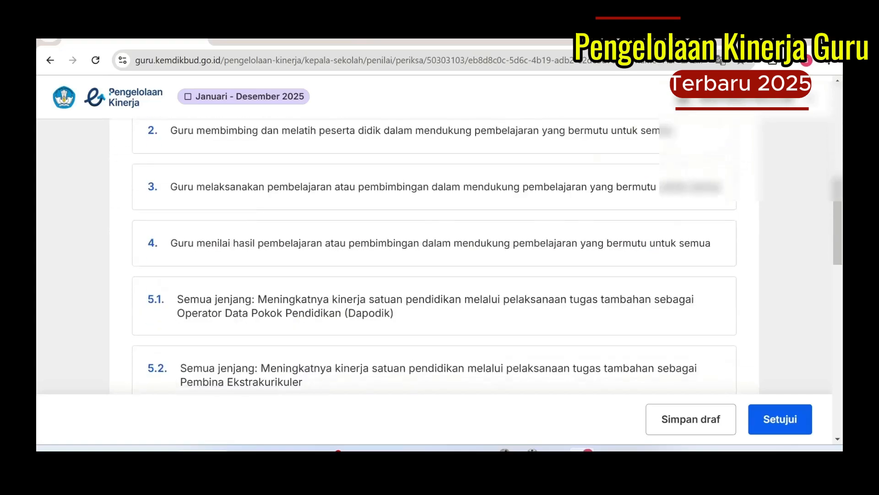
{"action": "scroll", "coordinate": [449, 211], "scroll_direction": "down", "scroll_amount": 10}
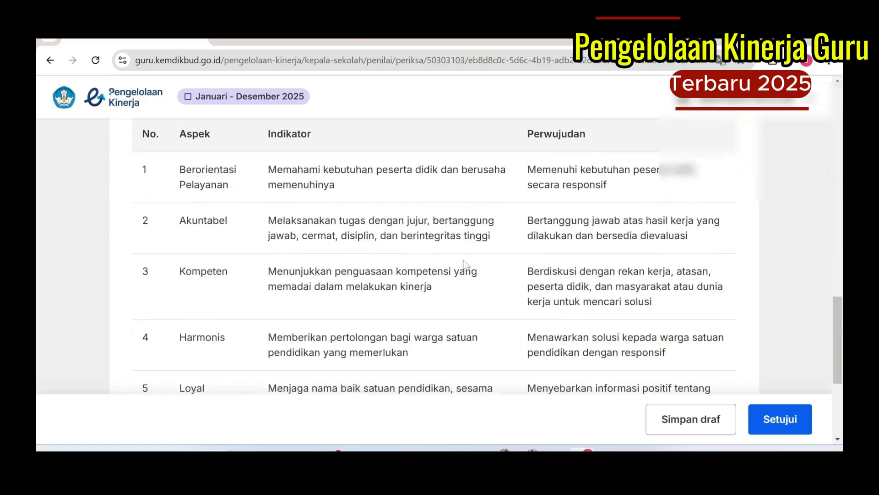
{"action": "scroll", "coordinate": [465, 263], "scroll_direction": "down", "scroll_amount": 5}
{"action": "scroll", "coordinate": [518, 263], "scroll_direction": "up", "scroll_amount": 15}
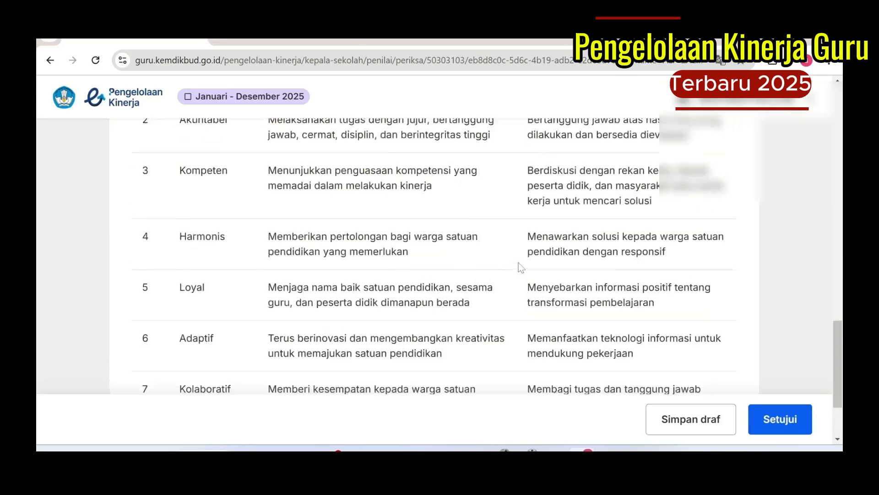
{"action": "scroll", "coordinate": [517, 261], "scroll_direction": "down", "scroll_amount": 15}
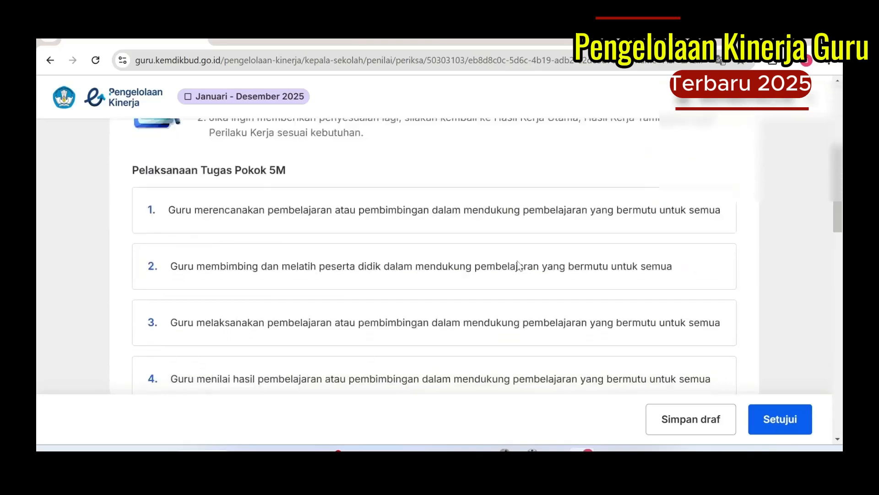
{"action": "scroll", "coordinate": [701, 383], "scroll_direction": "down", "scroll_amount": 1}
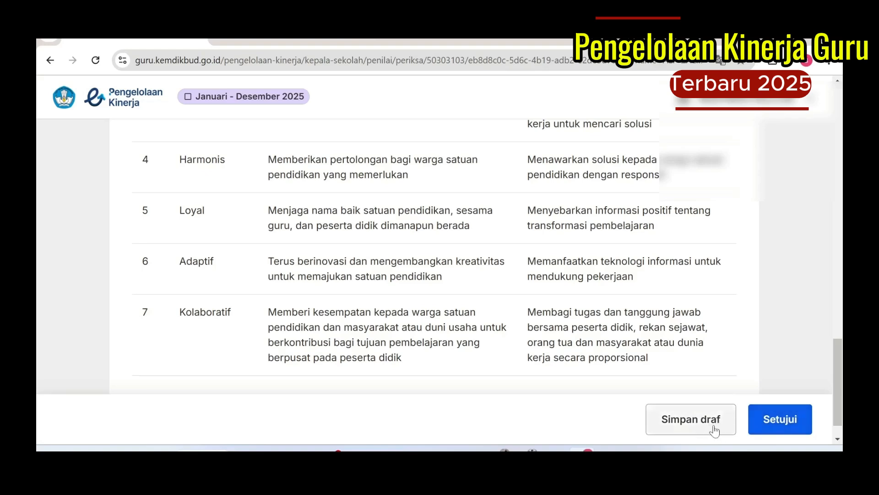
{"action": "left_click", "coordinate": [673, 428]}
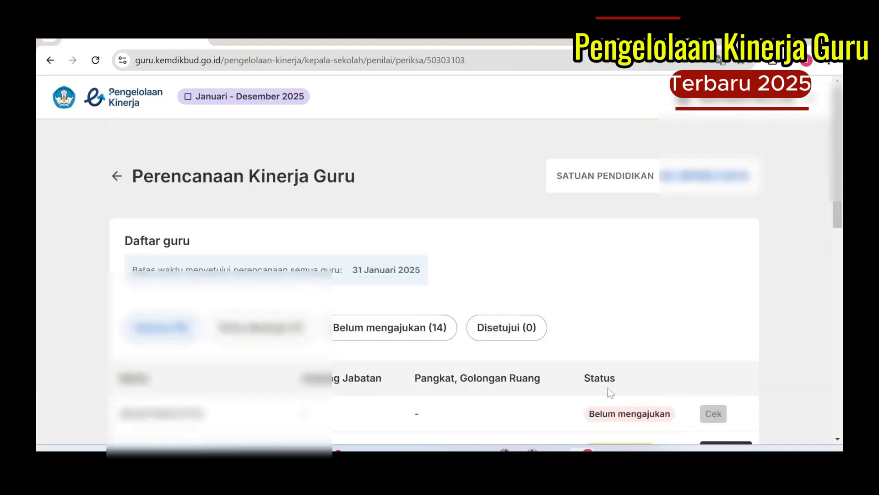
Step: Reopen the teacher plan marked Perlu disetujui from Daftar guru and advance through its sections to Persetujuan
{"action": "scroll", "coordinate": [557, 327], "scroll_direction": "down", "scroll_amount": 3}
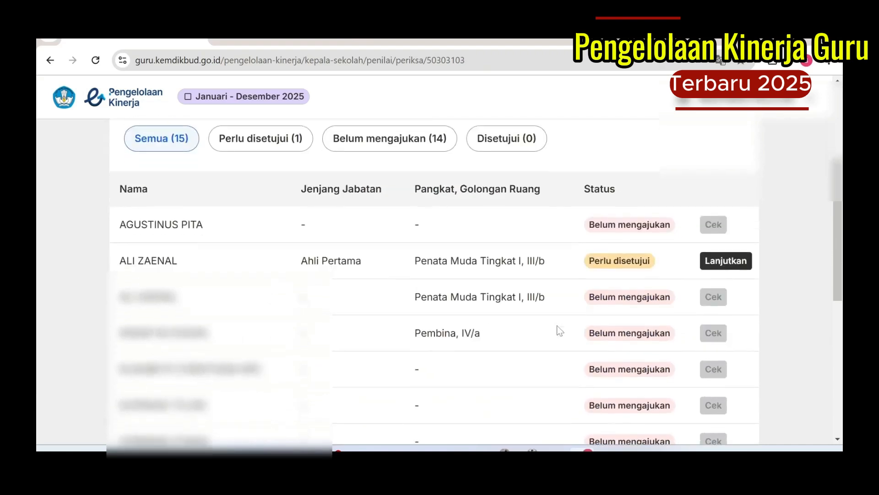
{"action": "scroll", "coordinate": [589, 308], "scroll_direction": "up", "scroll_amount": 2}
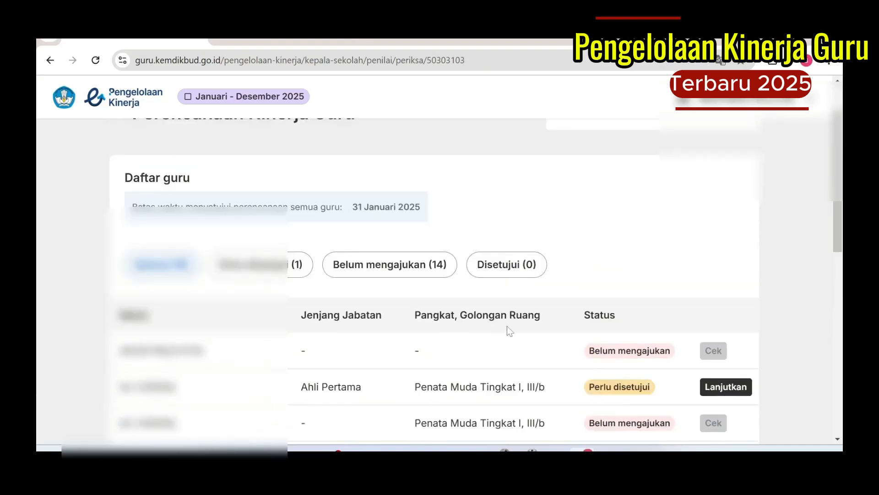
{"action": "left_click", "coordinate": [718, 397]}
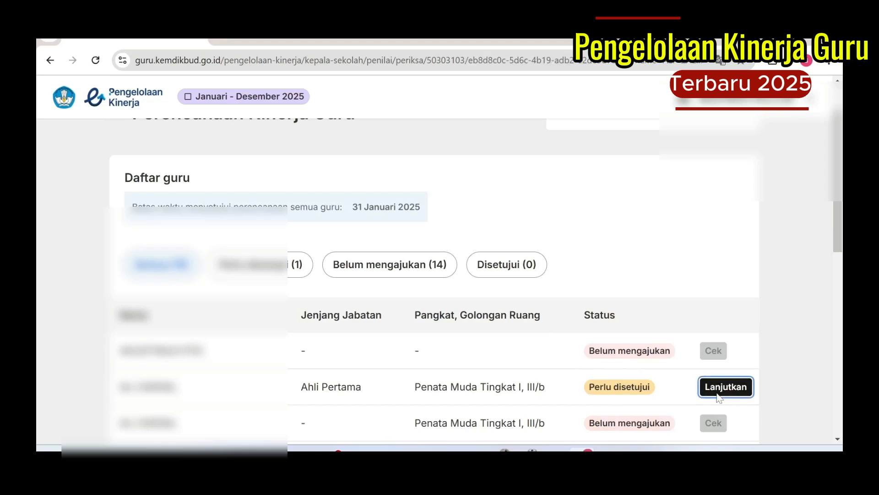
{"action": "scroll", "coordinate": [690, 368], "scroll_direction": "down", "scroll_amount": 3}
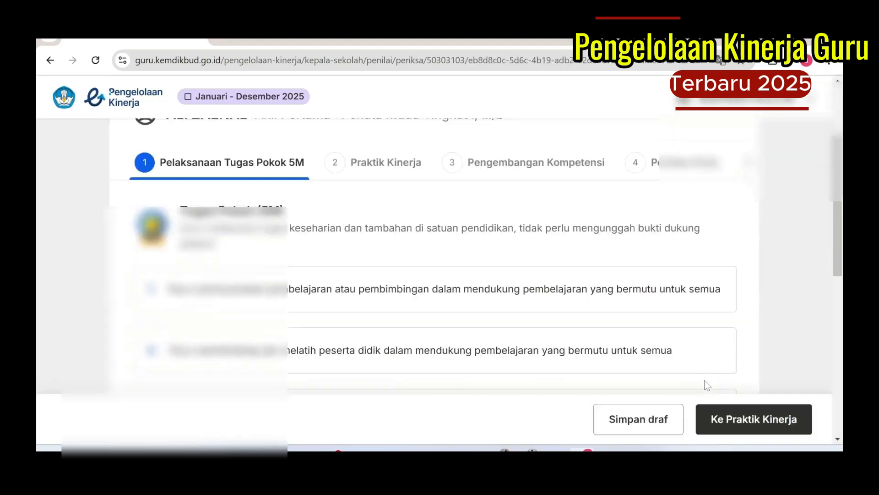
{"action": "left_click", "coordinate": [733, 417]}
{"action": "left_click", "coordinate": [700, 419]}
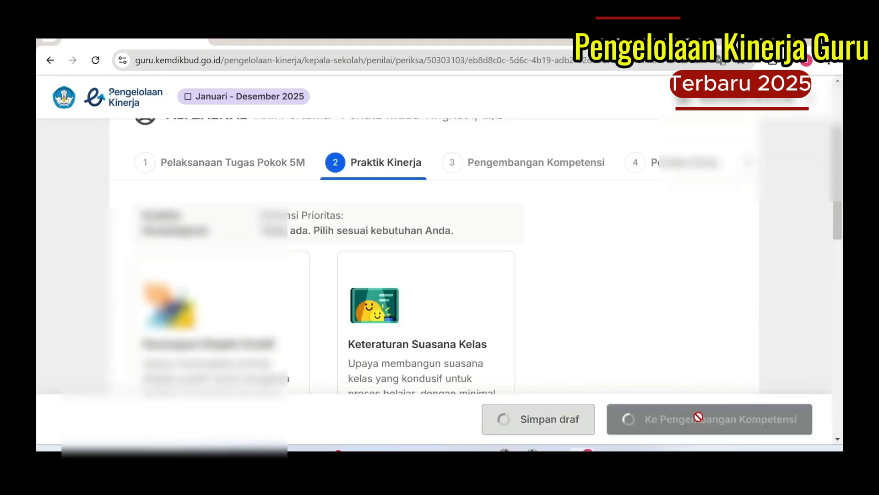
{"action": "left_click", "coordinate": [742, 427]}
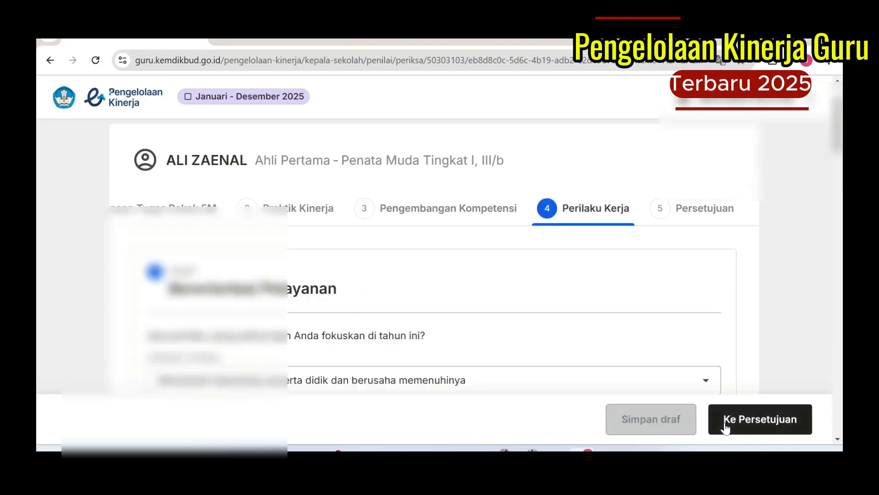
{"action": "left_click", "coordinate": [727, 426]}
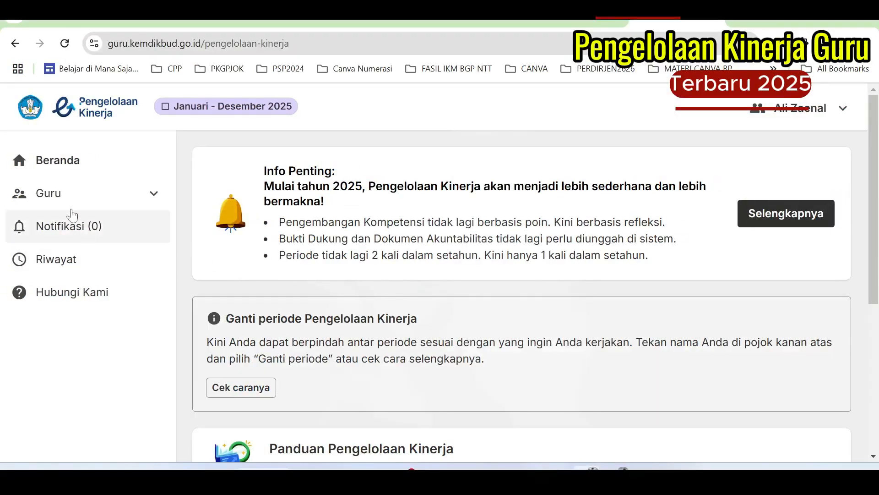
Step: In the teacher's account, go to Guru as Sebagai Pegawai and open the approved Perencanaan Kinerja for checking and agreement
{"action": "left_click", "coordinate": [65, 202]}
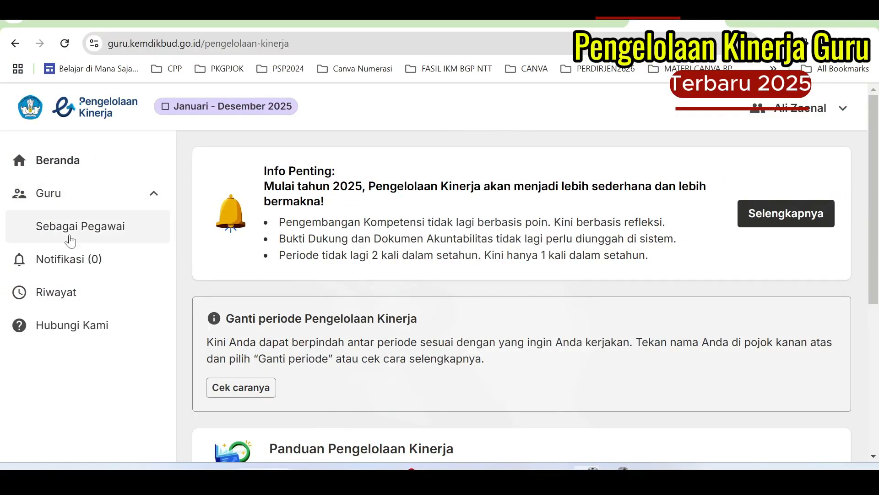
{"action": "left_click", "coordinate": [84, 232]}
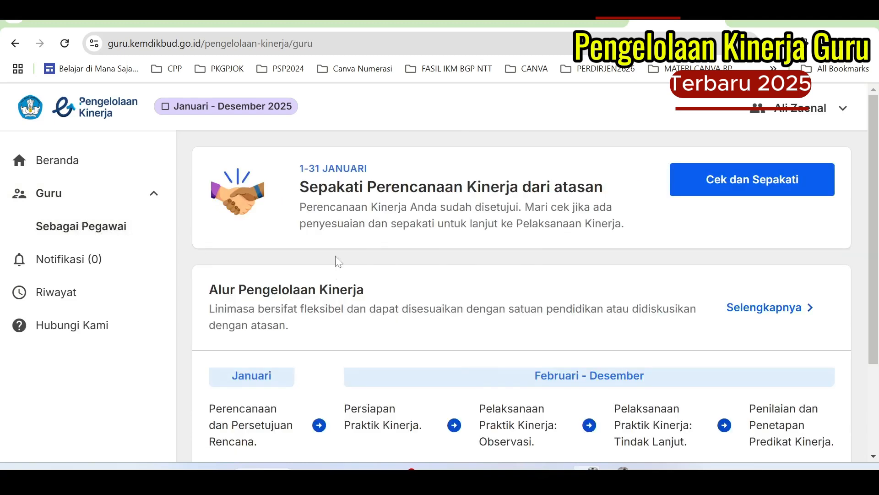
{"action": "left_click", "coordinate": [723, 185]}
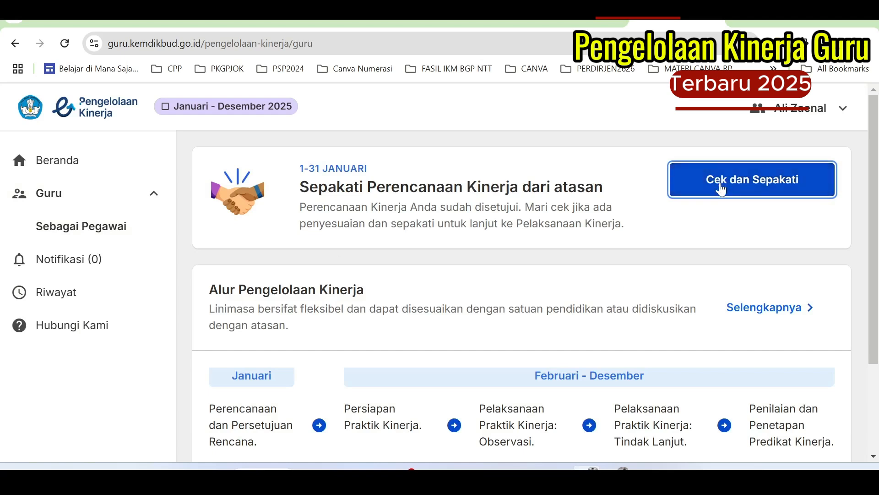
{"action": "left_click", "coordinate": [724, 188]}
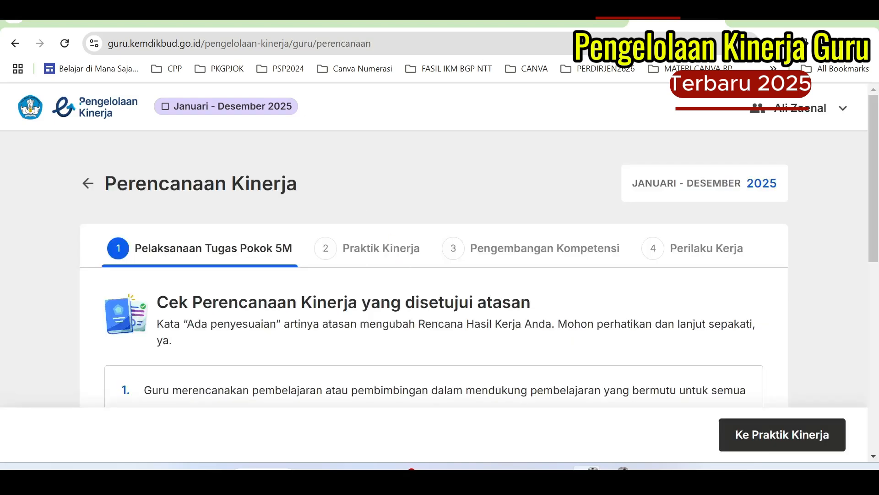
Step: Check the approved Tugas Pokok 5M and Praktik Kinerja sections and continue to Pengembangan Kompetensi
{"action": "scroll", "coordinate": [507, 338], "scroll_direction": "down", "scroll_amount": 9}
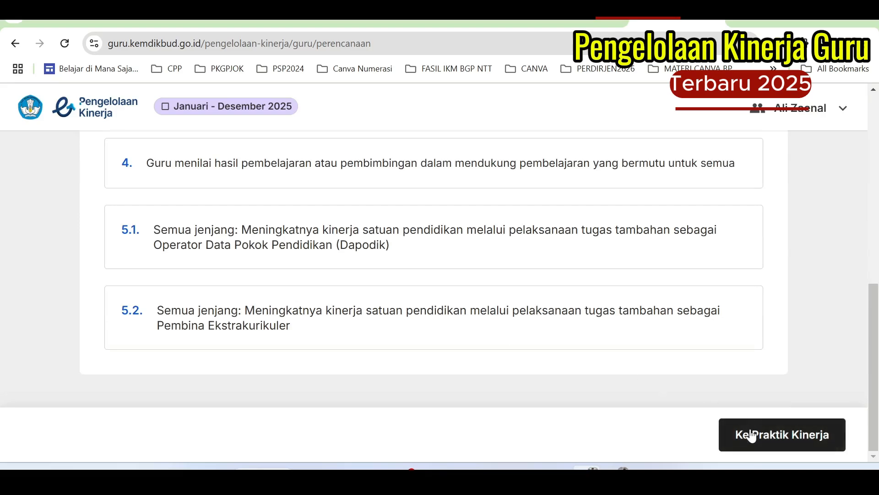
{"action": "left_click", "coordinate": [751, 433]}
{"action": "scroll", "coordinate": [477, 339], "scroll_direction": "down", "scroll_amount": 9}
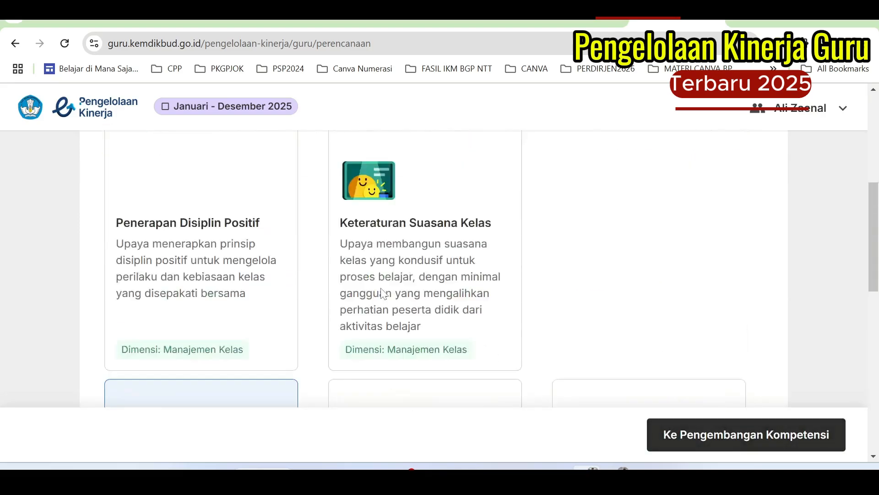
{"action": "scroll", "coordinate": [687, 369], "scroll_direction": "down", "scroll_amount": 1}
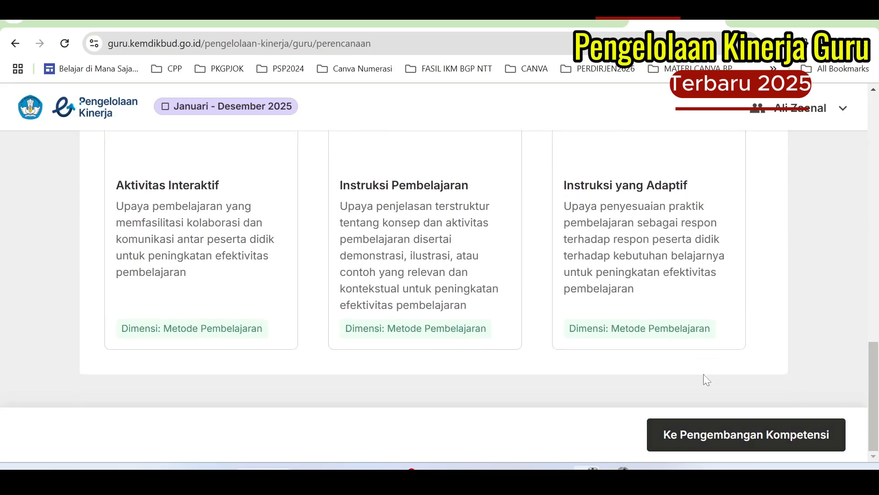
{"action": "left_click", "coordinate": [719, 439]}
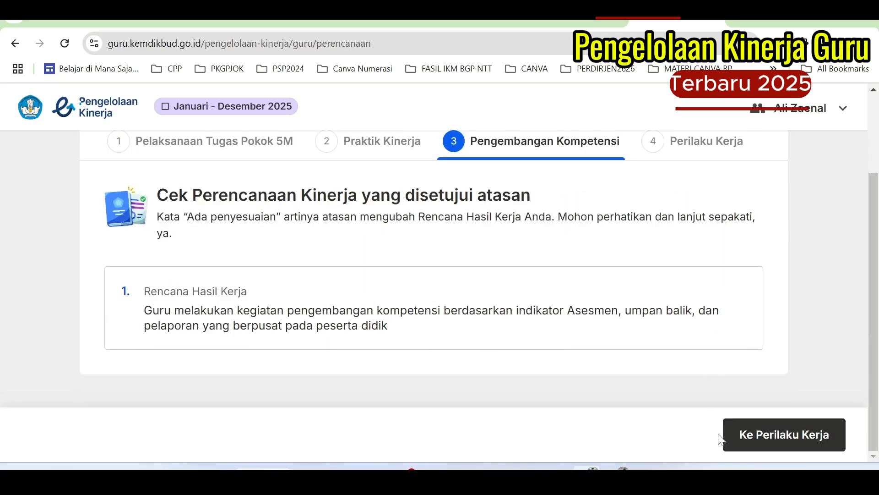
Step: Check the approved Rencana Hasil Kerja under Pengembangan Kompetensi and continue to Perilaku Kerja
{"action": "scroll", "coordinate": [531, 336], "scroll_direction": "up", "scroll_amount": 2}
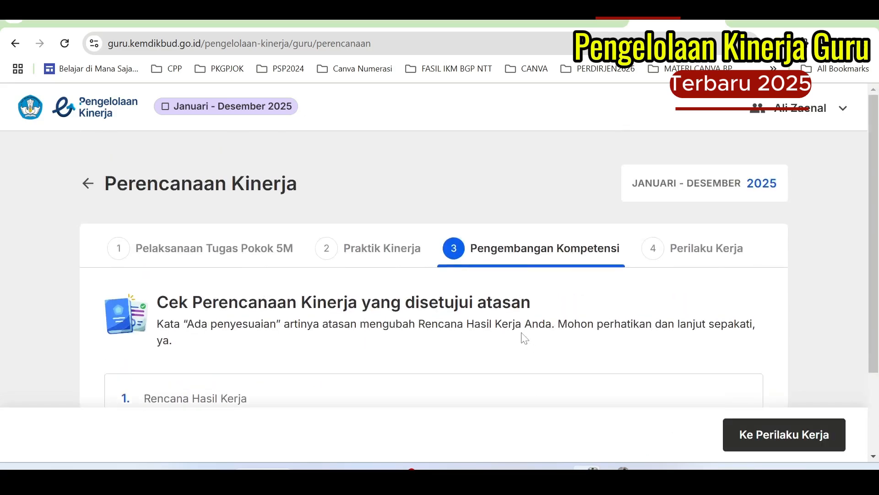
{"action": "scroll", "coordinate": [531, 336], "scroll_direction": "down", "scroll_amount": 2}
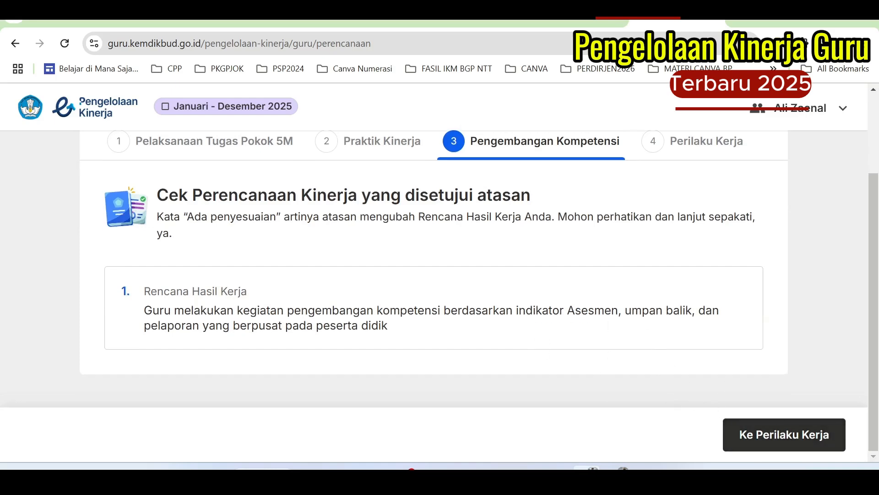
{"action": "scroll", "coordinate": [527, 323], "scroll_direction": "up", "scroll_amount": 2}
{"action": "scroll", "coordinate": [539, 316], "scroll_direction": "down", "scroll_amount": 2}
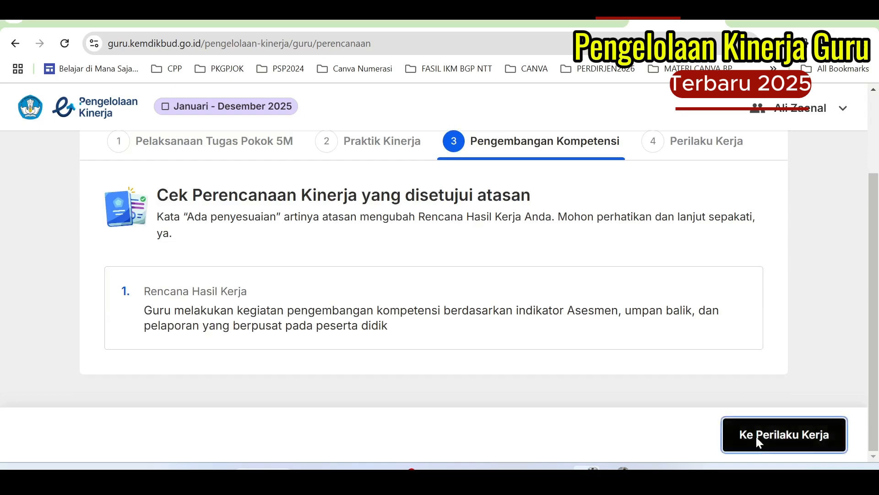
{"action": "left_click", "coordinate": [757, 436]}
Step: Check the approved Perilaku Kerja aspects and agree to the Perencanaan Kinerja, accepting the statement of agreement with the atasan's approved plan
{"action": "scroll", "coordinate": [624, 345], "scroll_direction": "down", "scroll_amount": 9}
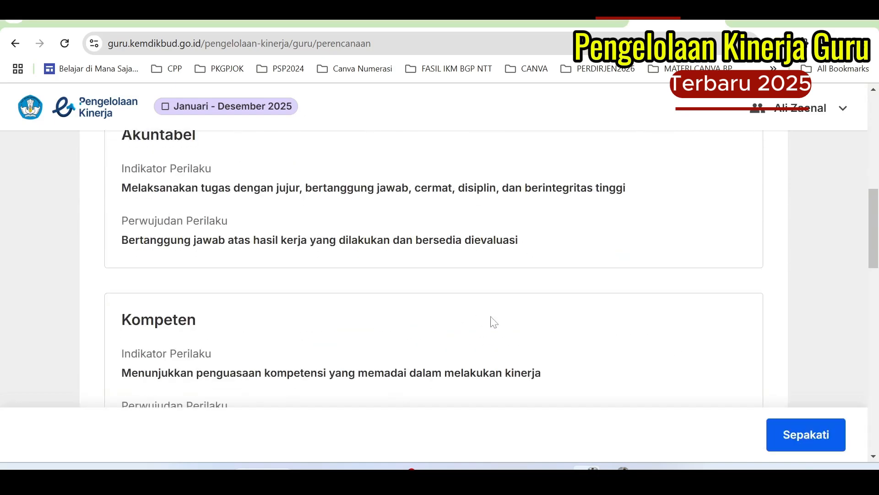
{"action": "scroll", "coordinate": [491, 324], "scroll_direction": "down", "scroll_amount": 15}
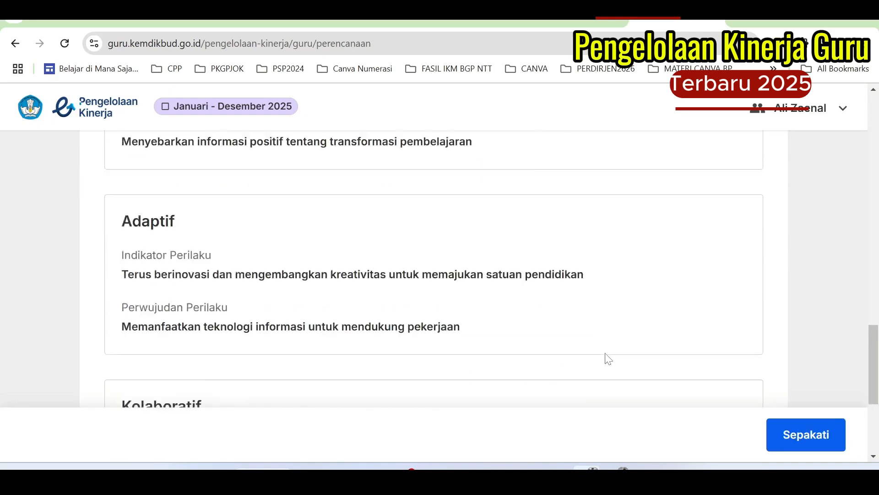
{"action": "scroll", "coordinate": [608, 356], "scroll_direction": "down", "scroll_amount": 1}
{"action": "left_click", "coordinate": [781, 433]}
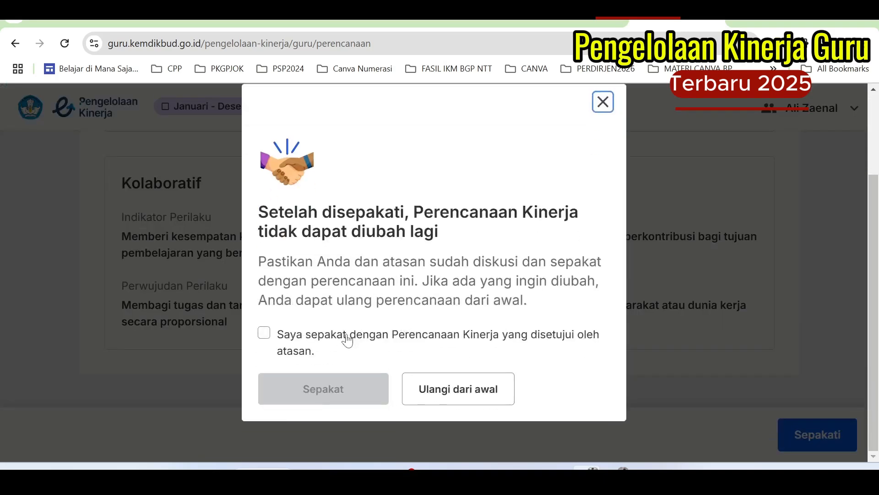
{"action": "left_click", "coordinate": [265, 334]}
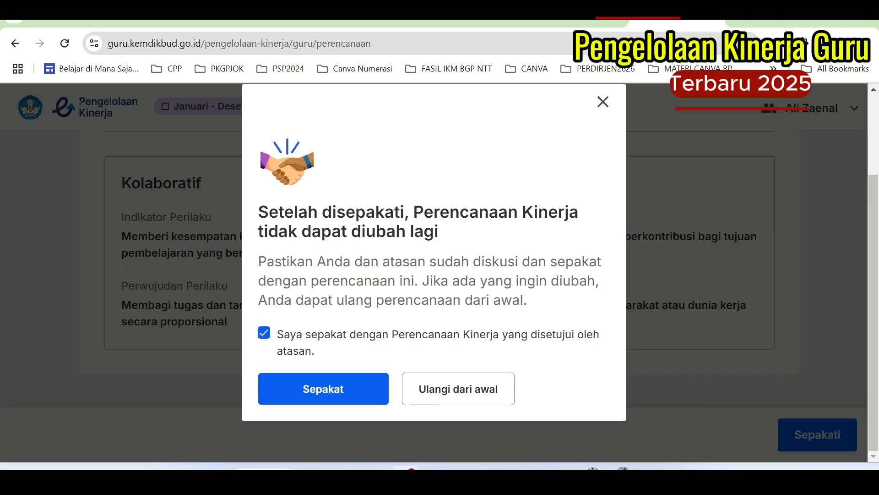
{"action": "left_click", "coordinate": [315, 389]}
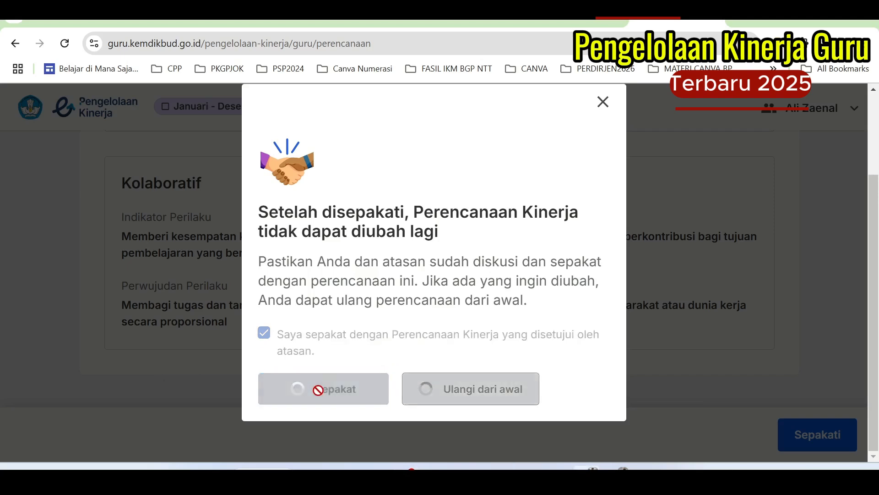